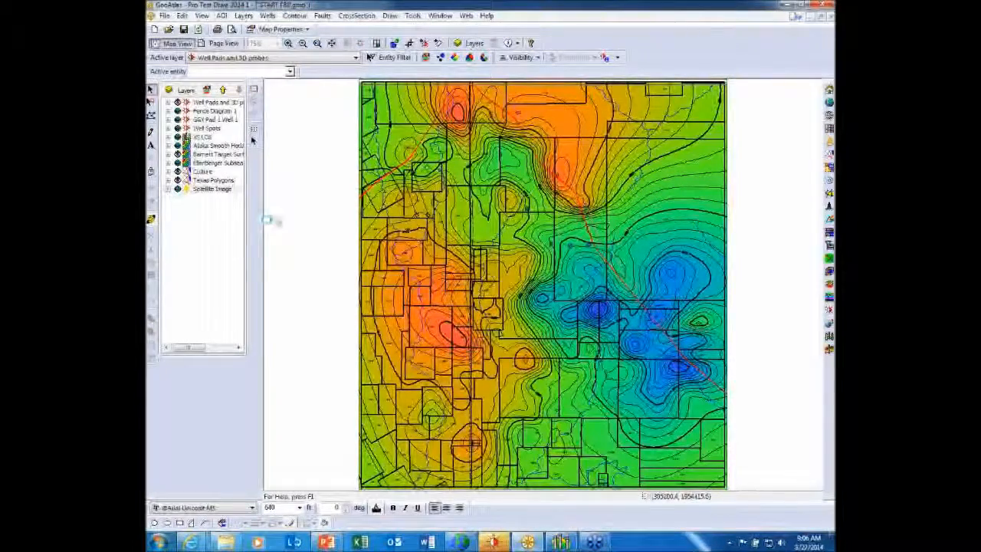
- Examine the GGX Pad 1 site on the satellite imagery, return to the full map extents and hide the Satellite Image layer
left_click(289, 43)
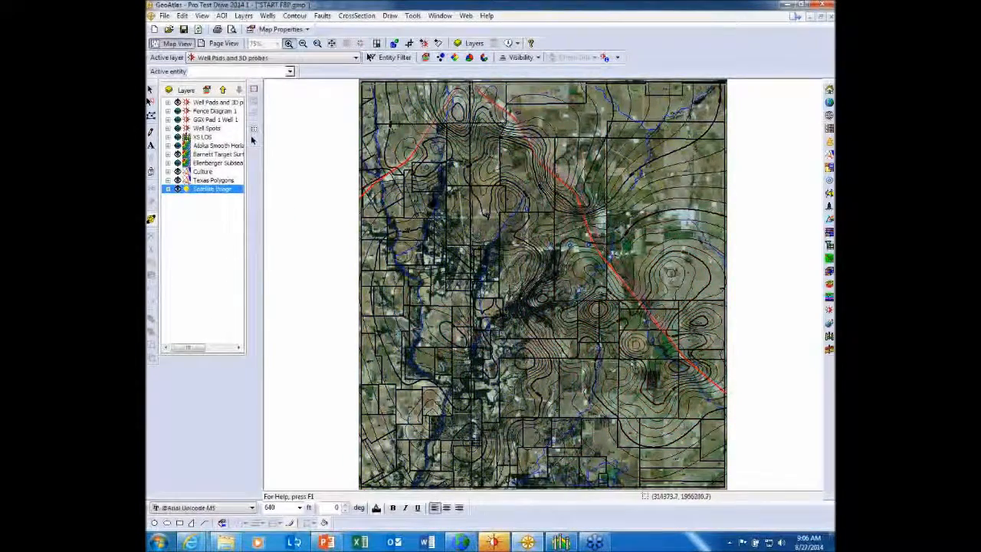
left_click_drag(516, 196, 606, 250)
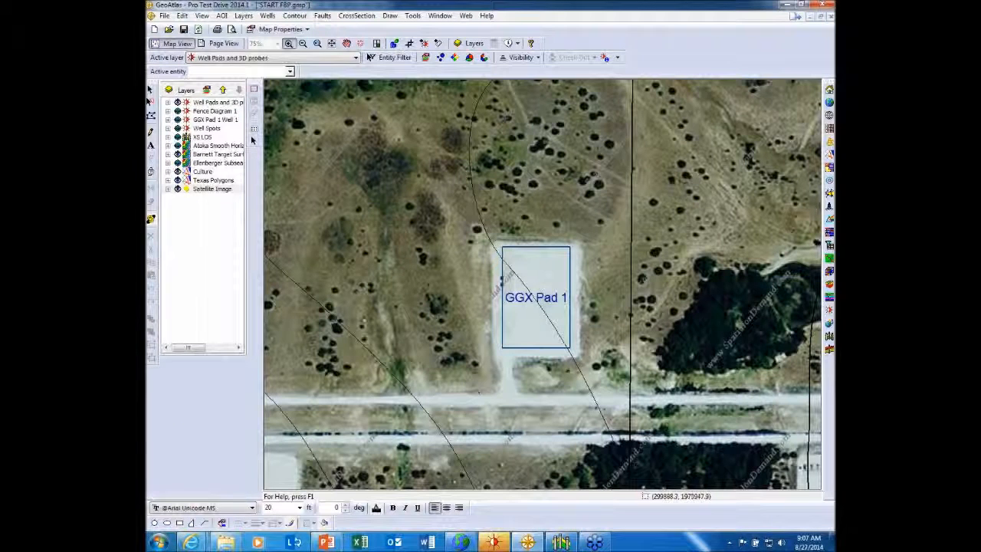
left_click(332, 43)
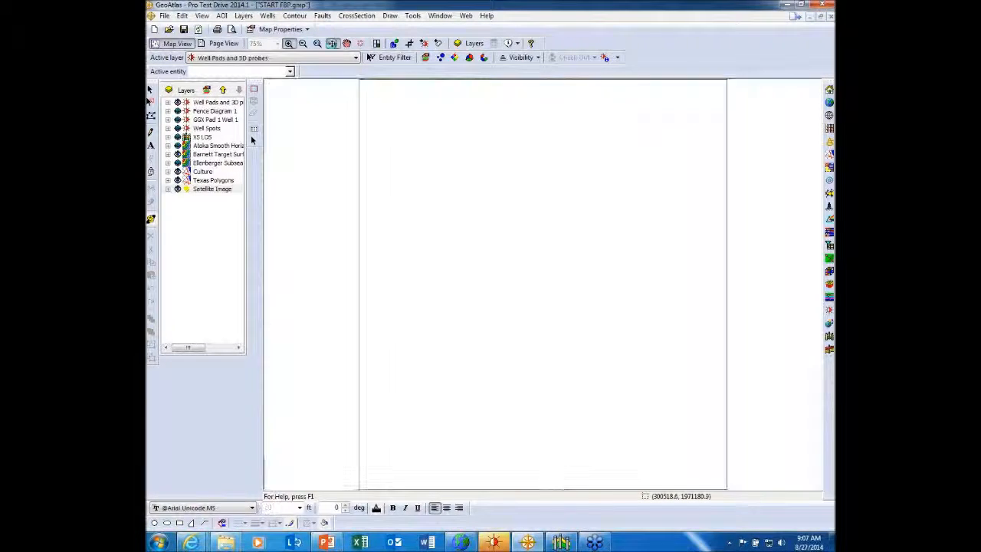
left_click(177, 190)
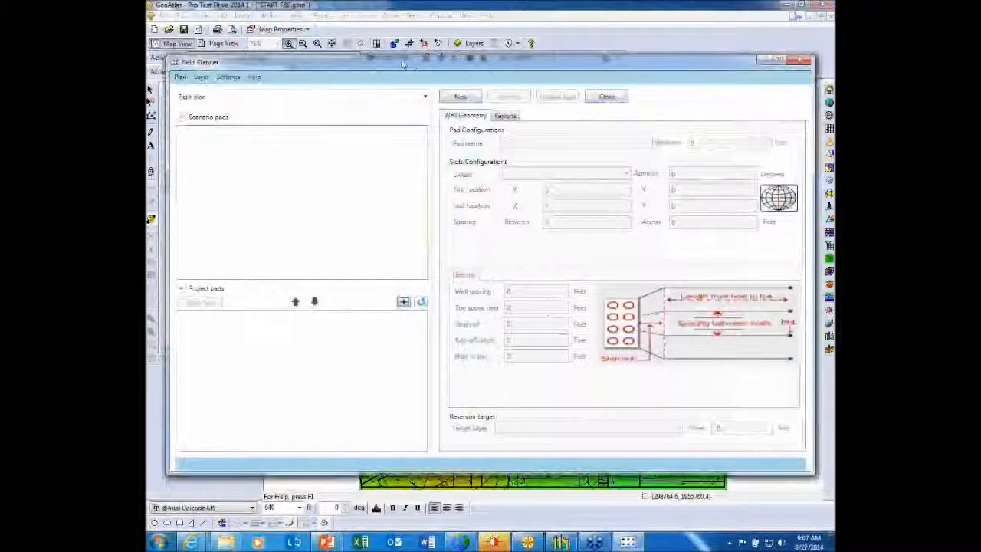
- Create a new field plan named Field Plan 1 in the Field Planner
left_click_drag(412, 64, 423, 57)
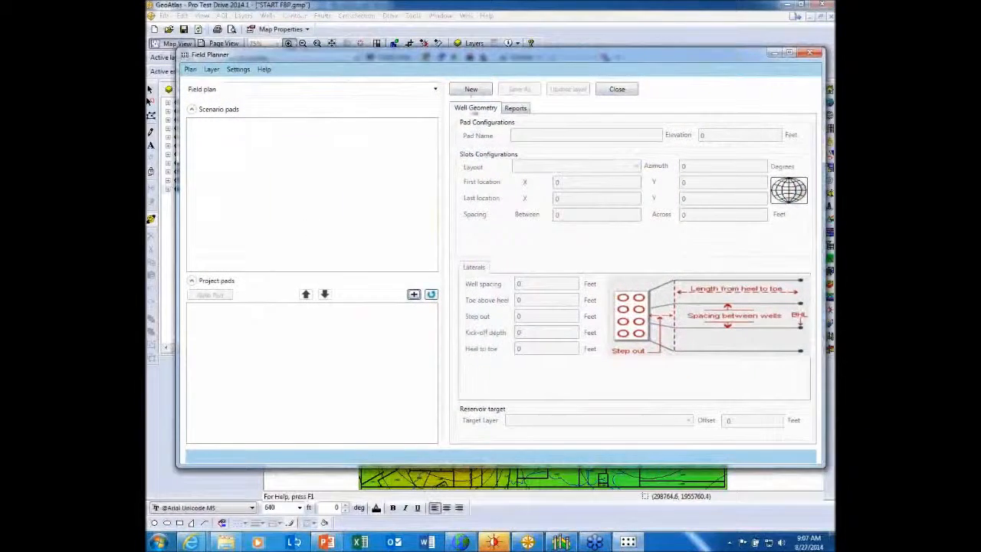
left_click(472, 91)
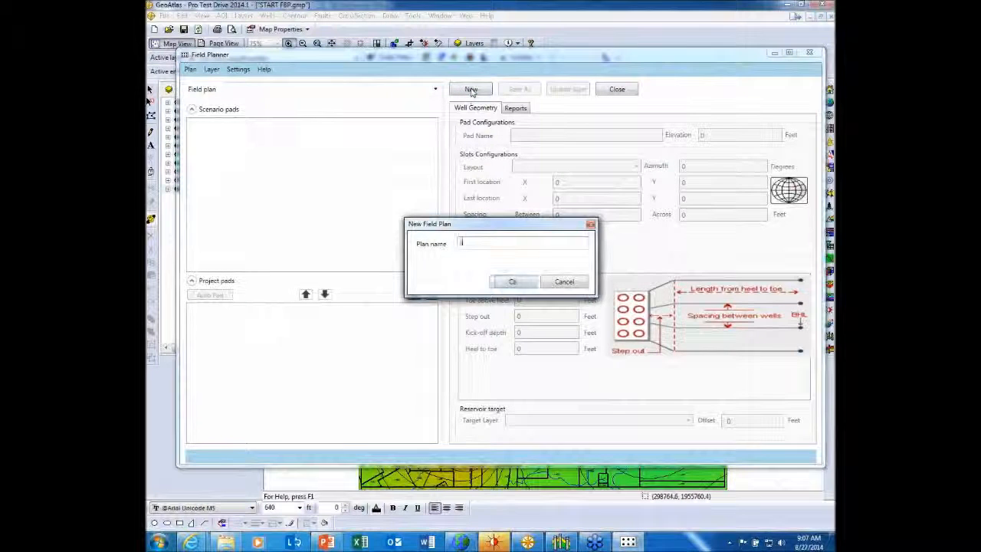
left_click(635, 543)
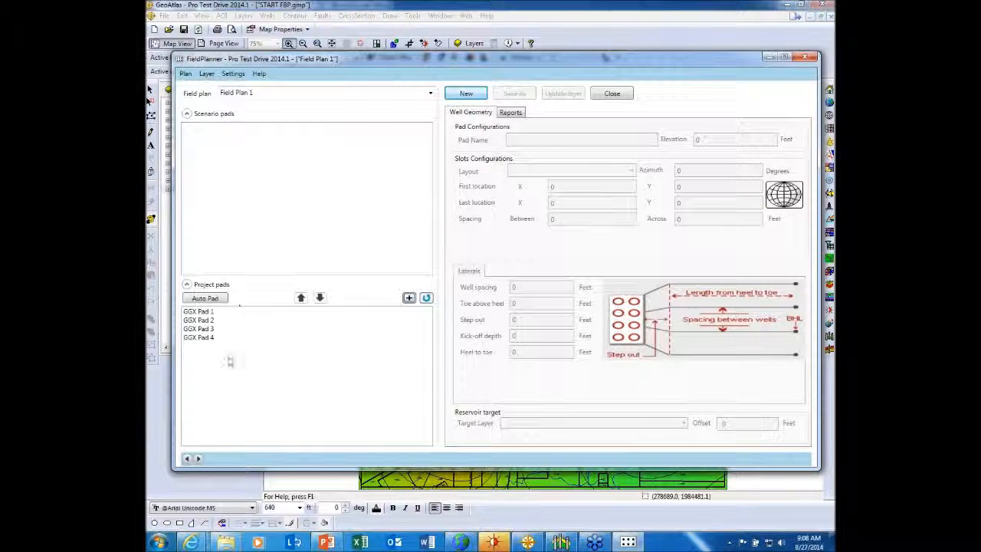
- Add GGX Pad 1 to the scenario pads and set its slot layout to 3 wells
left_click(202, 312)
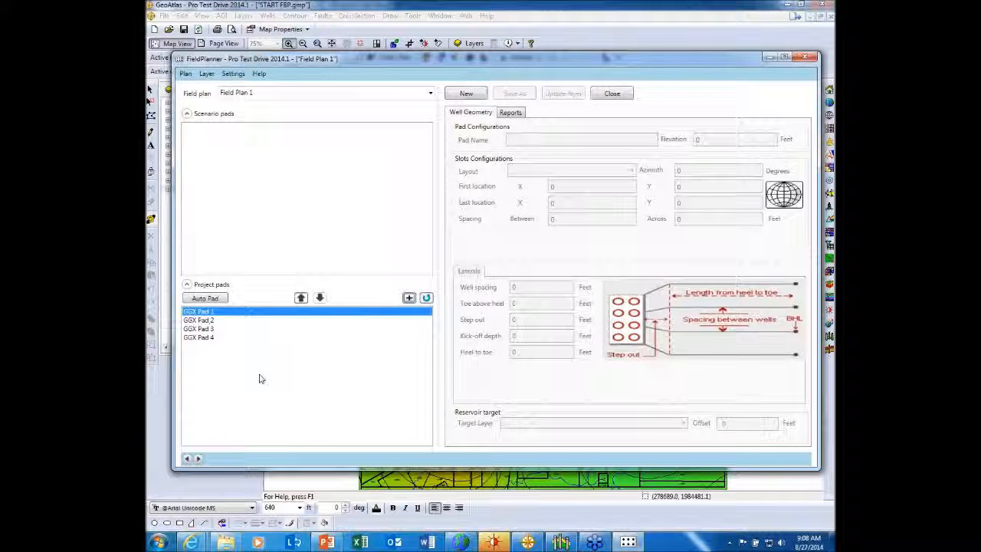
left_click(301, 299)
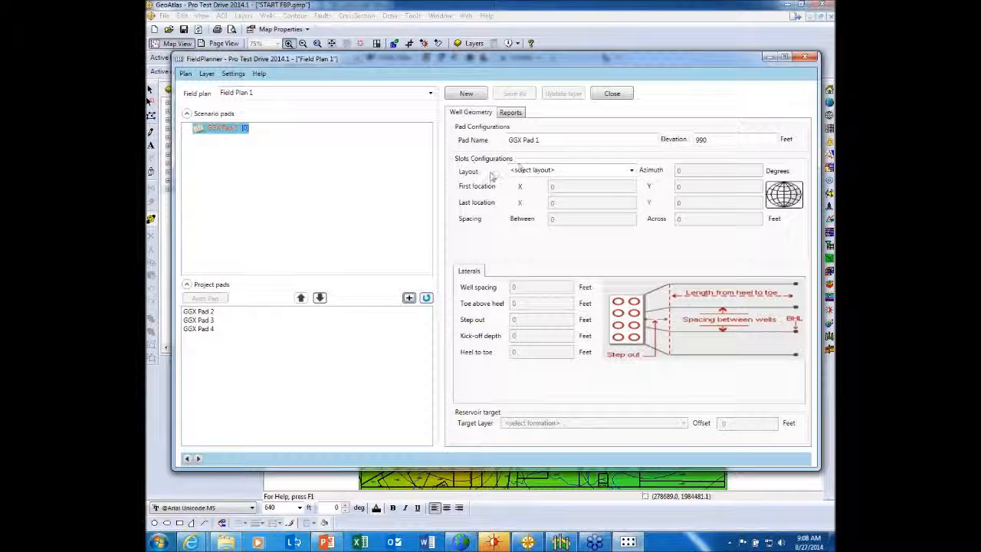
left_click(631, 170)
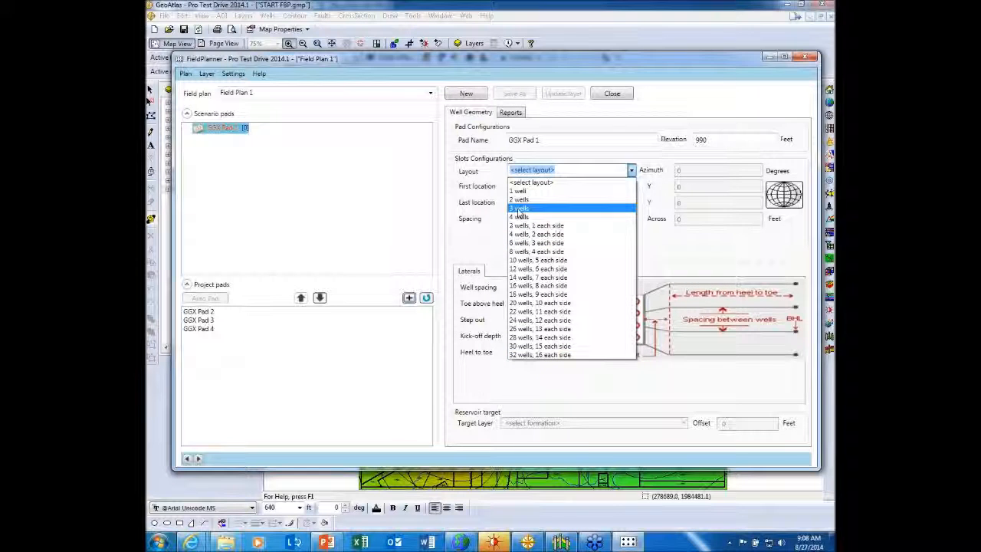
left_click(518, 209)
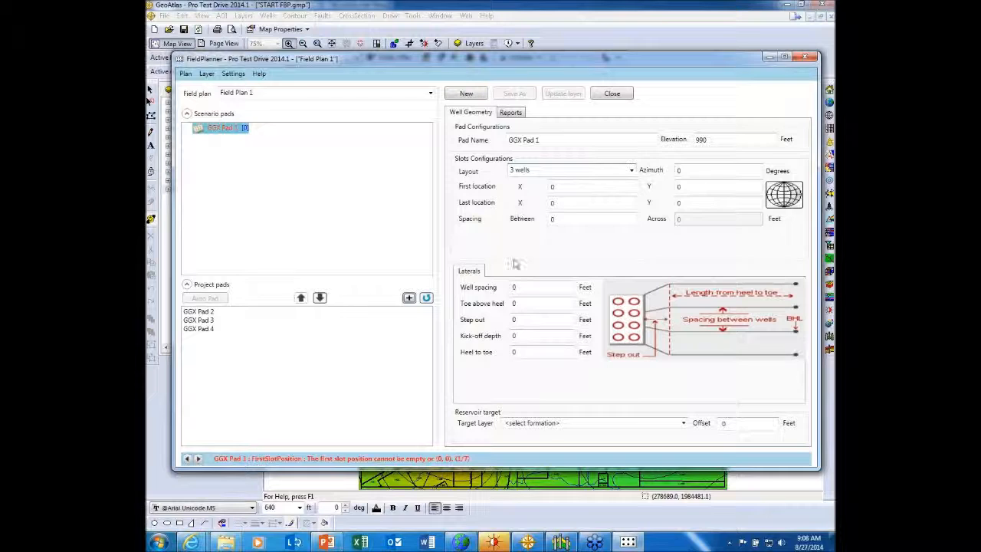
- Mark the first and last slot locations on the map inside GGX Pad 1, at about X 1971398, Y 299820 and X 1971514, Y 299818
left_click(555, 187)
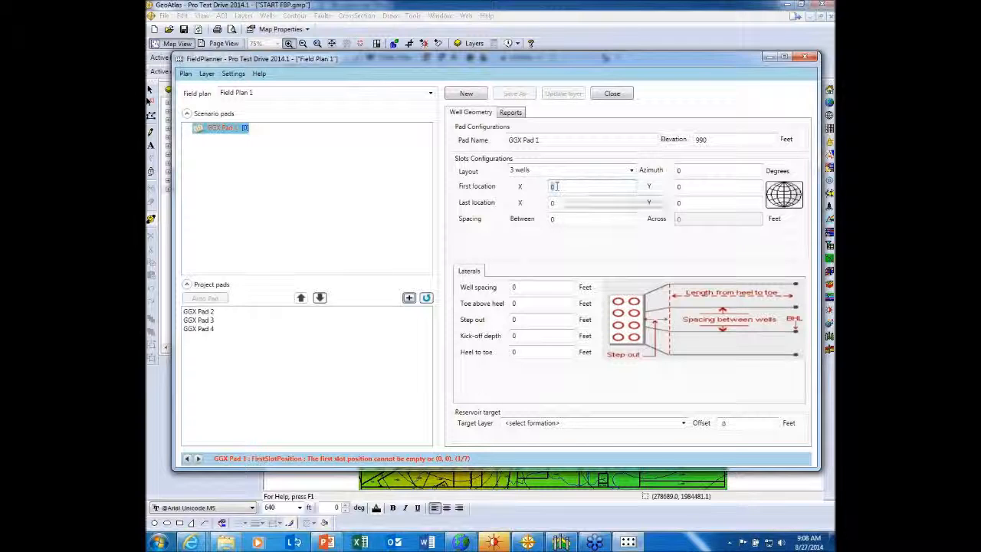
left_click(682, 188)
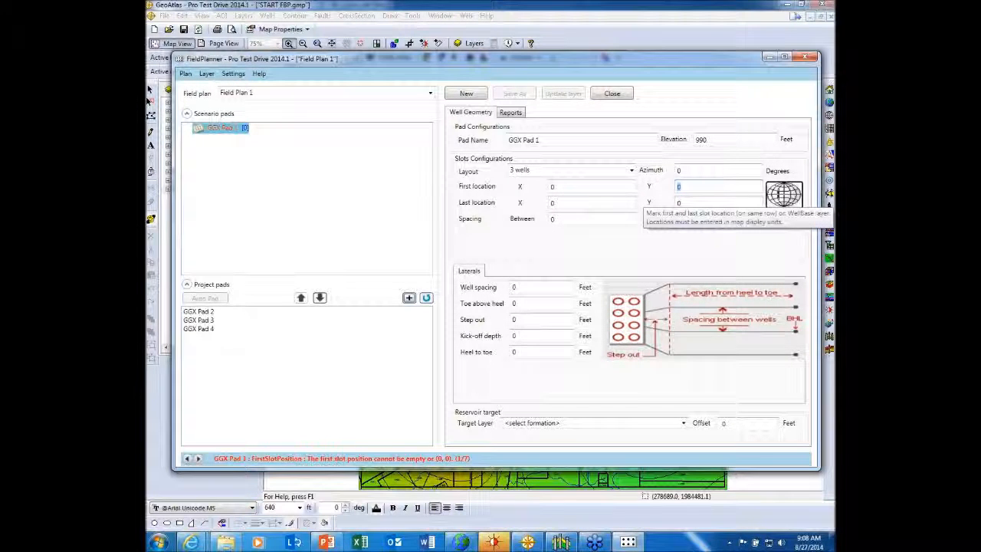
left_click(778, 194)
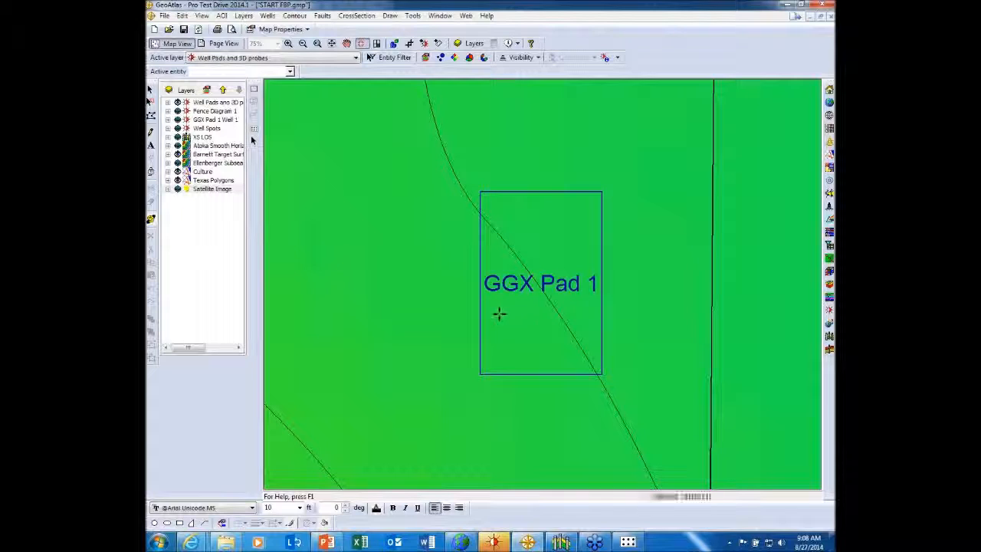
left_click(503, 314)
left_click(573, 314)
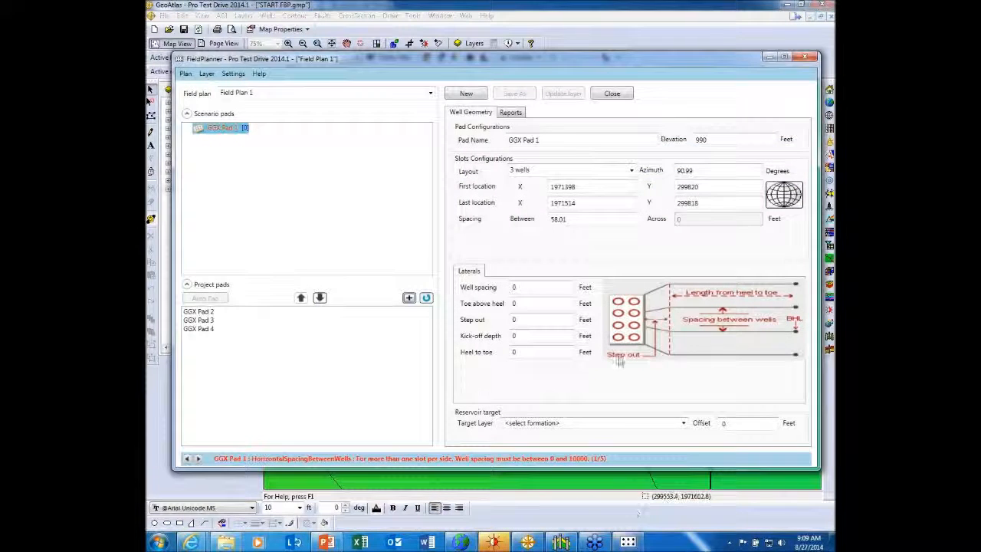
left_click_drag(582, 188, 545, 189)
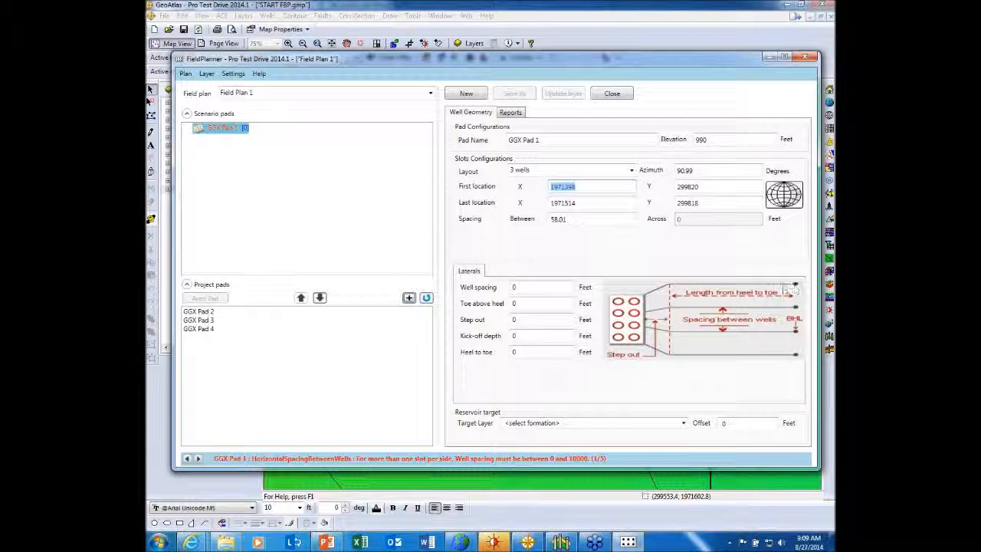
- Set the laterals to 700 ft well spacing, 10 ft toe above heel, 150 ft step out, 3500 ft kick-off depth and 7000 ft heel to toe
left_click(519, 288)
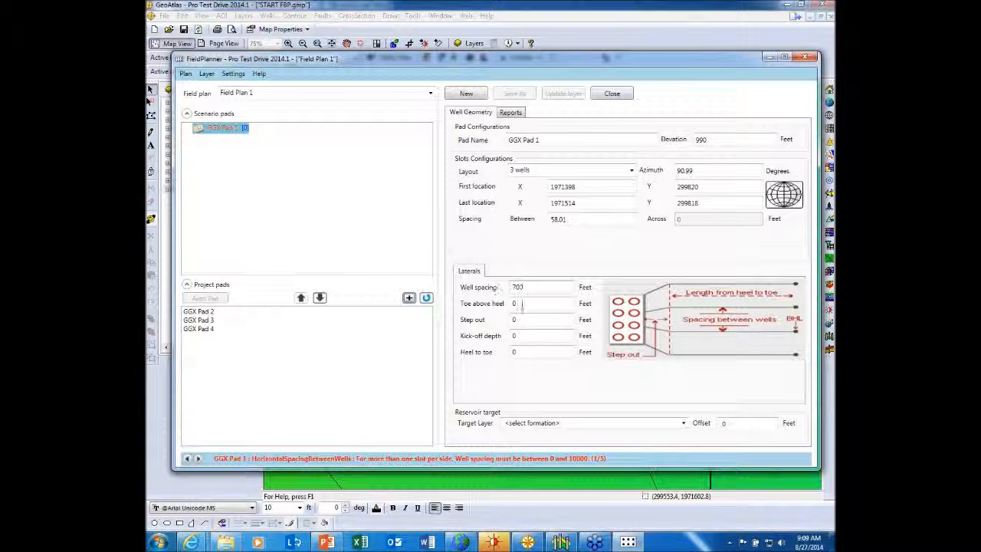
key("Tab")
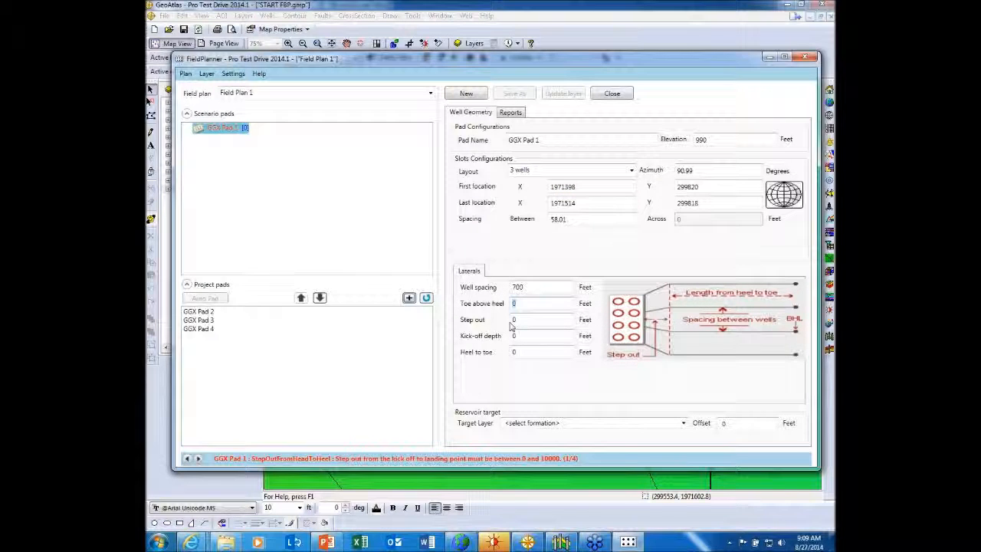
type("10")
key("Tab")
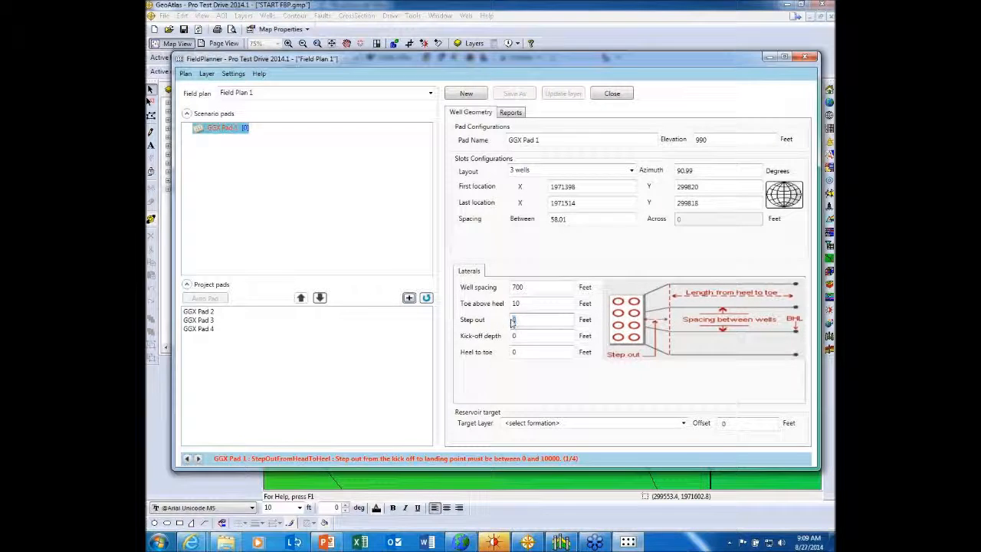
type("15")
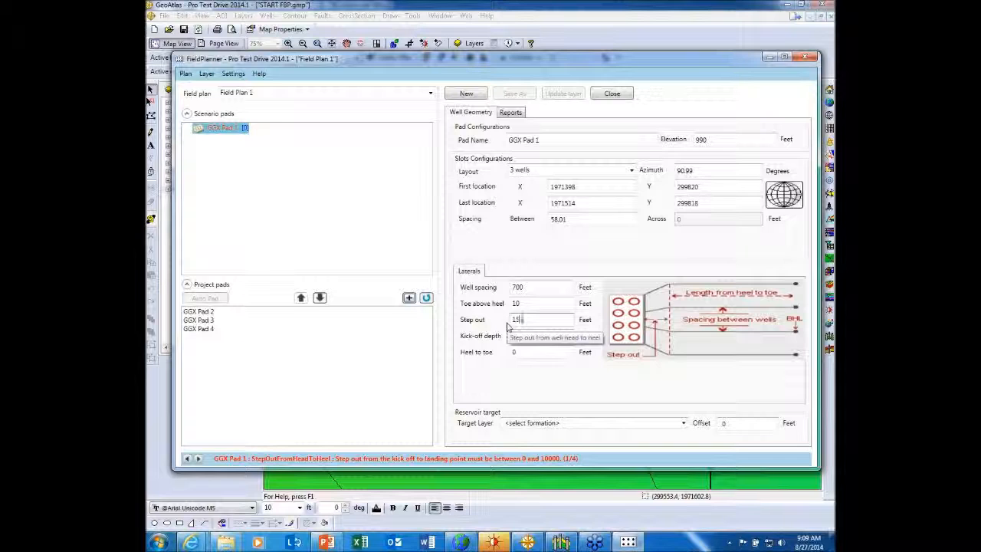
type("0")
key("Tab")
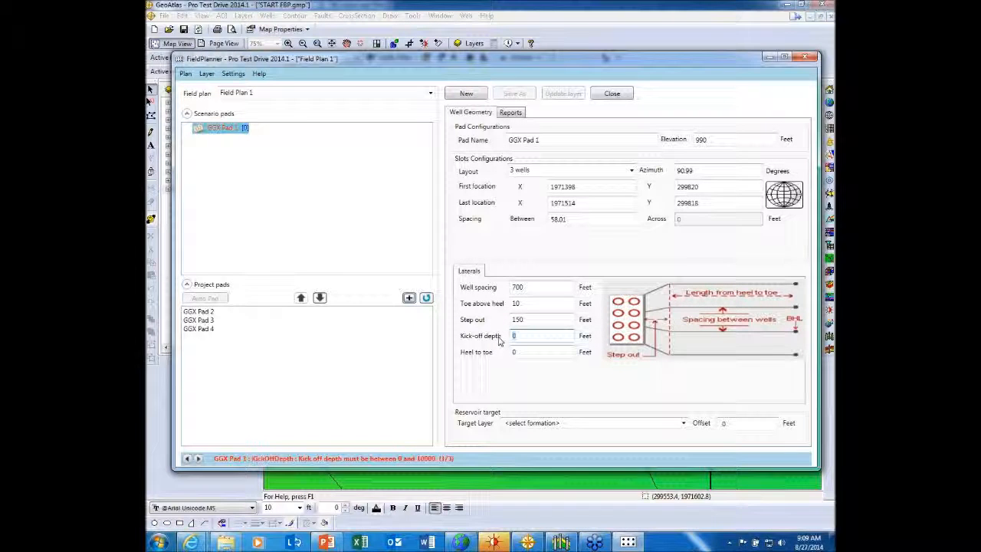
type("3500")
key("Tab")
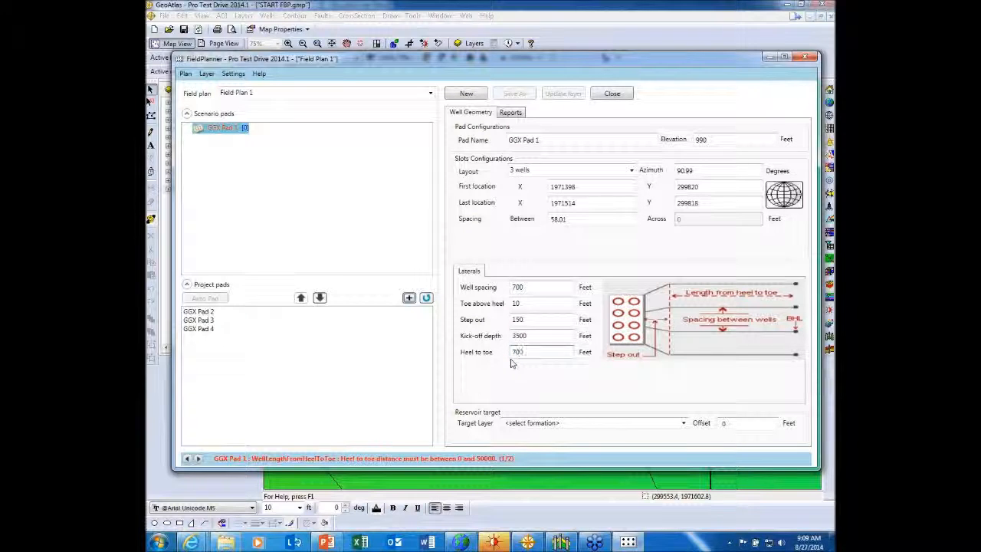
type("0")
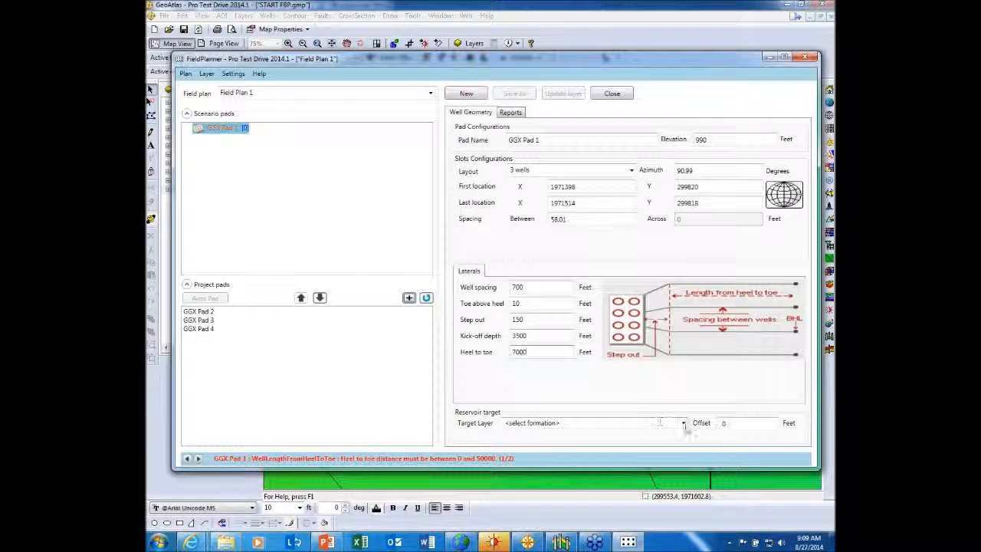
- Choose Barnett Target Surface as the reservoir target layer and update the field plan layer on the map
left_click(683, 423)
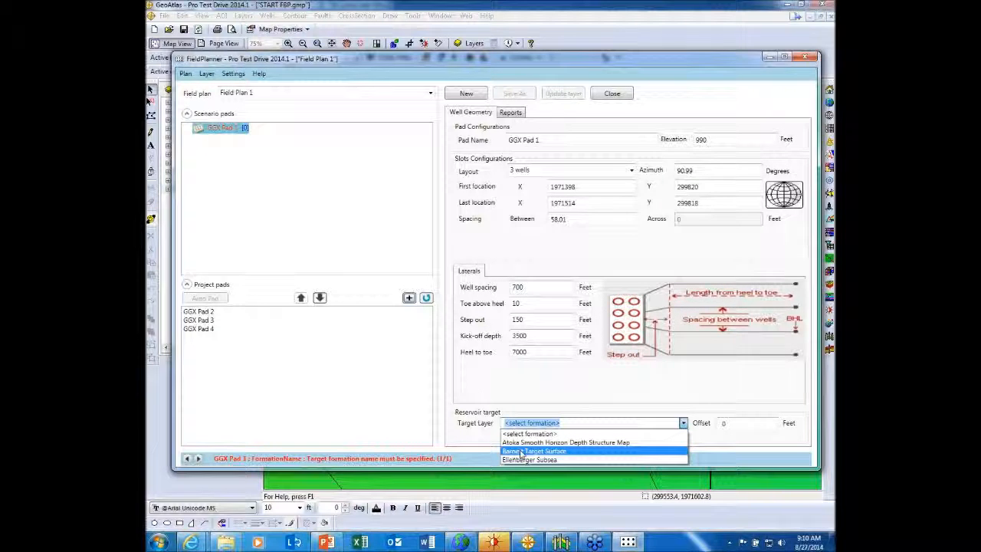
left_click(529, 452)
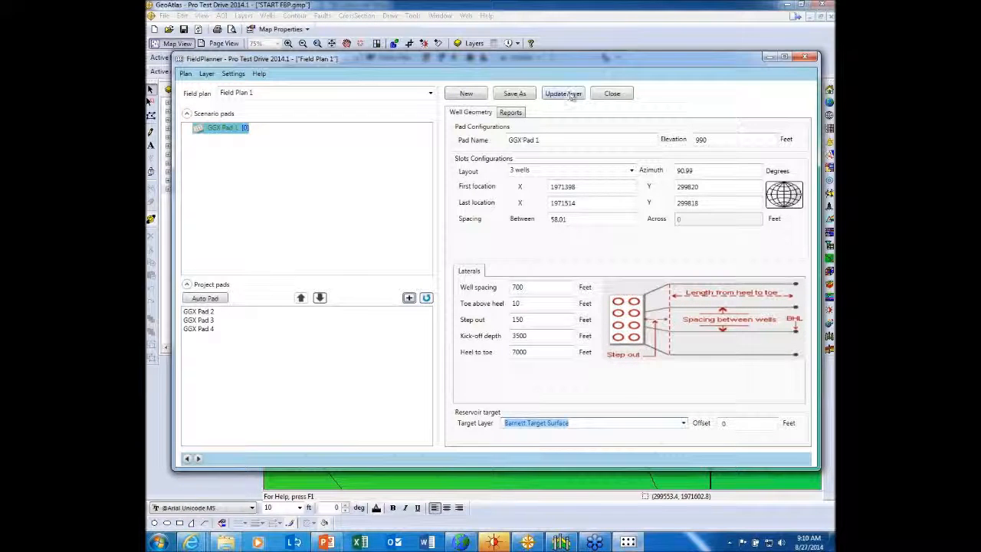
left_click(571, 95)
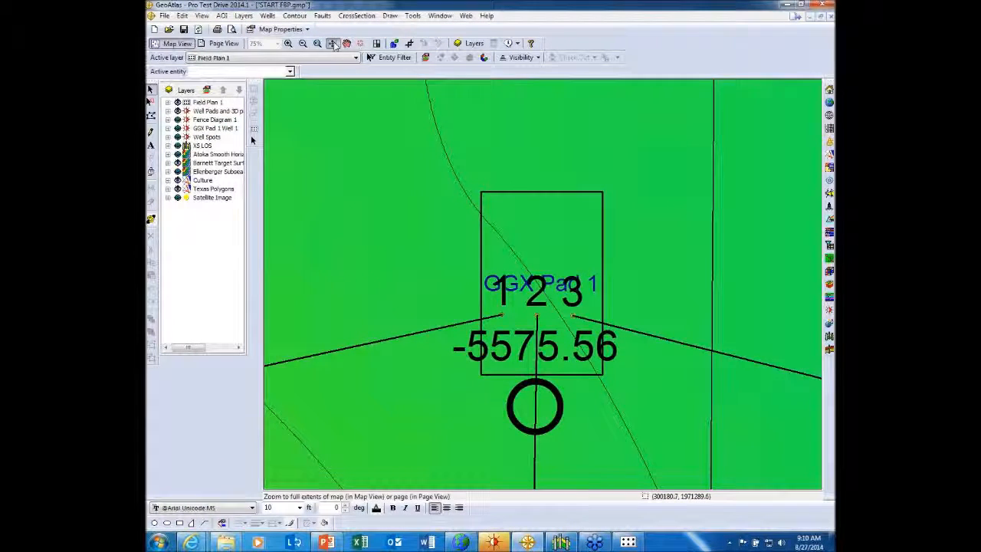
left_click(335, 44)
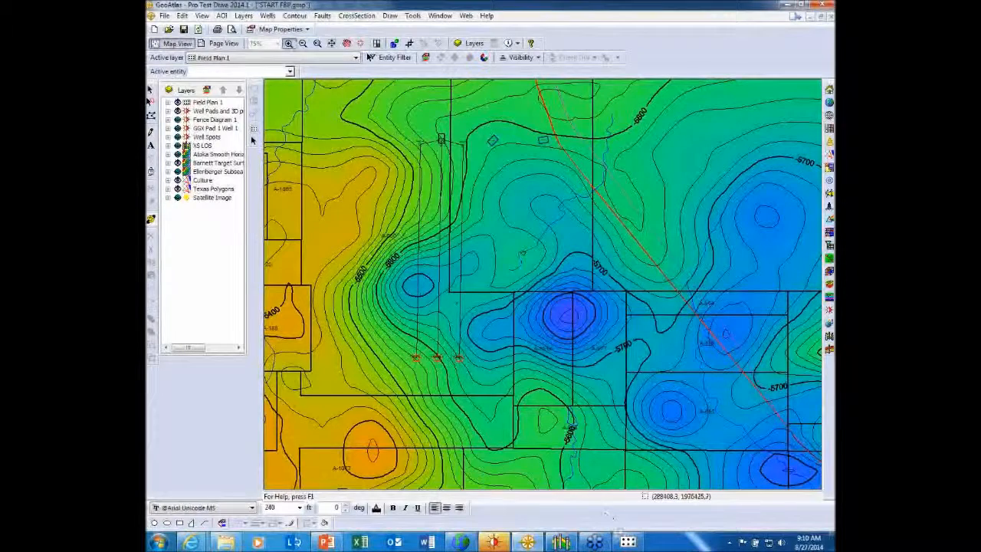
- Set the GGX Pad 1 slot azimuth to 65 degrees and update the field plan layer
left_click(628, 542)
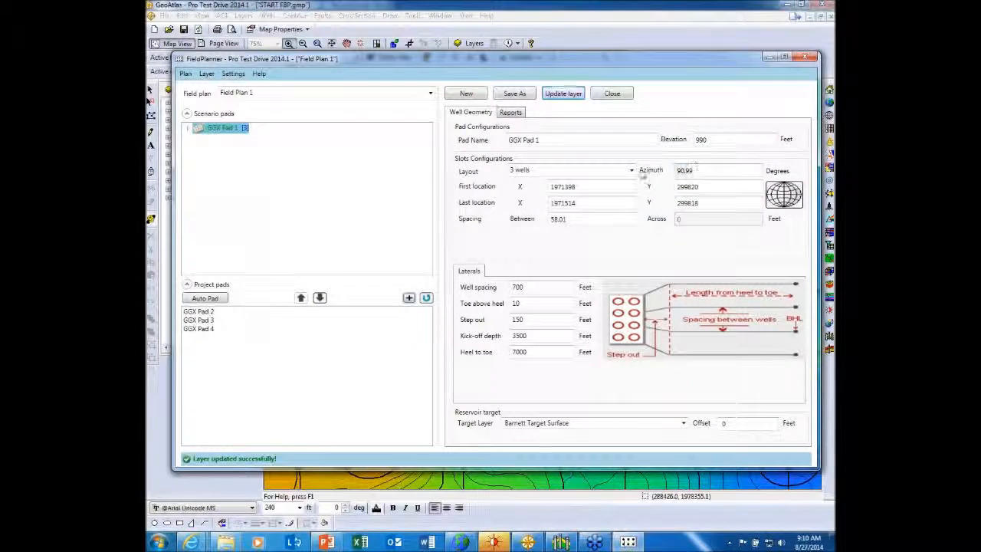
double_click(690, 170)
type("65")
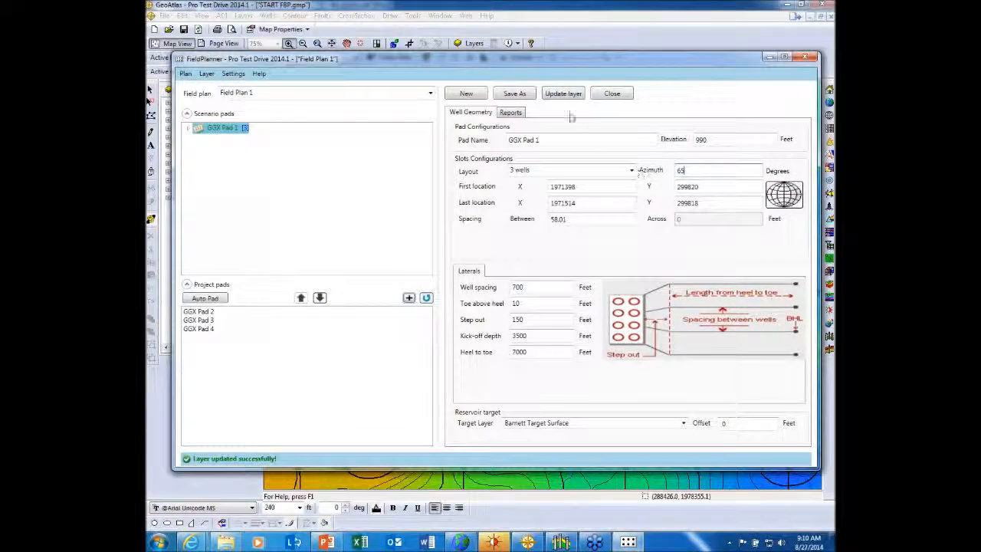
left_click(562, 94)
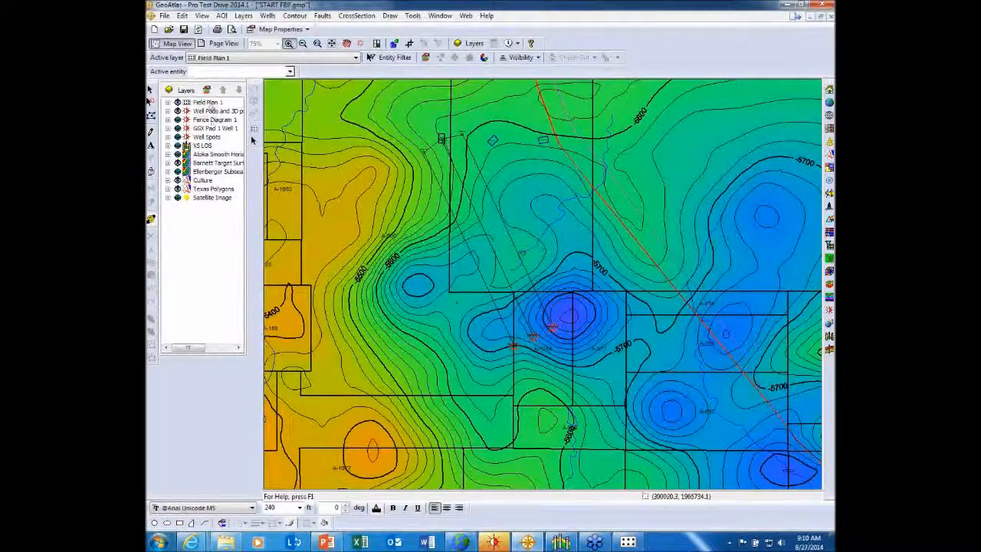
- Set the line colour of Field Plan 1's Well Stick Buffer to yellow in its advanced rendering properties
left_click(206, 92)
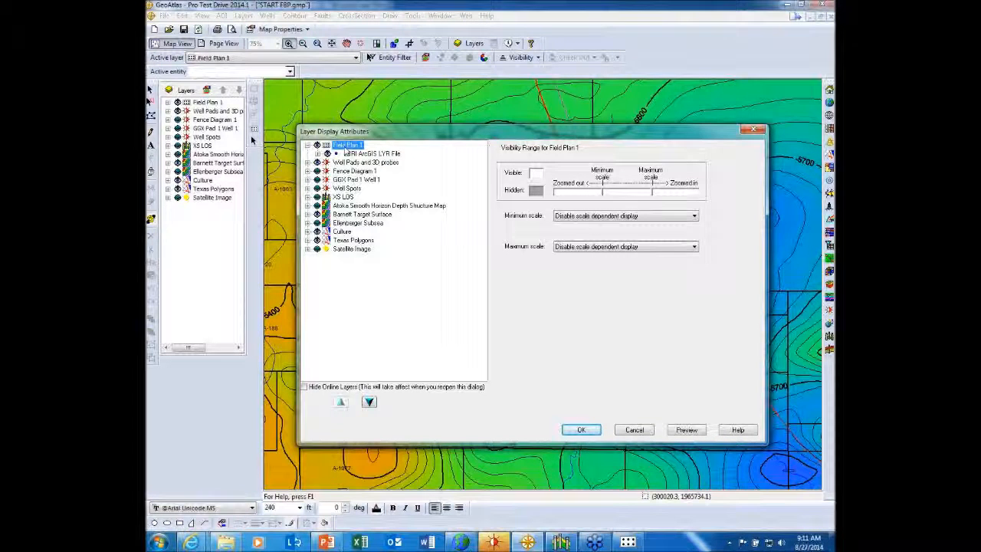
left_click(318, 153)
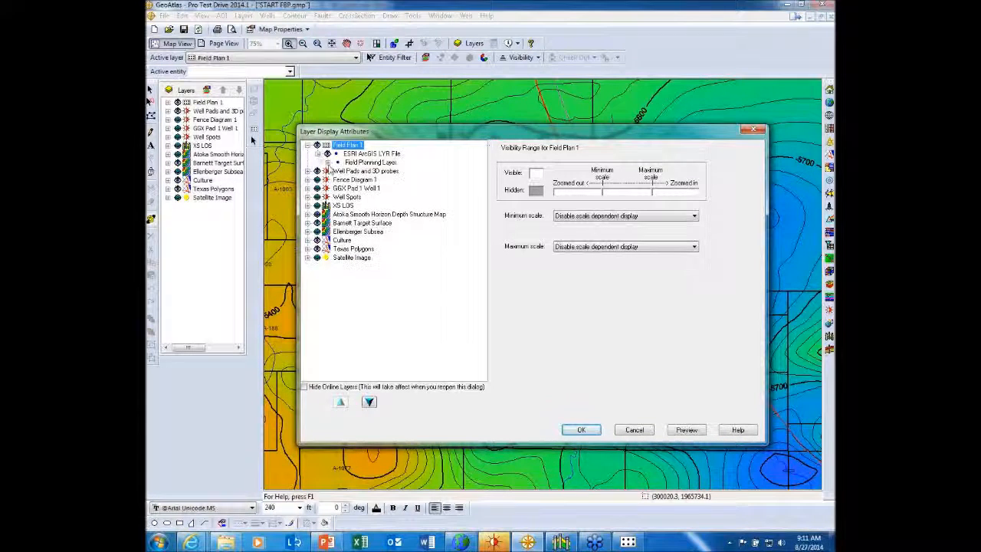
left_click(328, 162)
left_click(390, 224)
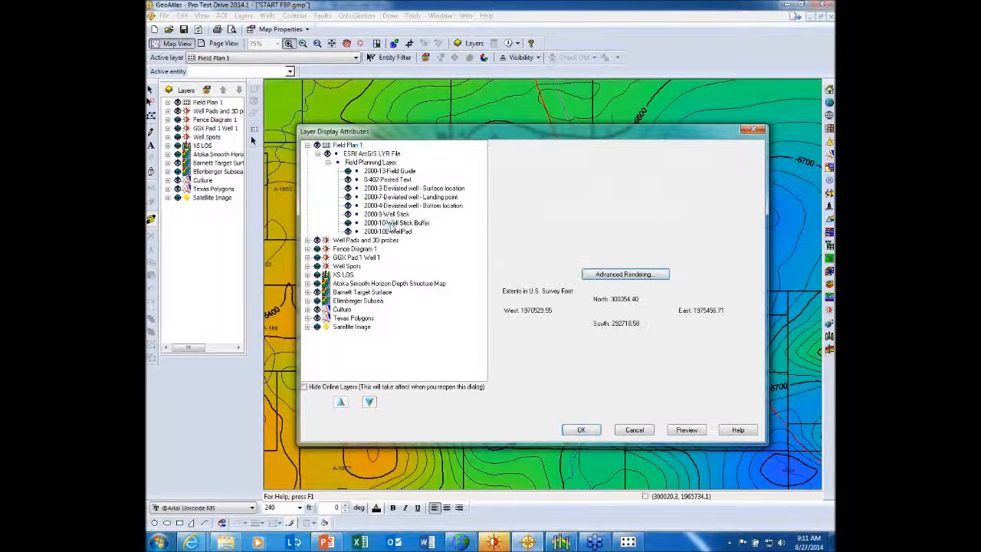
left_click(604, 277)
left_click(570, 217)
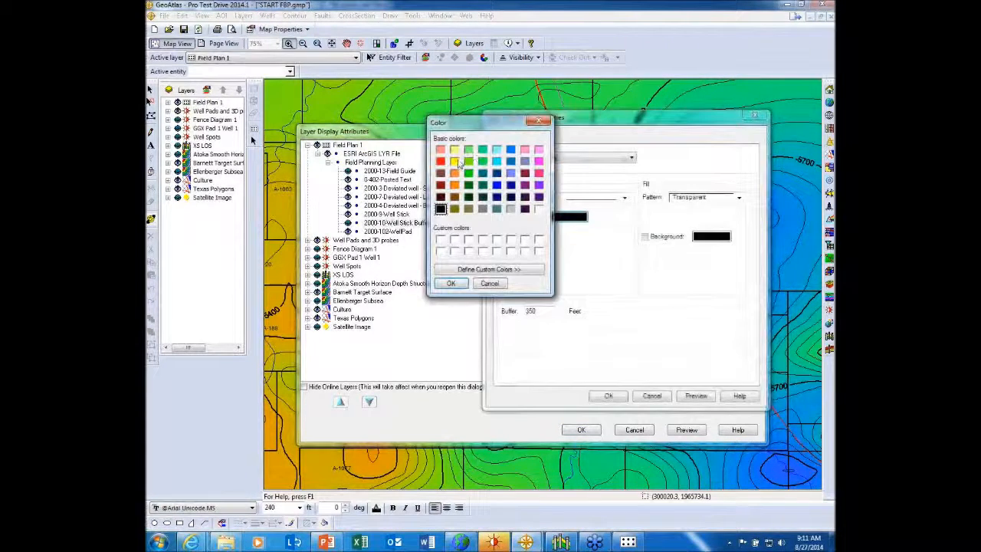
left_click(456, 163)
left_click(453, 284)
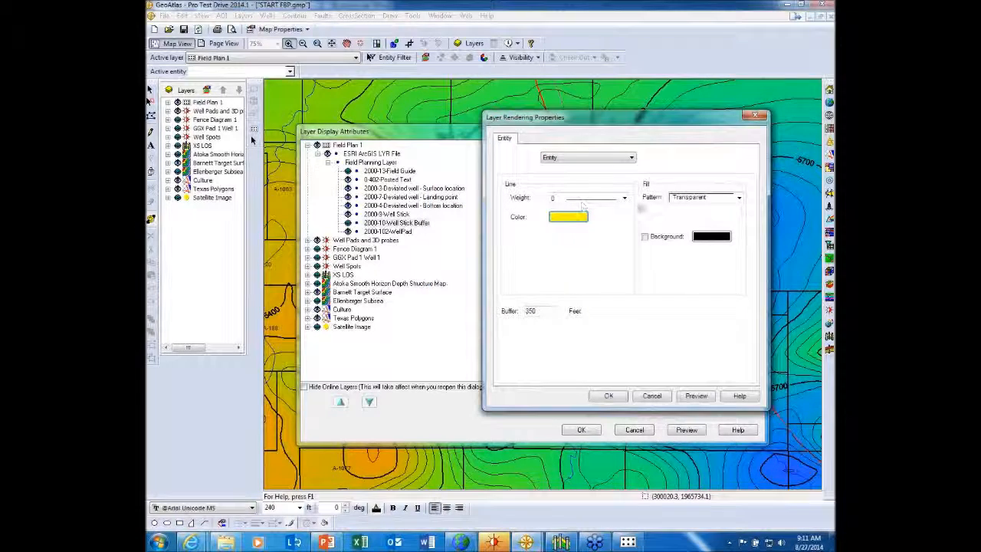
- Give the Well Stick Buffer outline a heavier line weight and apply the rendering and layer display changes to the map
left_click(624, 199)
left_click(591, 224)
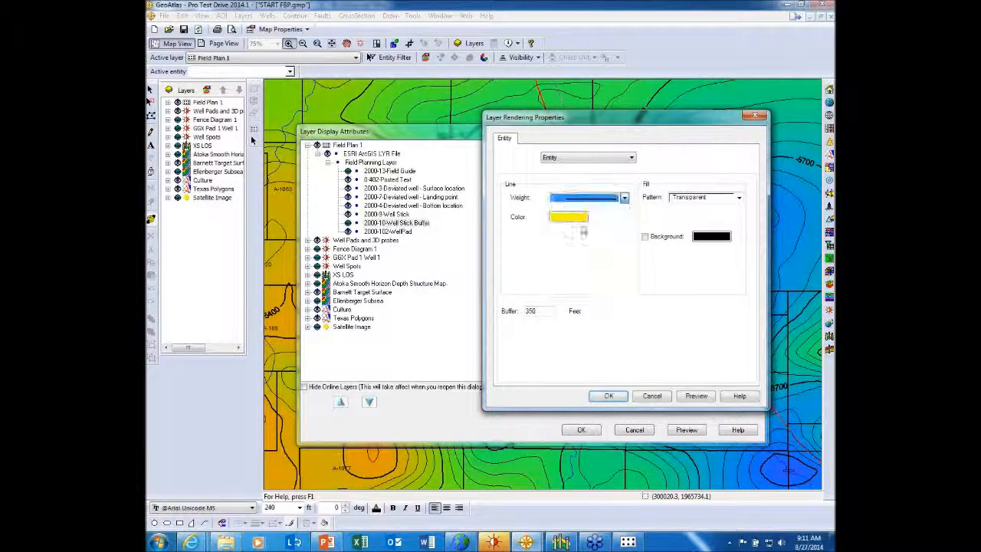
left_click(610, 397)
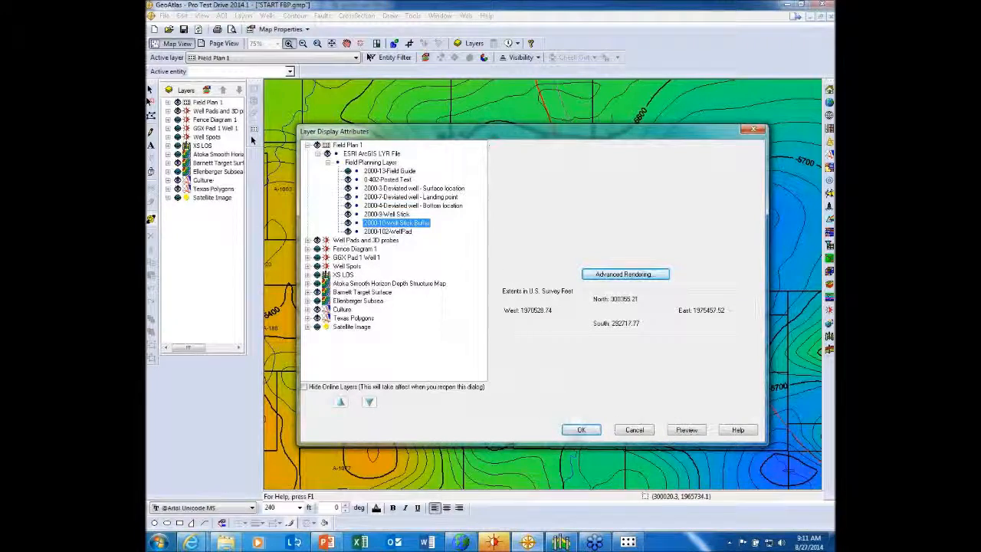
left_click(581, 431)
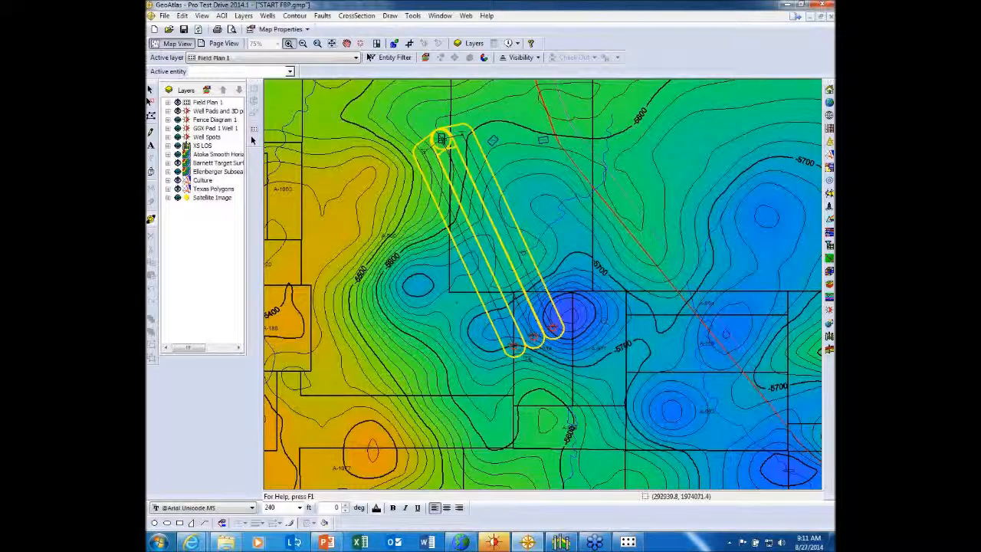
- Shorten the three GGX Pad 1 laterals on the map by moving each toe northwest, just inside the horizontal boundary line
left_click(253, 140)
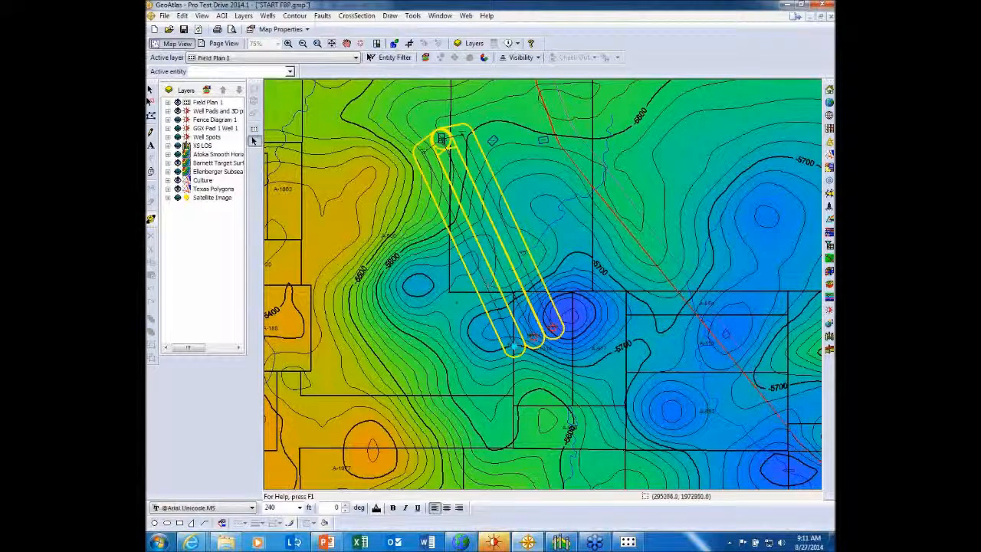
left_click_drag(515, 346, 482, 276)
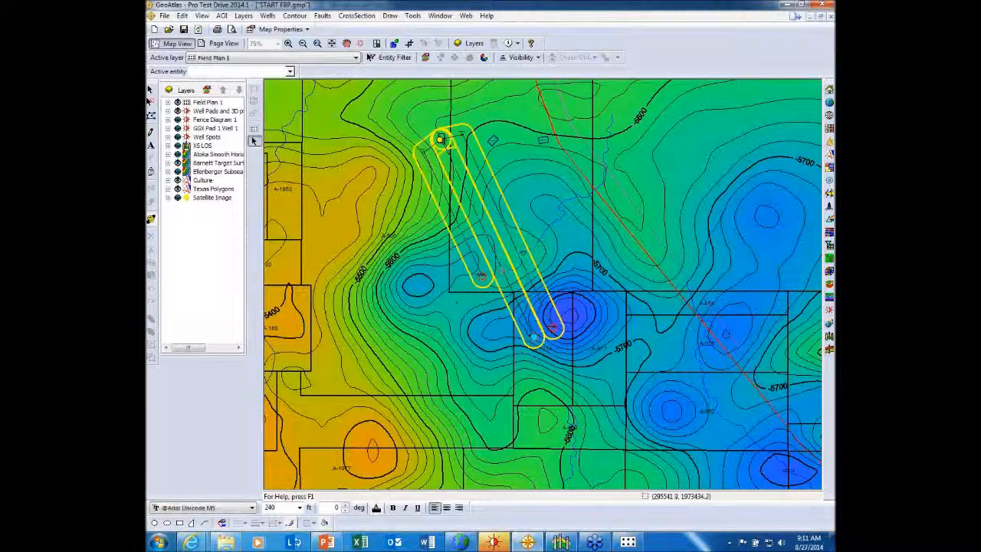
left_click_drag(534, 337, 503, 272)
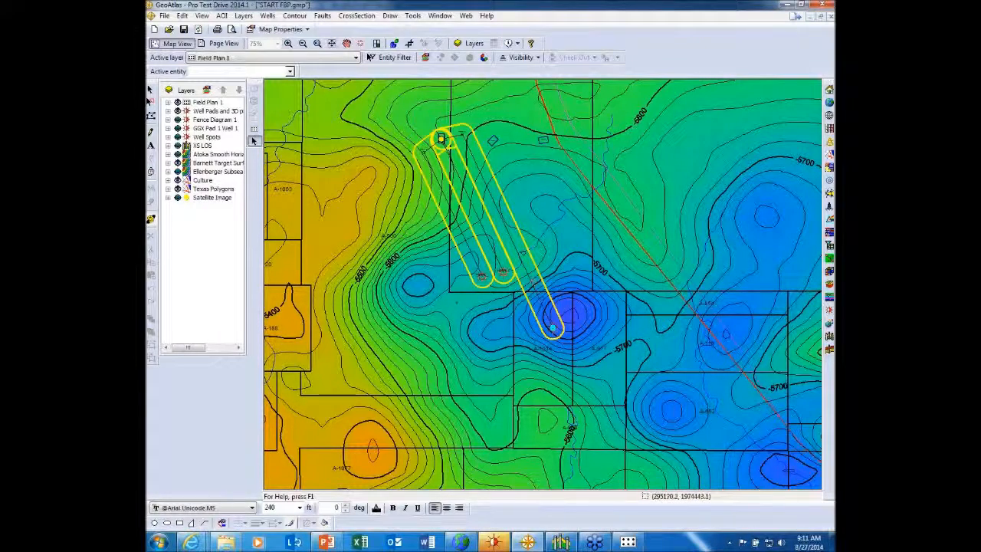
left_click_drag(552, 328, 529, 278)
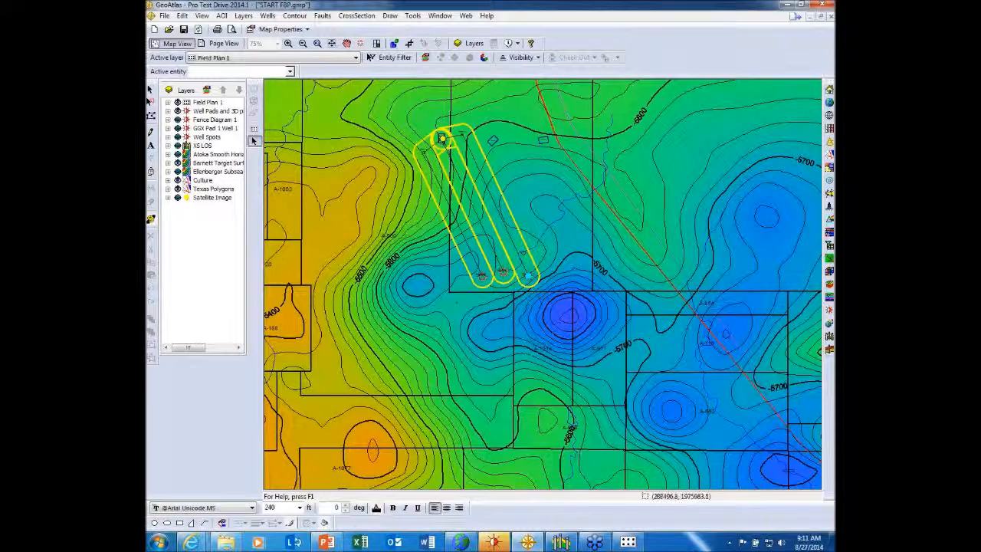
- Add GGX Pad 2 to the scenario pads of Field Plan 1 in FieldPlanner, move it back to the project pads, and return to the map
left_click(628, 543)
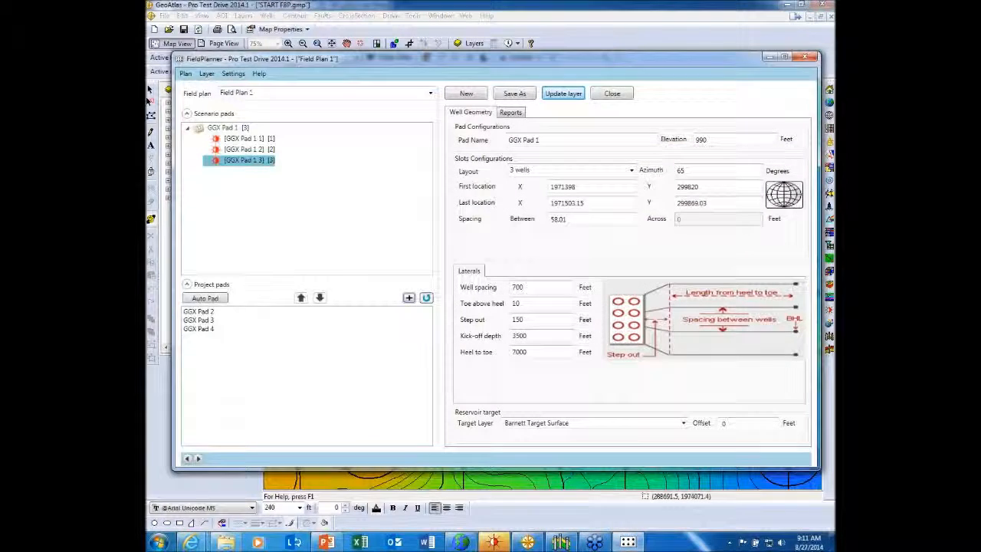
left_click(185, 313)
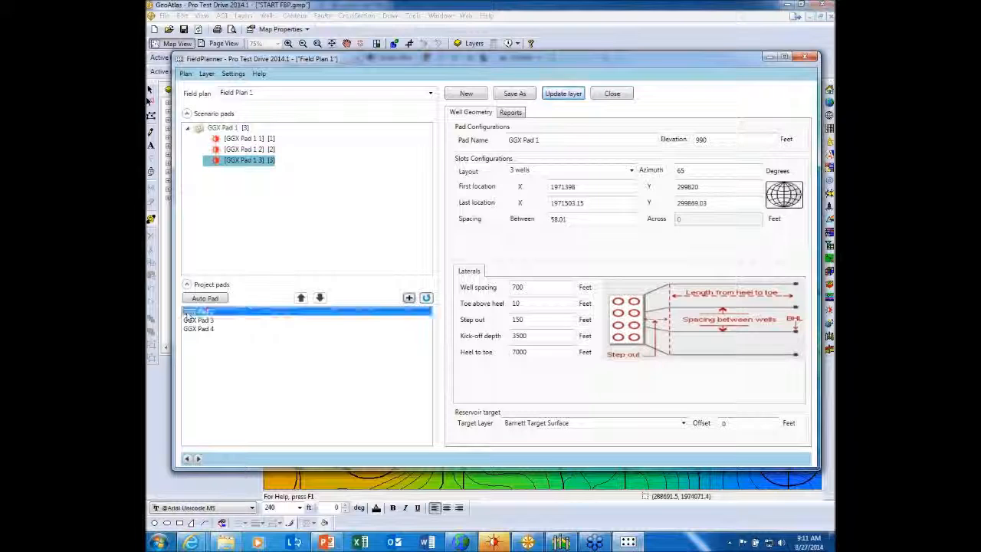
left_click(299, 299)
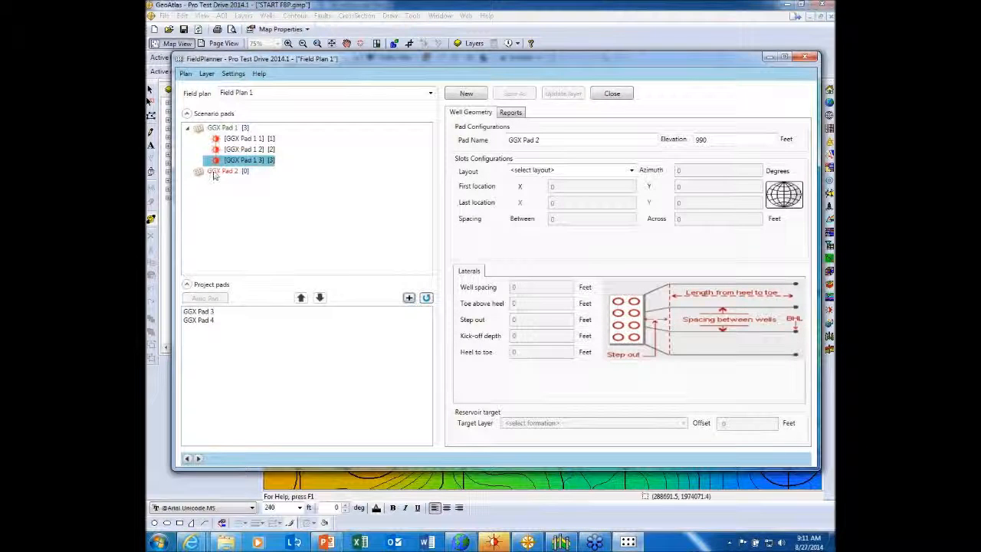
left_click(319, 298)
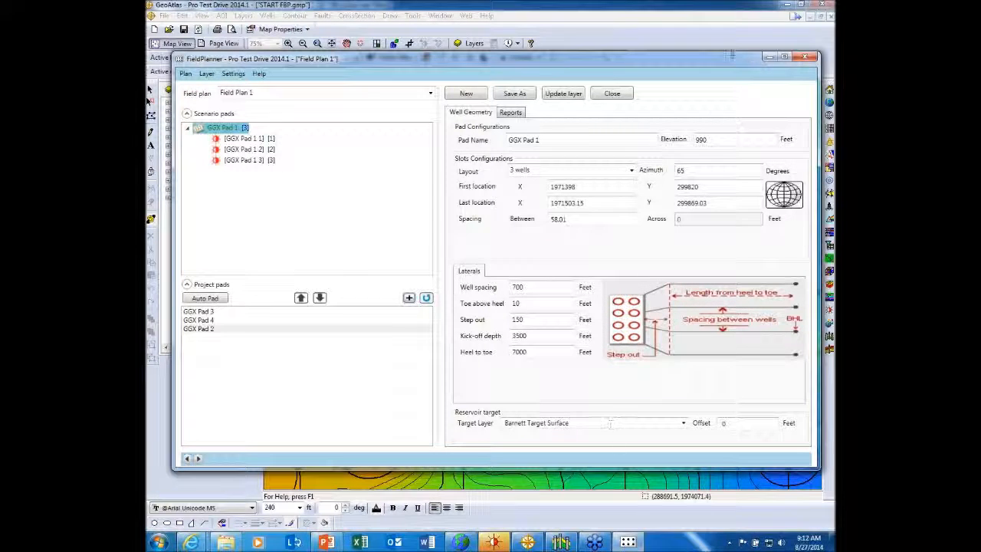
left_click(730, 11)
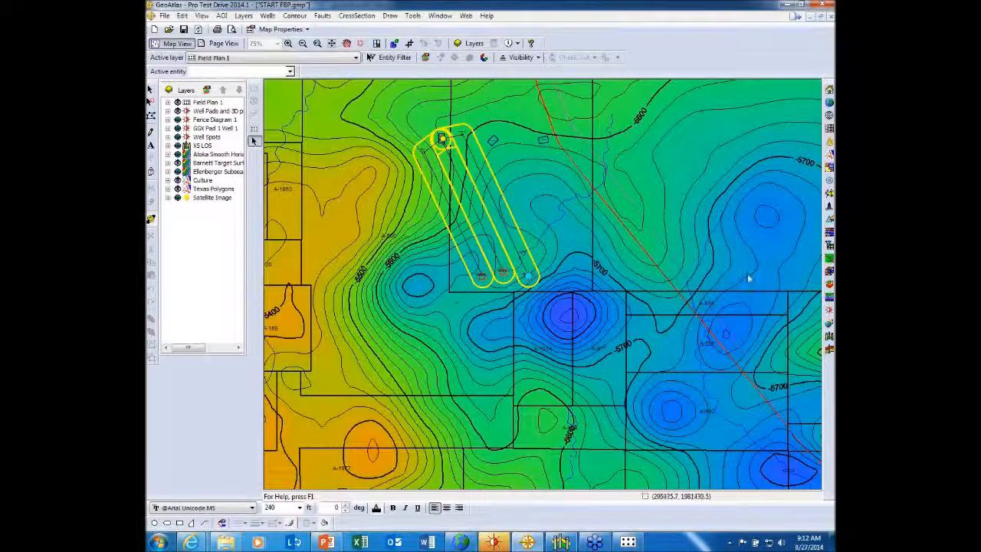
- Launch Well Planner for Field Plan 1, expand GGX Pad 1 and open its first well for editing
left_click(830, 181)
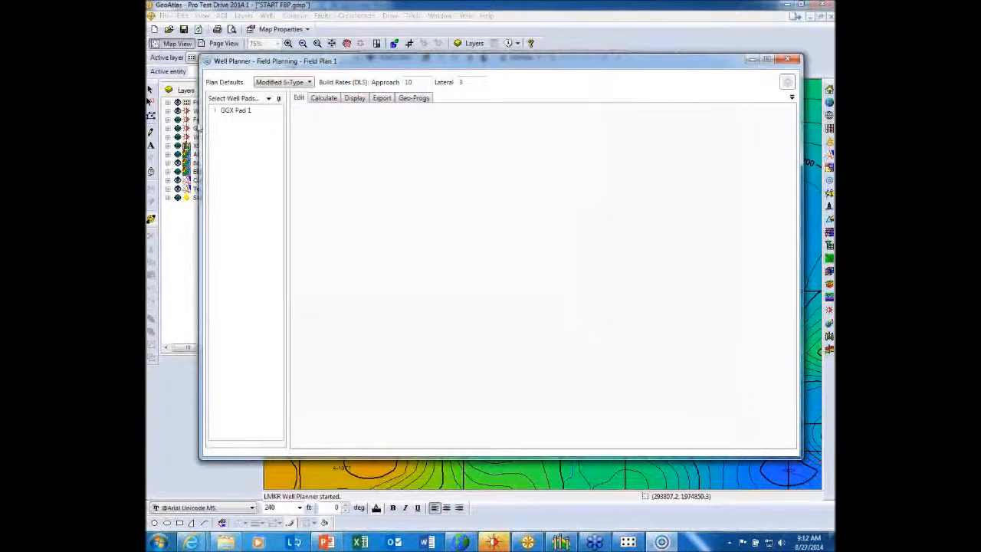
left_click(229, 113)
double_click(229, 113)
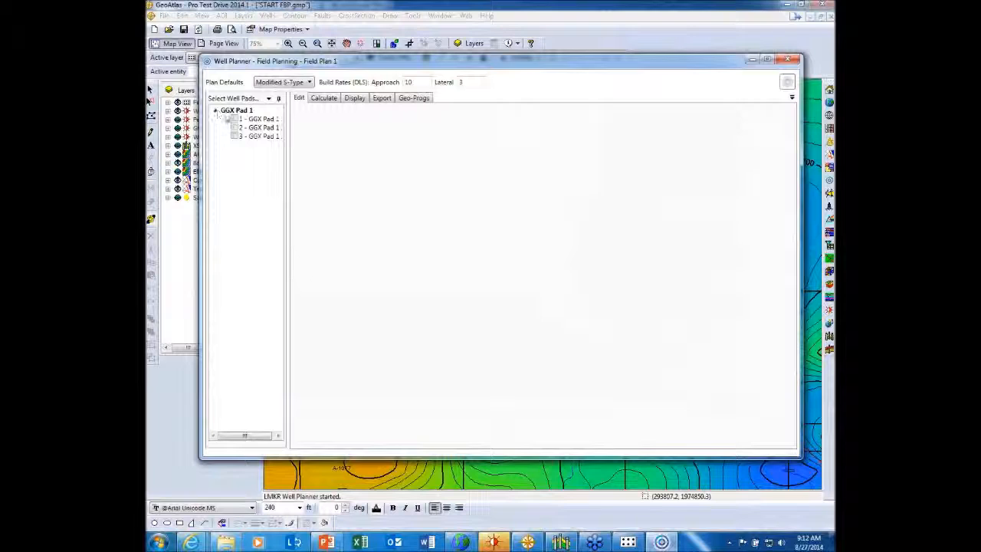
left_click(261, 119)
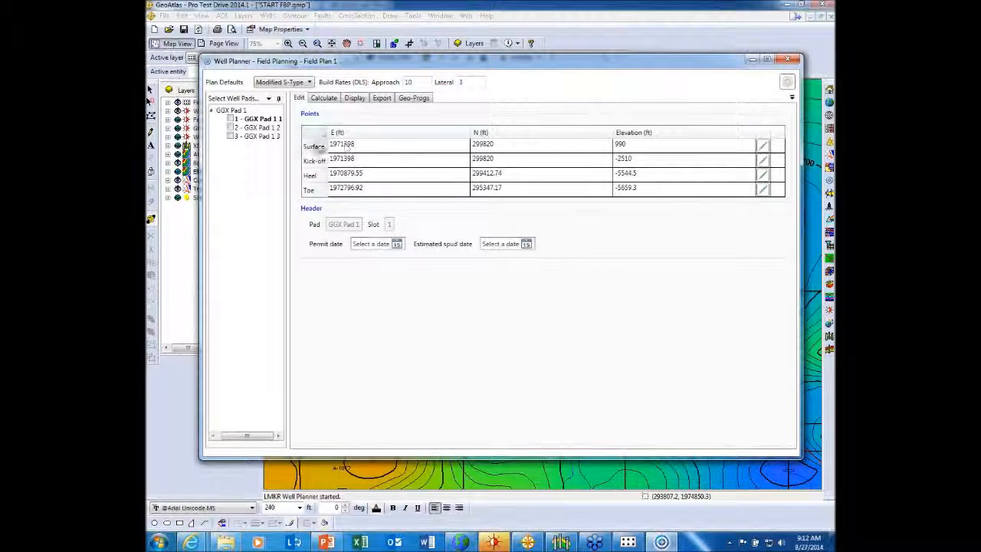
- Review the surface, kick-off, heel and toe coordinates and elevations of the first GGX Pad 1 well
left_click(315, 146)
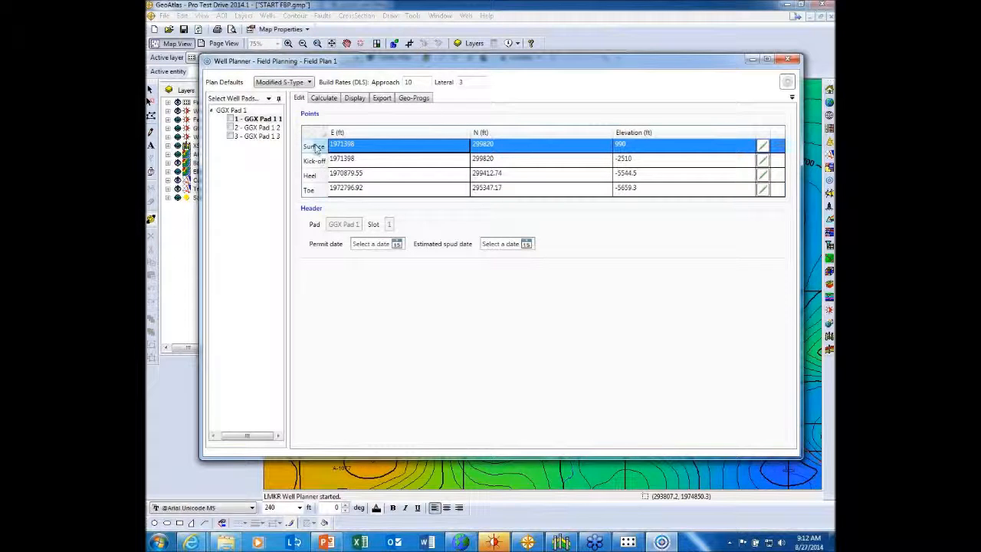
left_click(315, 161)
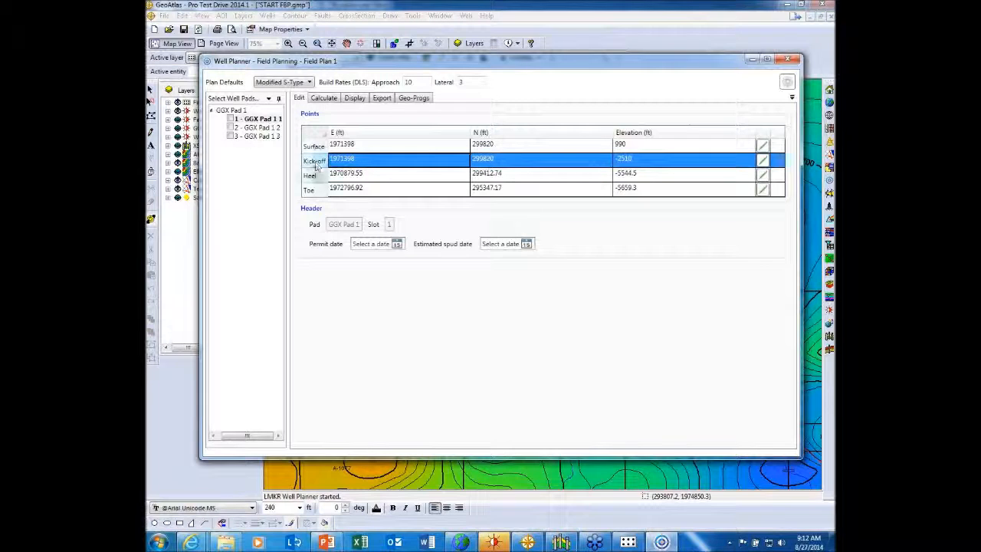
left_click(311, 177)
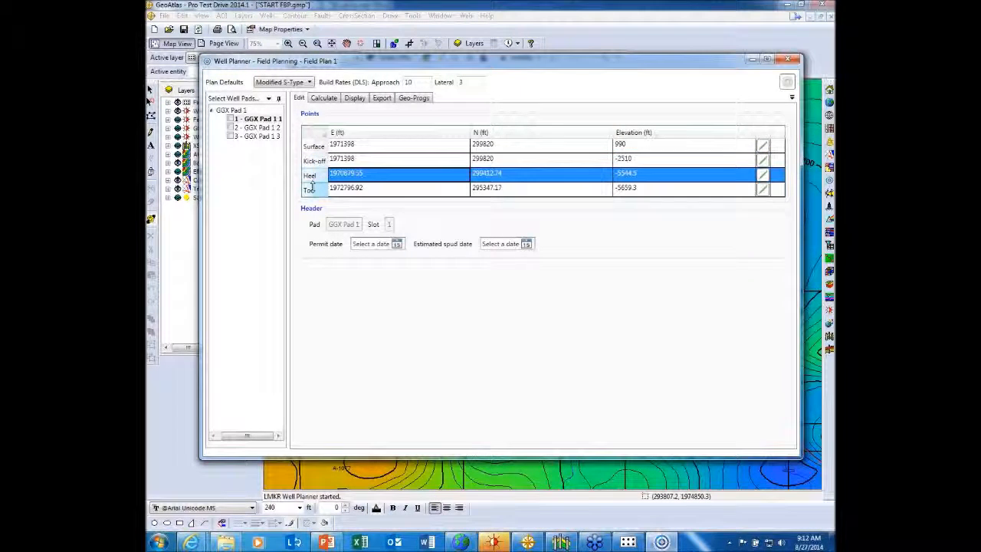
left_click(312, 190)
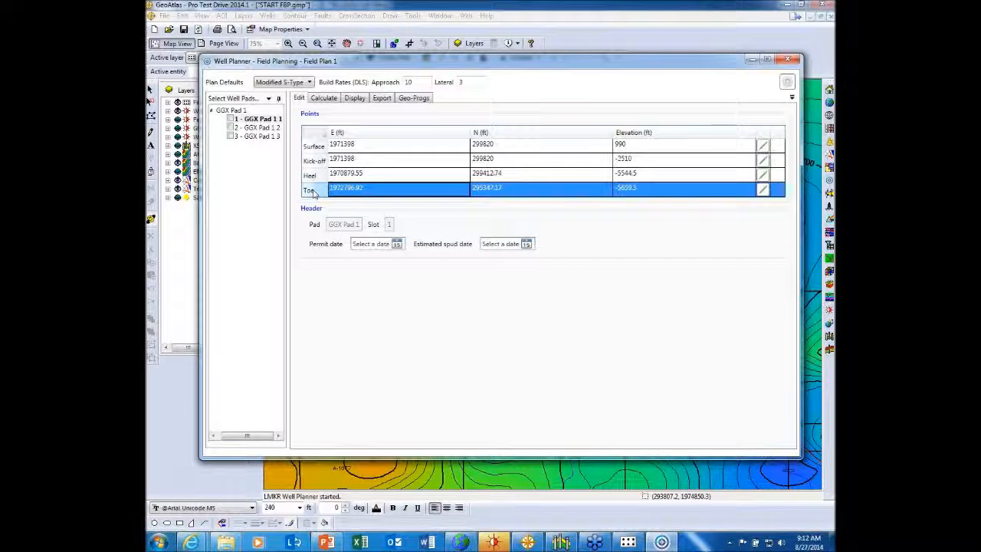
- Examine the calculated well path in vertical section, comparing the lateral with the Atoka, Barnett and Ellenburger surfaces
left_click(323, 98)
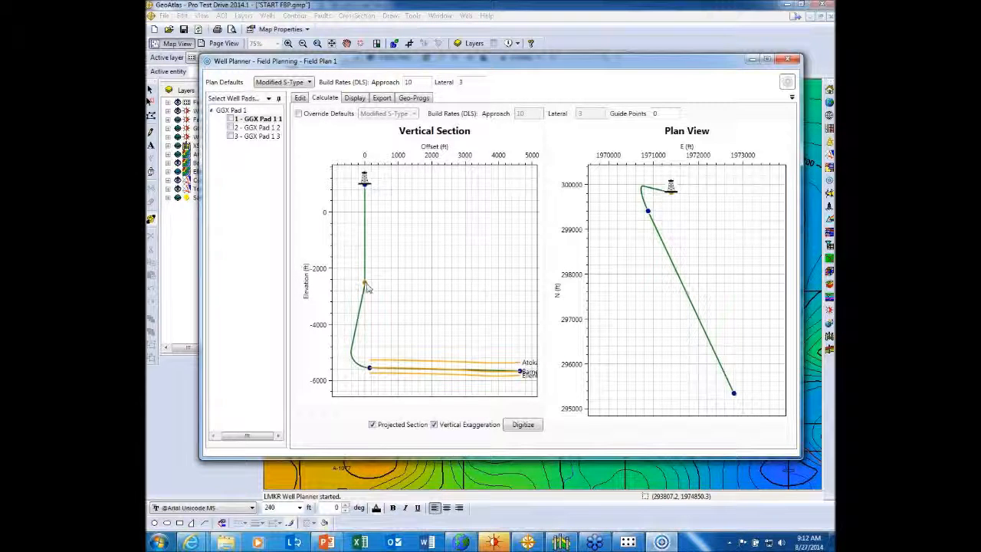
scroll(421, 338, "up", 3)
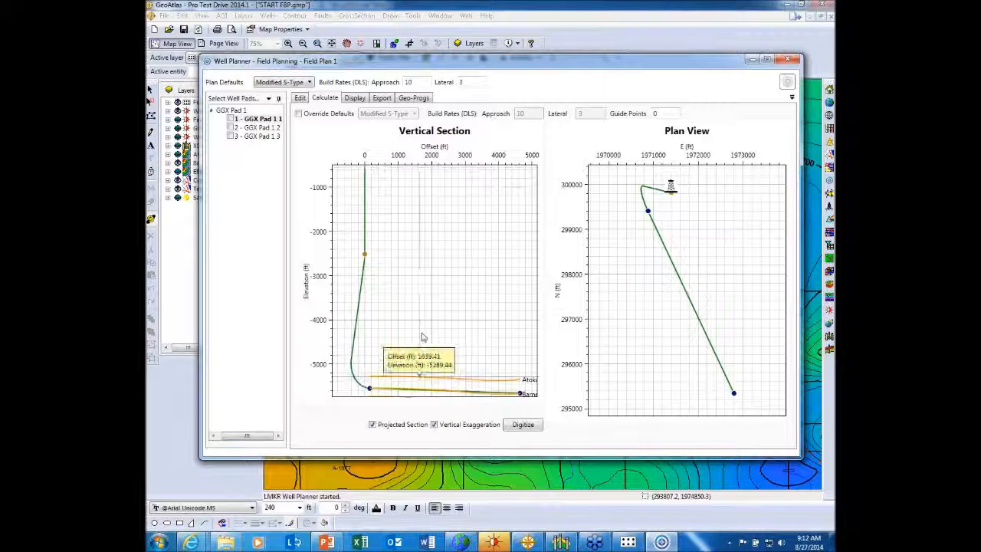
left_click_drag(423, 335, 414, 263)
scroll(412, 261, "up", 2)
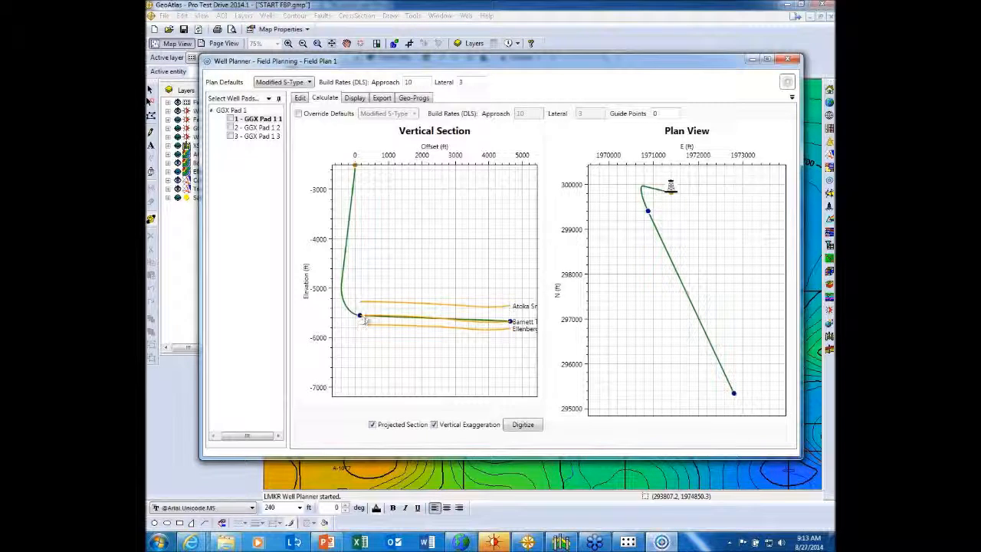
scroll(432, 318, "up", 1)
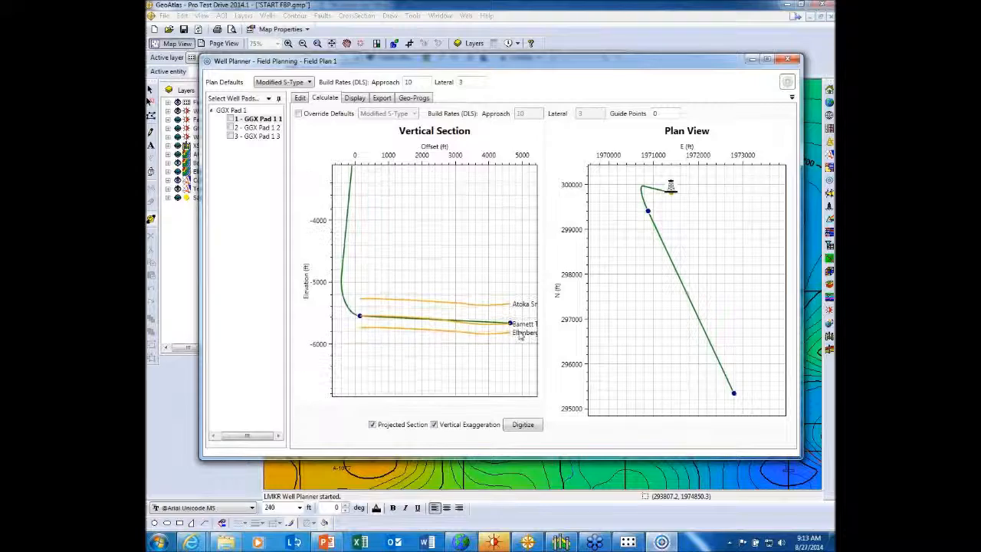
left_click(504, 15)
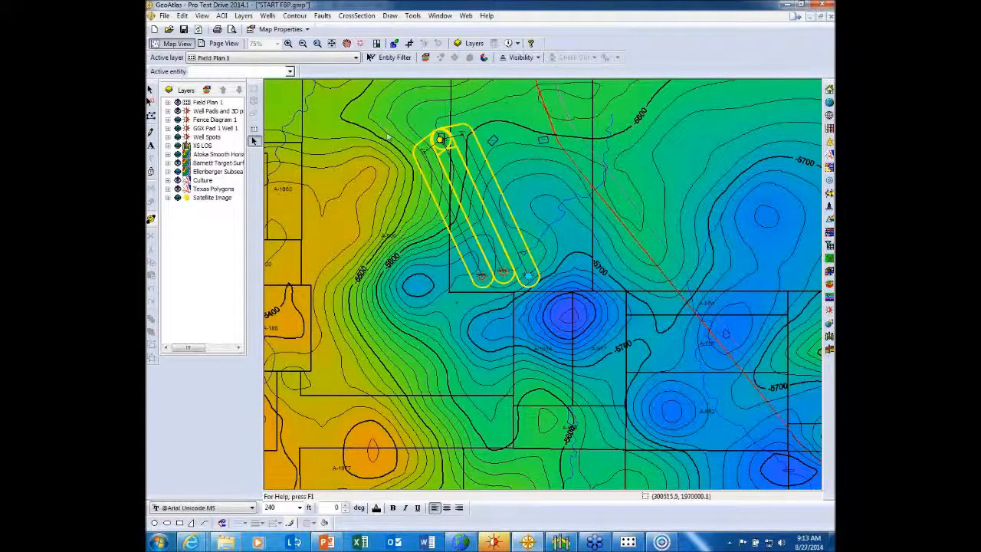
left_click(628, 543)
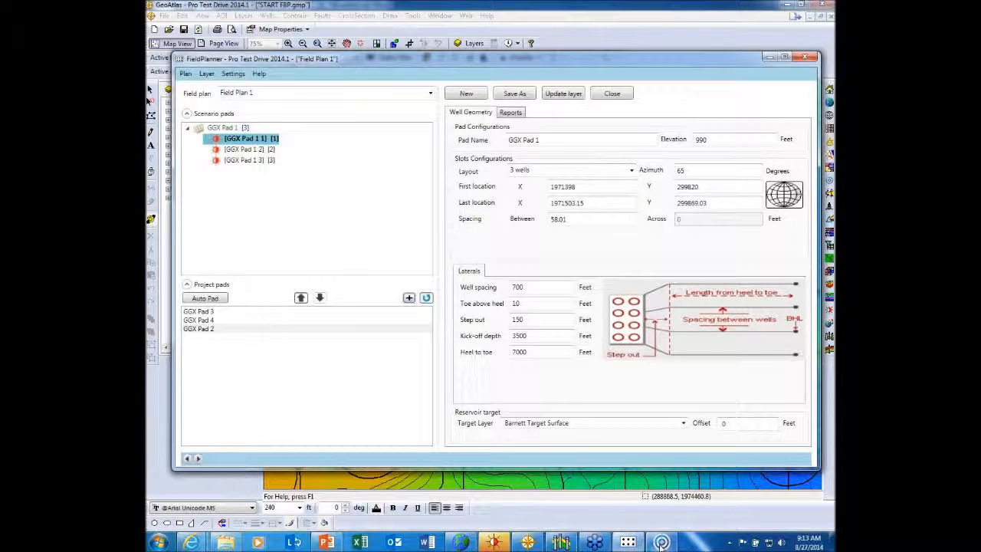
left_click(661, 543)
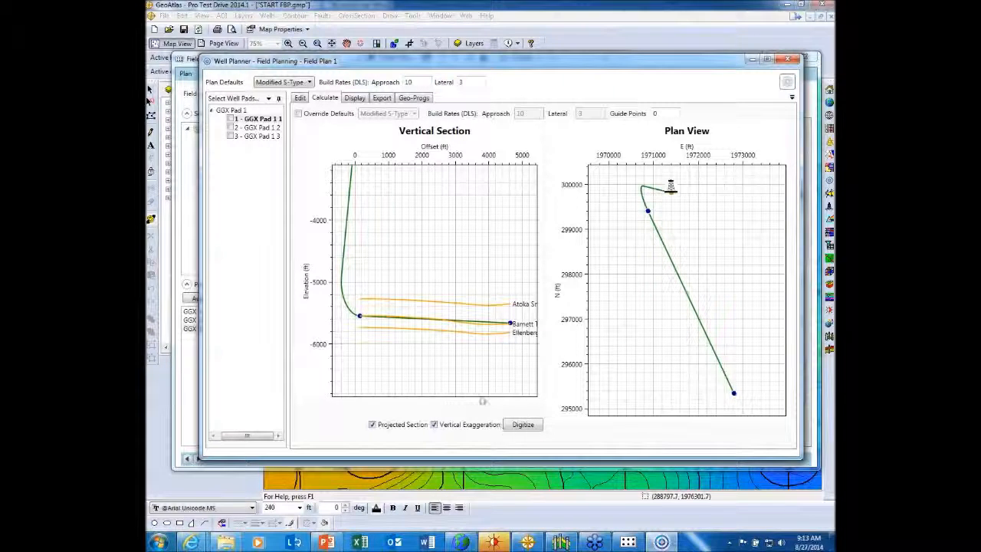
- Set the first well's guide points to 5 and override the plan defaults, with approach and lateral build rates of 10
left_click_drag(662, 115, 645, 116)
type("5")
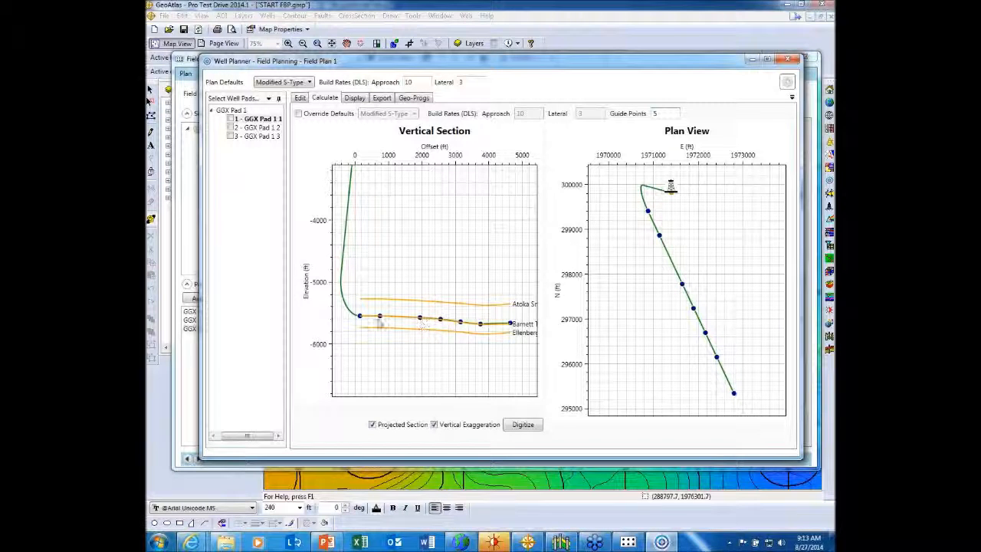
left_click(298, 114)
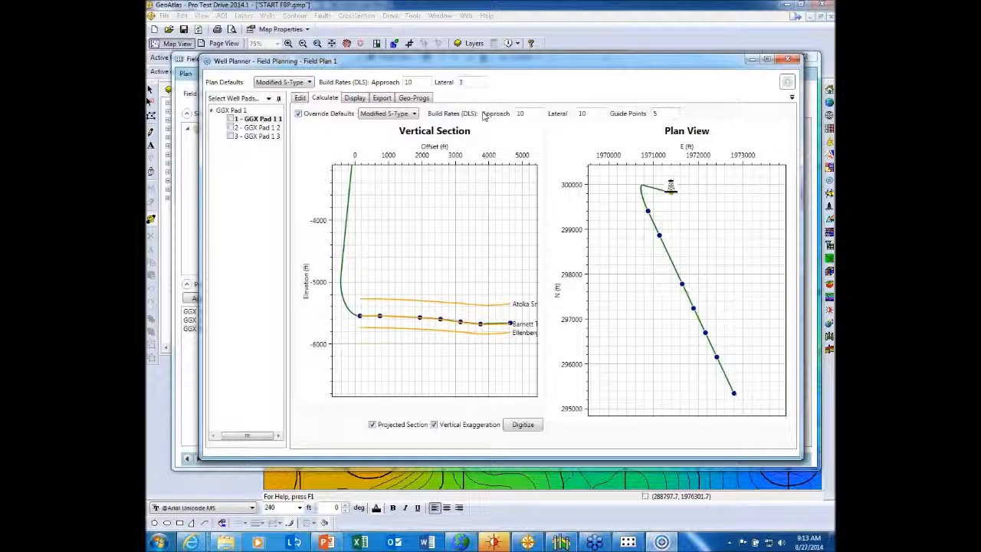
left_click(521, 113)
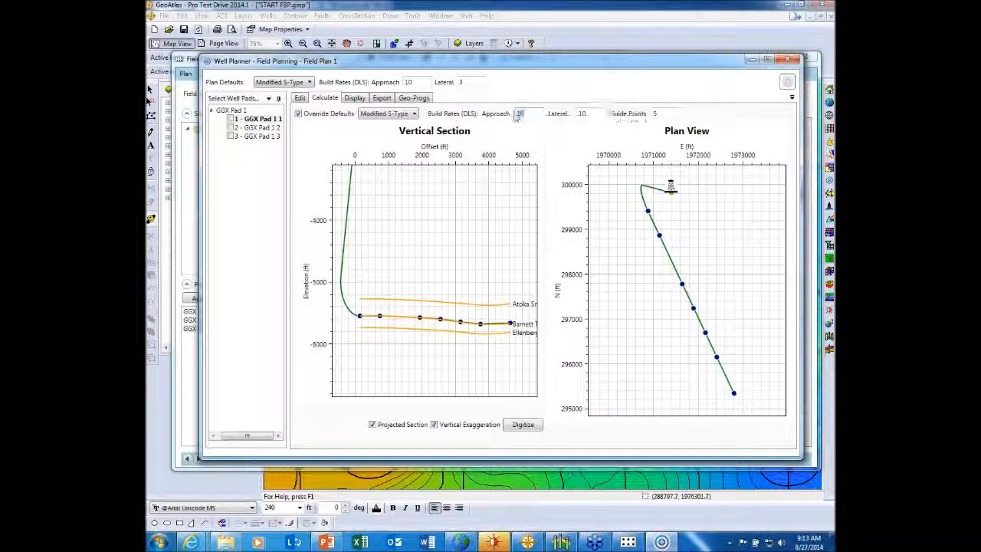
left_click(585, 114)
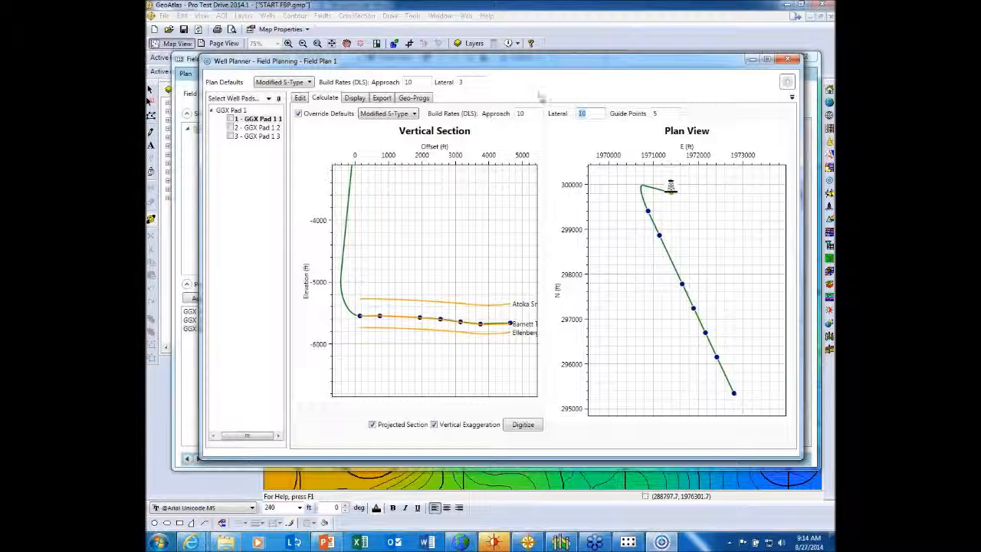
- Try the Build And Hold profile on the first well's path and switch back to Modified S-Type
left_click(377, 114)
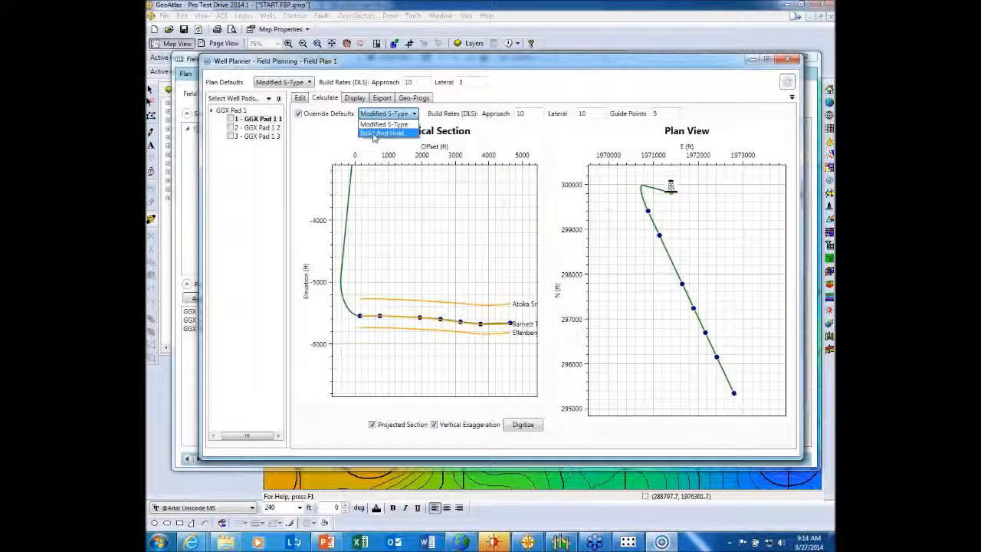
left_click(374, 134)
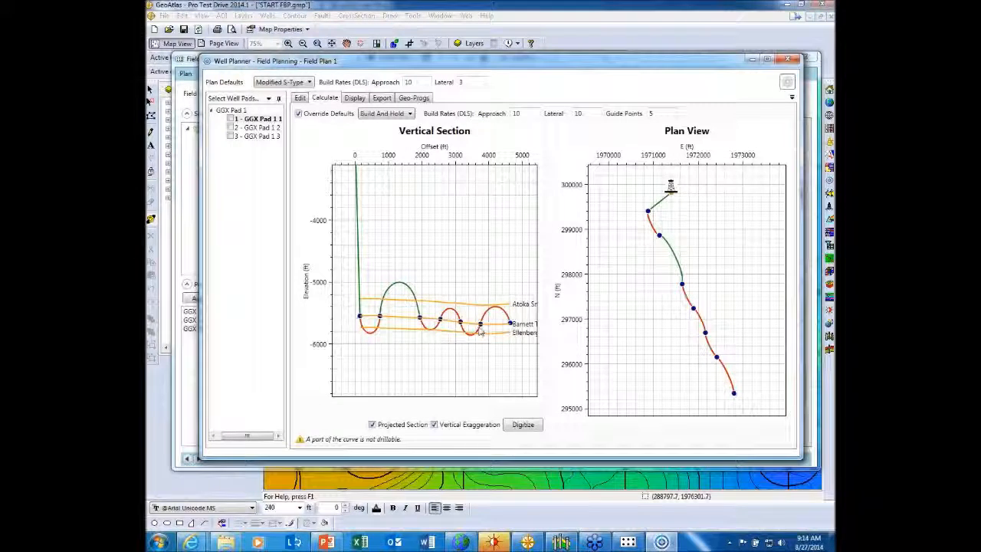
double_click(516, 113)
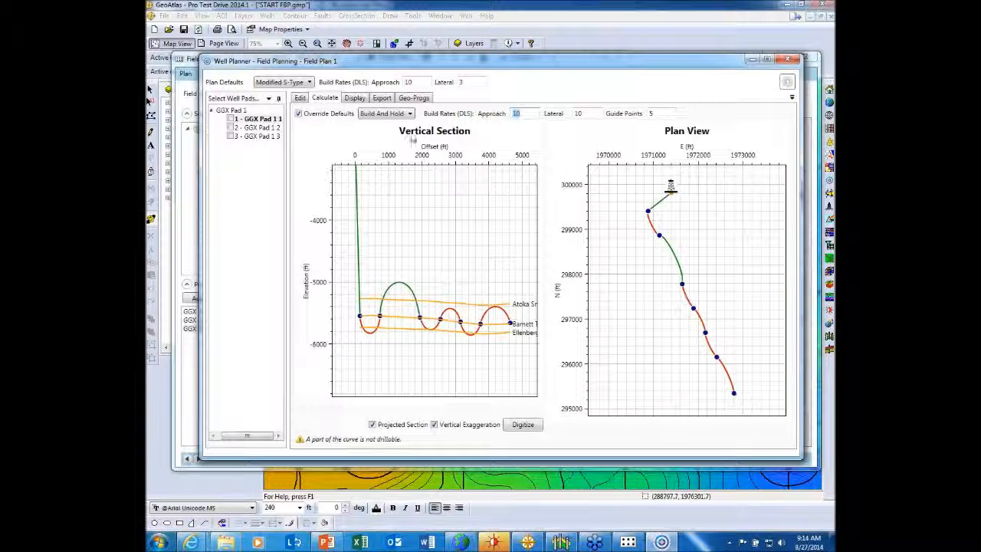
left_click(408, 115)
left_click(383, 132)
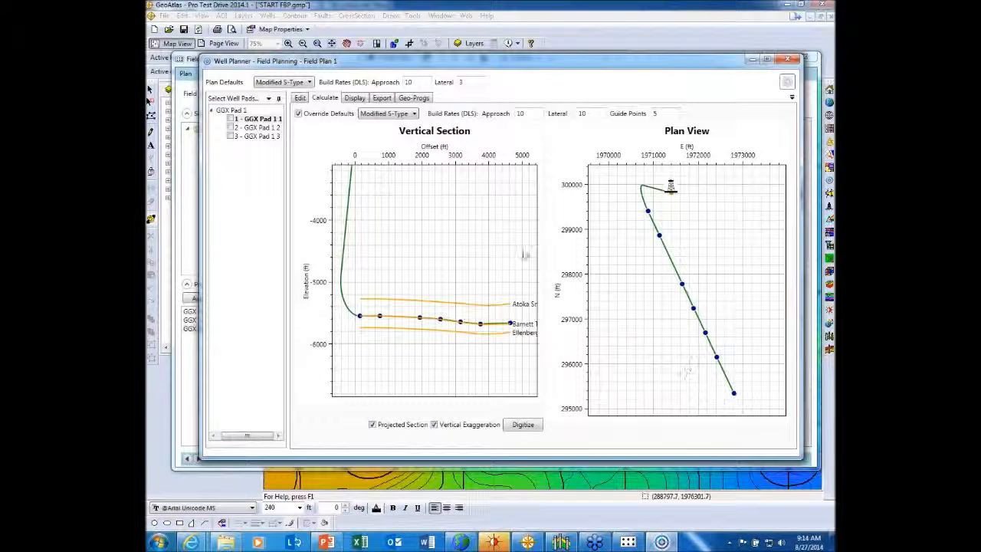
- Display the first GGX Pad 1 well's planned path in 3D and inspect it from another angle
left_click(355, 99)
left_click_drag(541, 311, 484, 268)
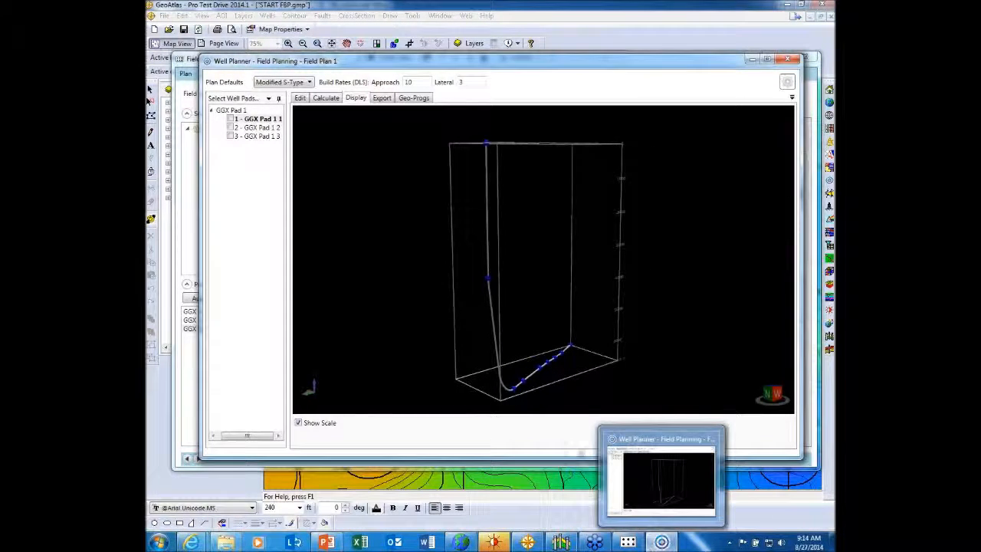
- Review the first well's export survey table, and compare it with the targets and survey points in the Excel workbook GGX Pad 1 1.xlsx
left_click(382, 99)
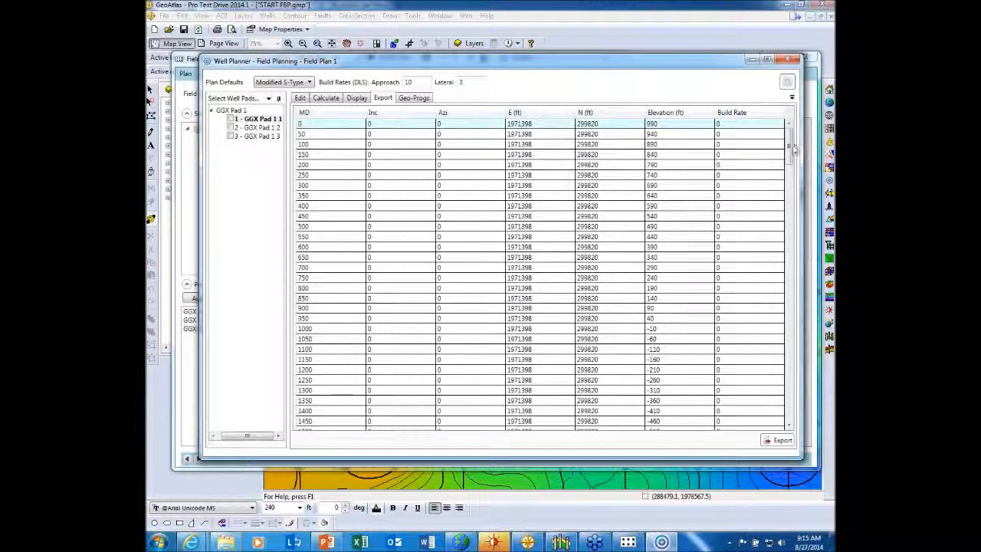
mouse_move(789, 153)
left_mouse_down()
mouse_move(789, 238)
mouse_move(789, 149)
left_mouse_up()
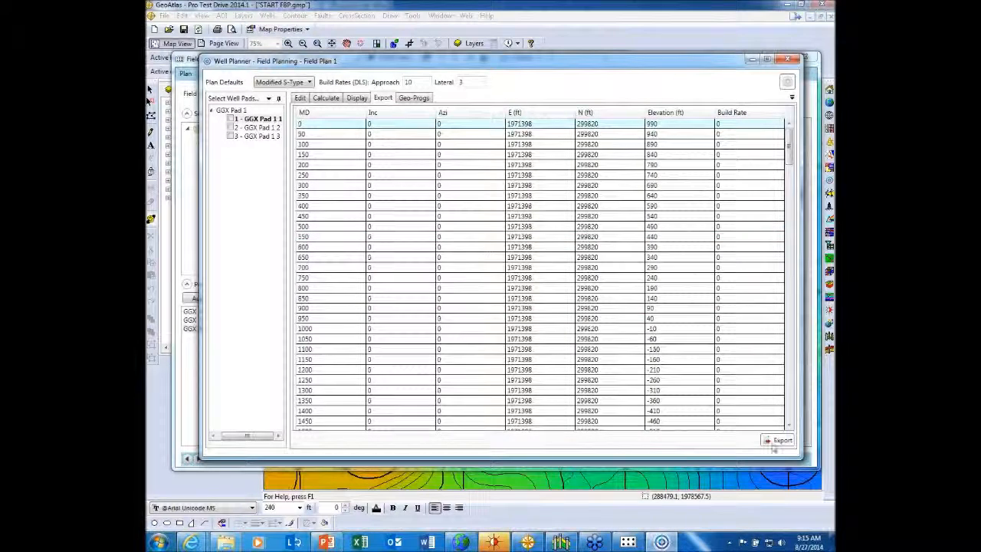
left_click(360, 543)
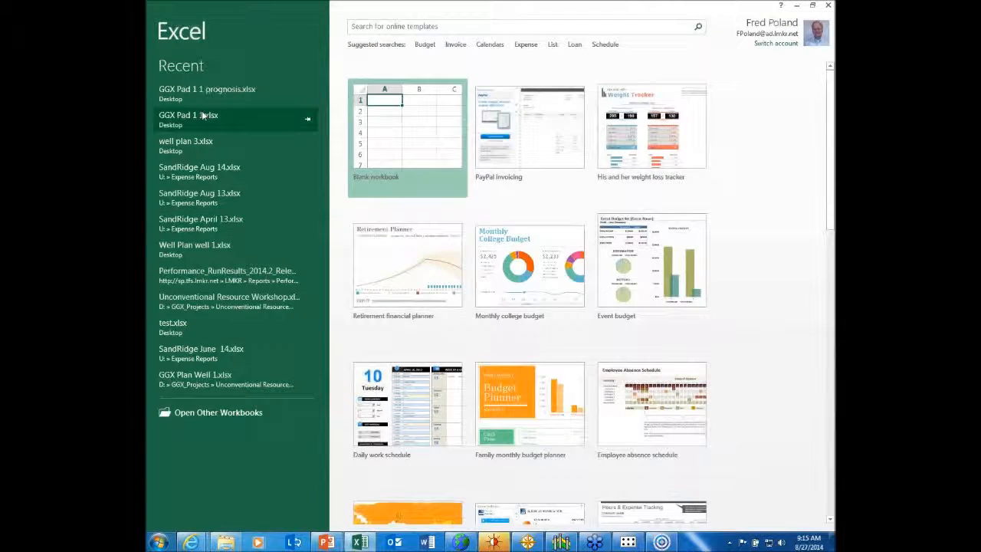
left_click(203, 114)
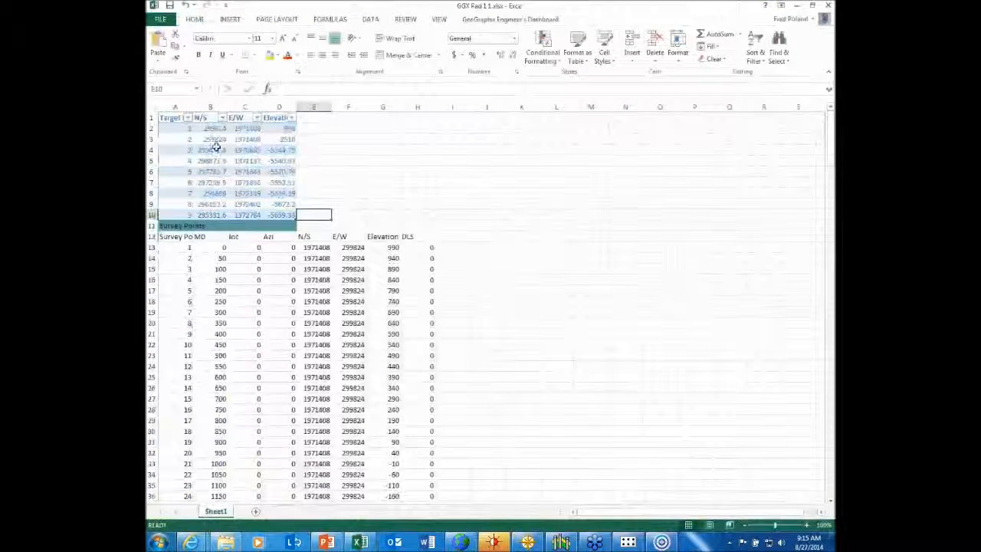
left_click_drag(191, 129, 291, 213)
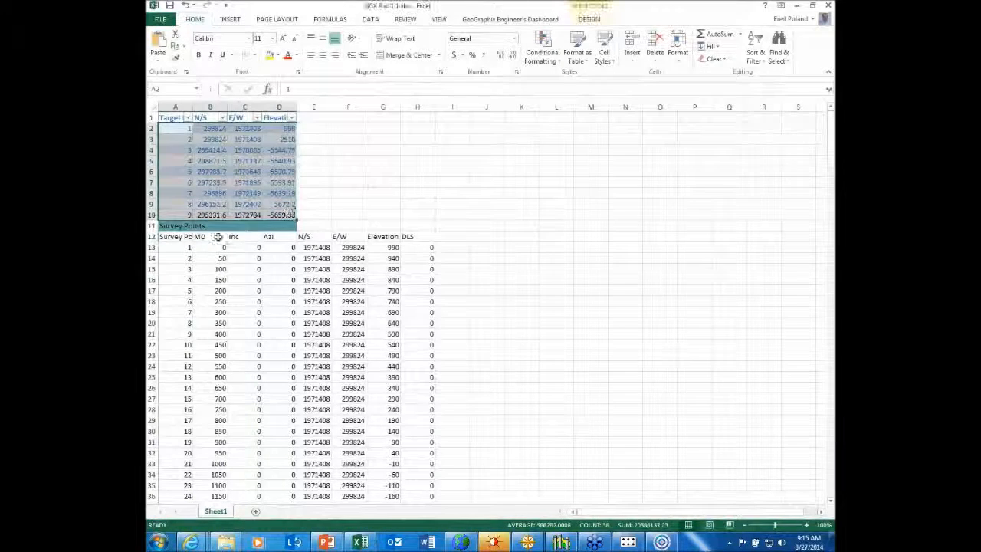
left_click_drag(179, 239, 399, 240)
left_click(515, 298)
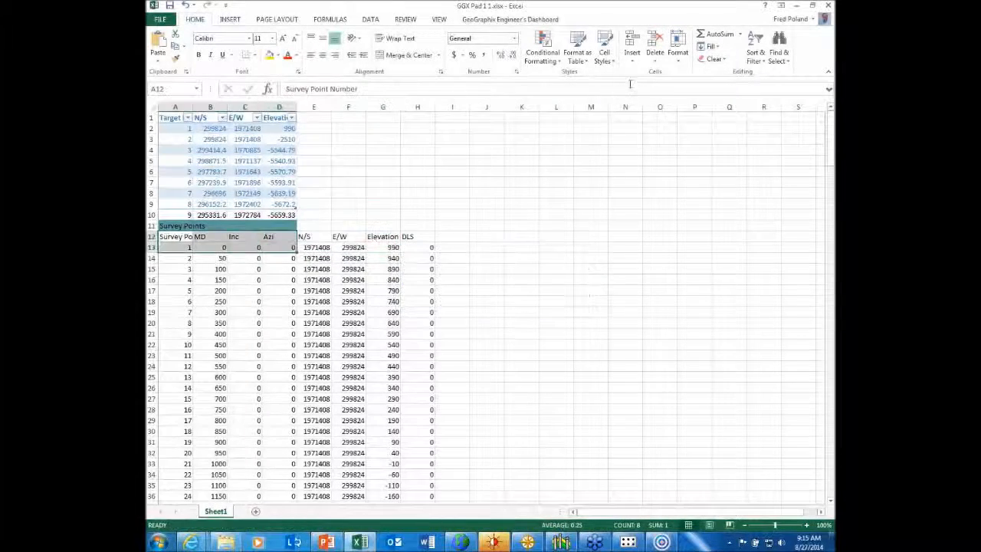
left_click(798, 6)
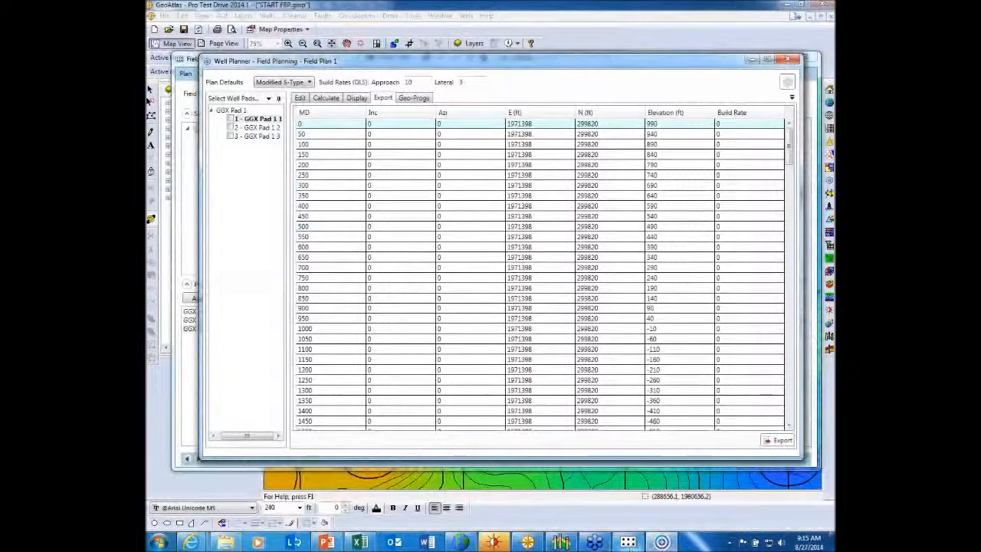
- Switch to FieldPlanner and save the first GGX Pad 1 well to the database
left_click(629, 542)
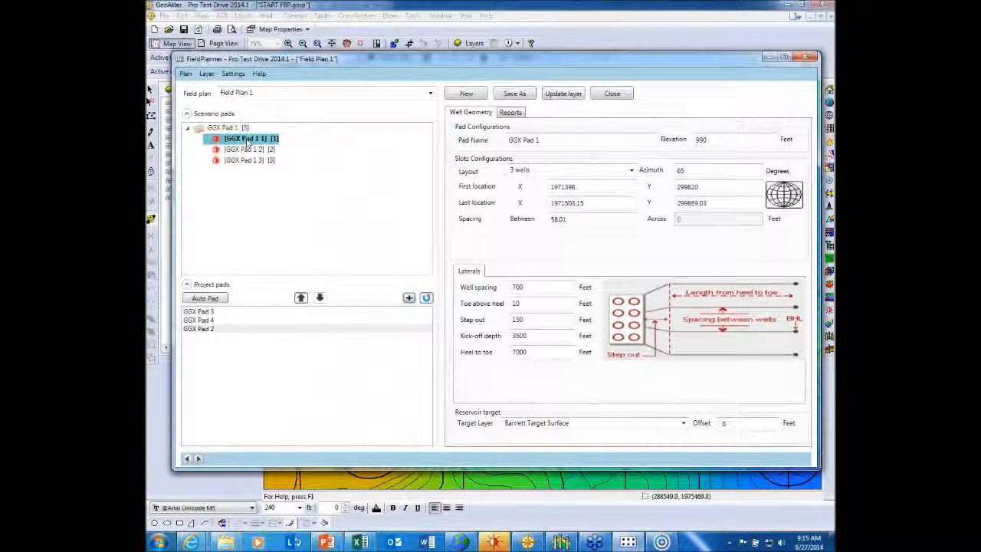
right_click(247, 143)
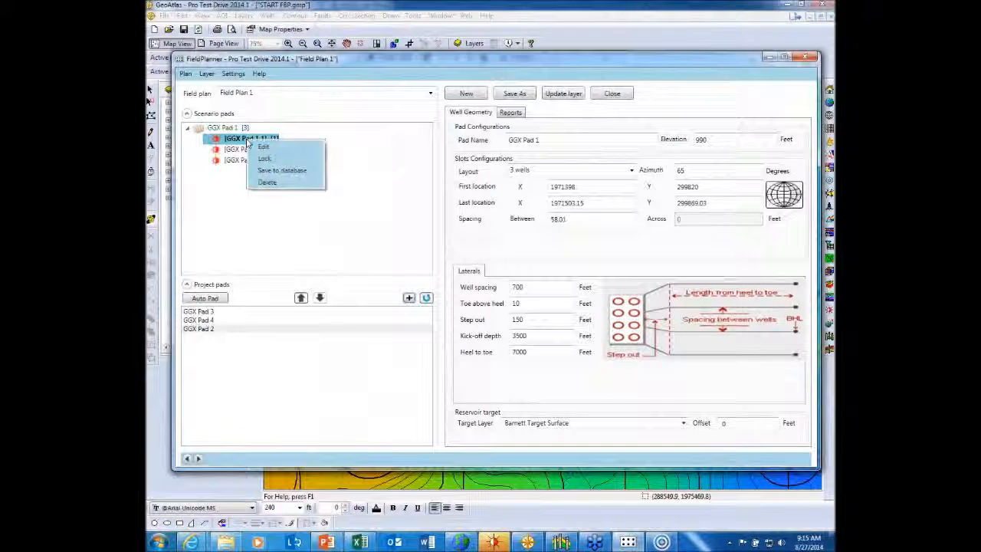
left_click(283, 171)
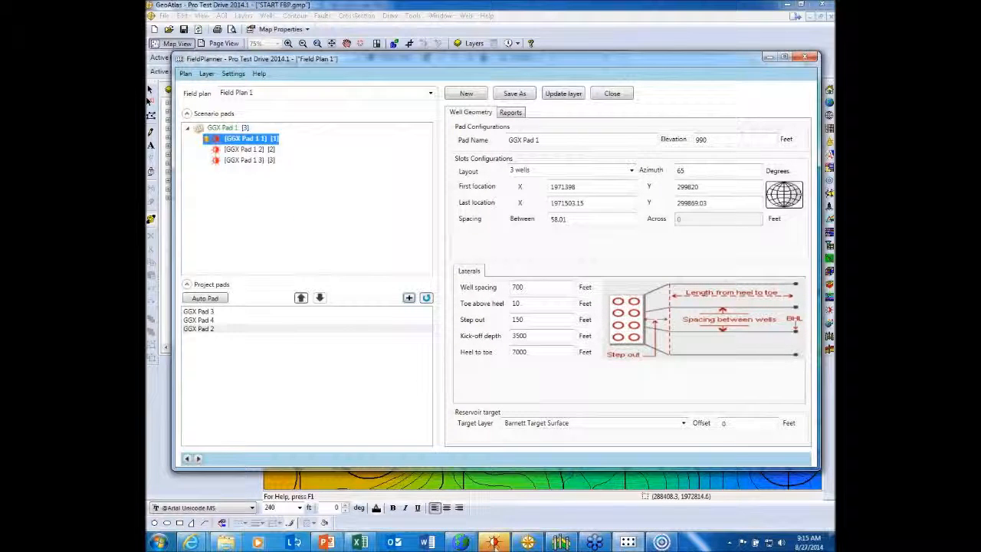
- Switch to WellBase, refresh it with the FieldPlanner changes, and go to the final well record in the maximized well window
left_click(495, 546)
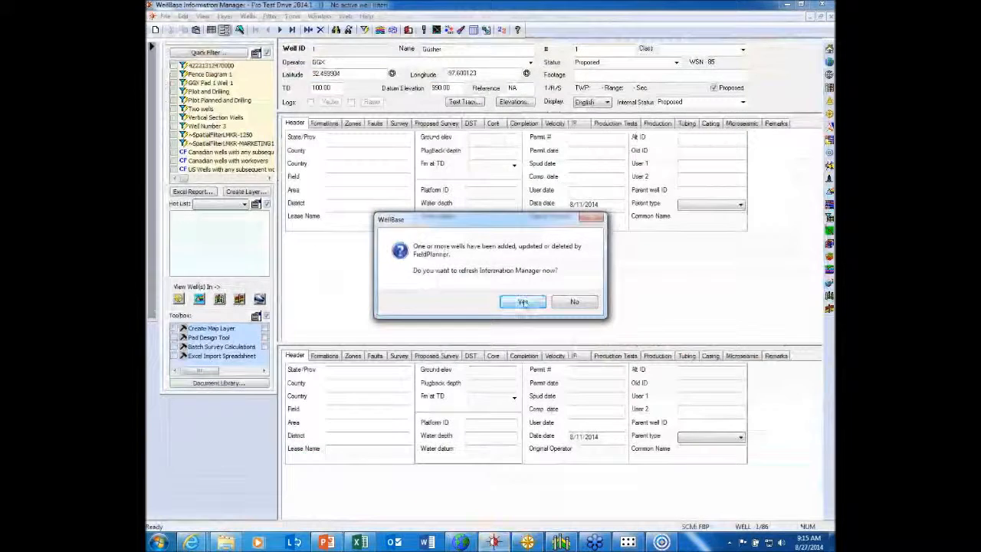
left_click(522, 302)
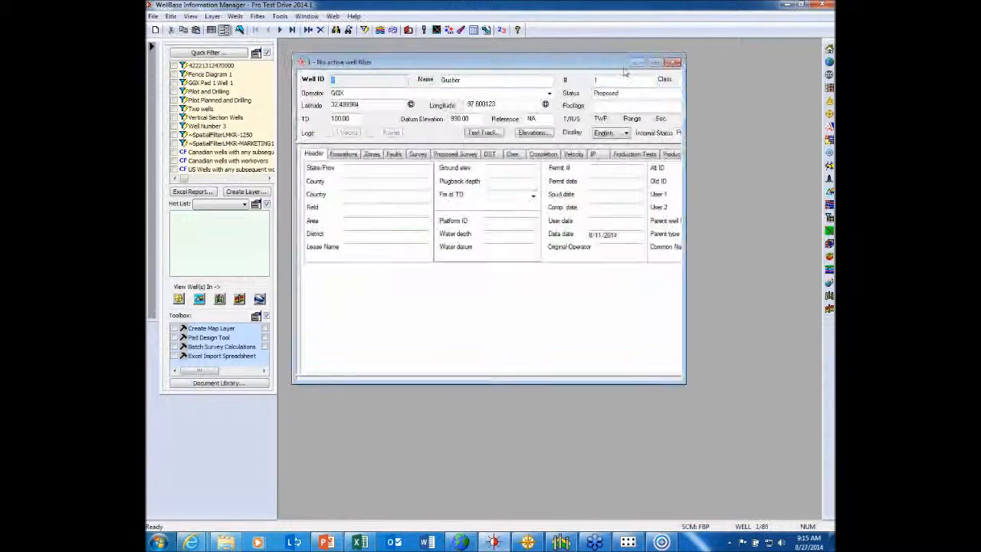
left_click(656, 62)
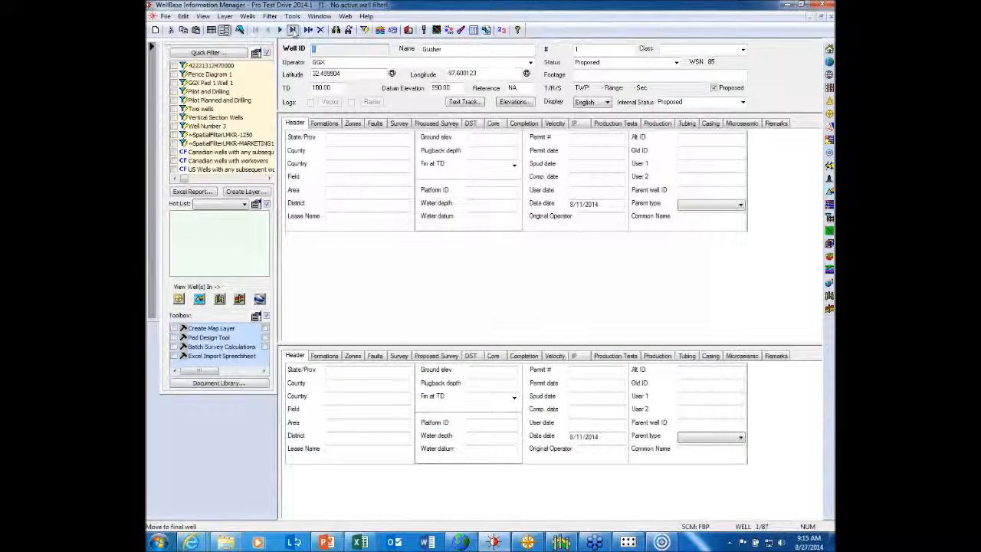
left_click(293, 29)
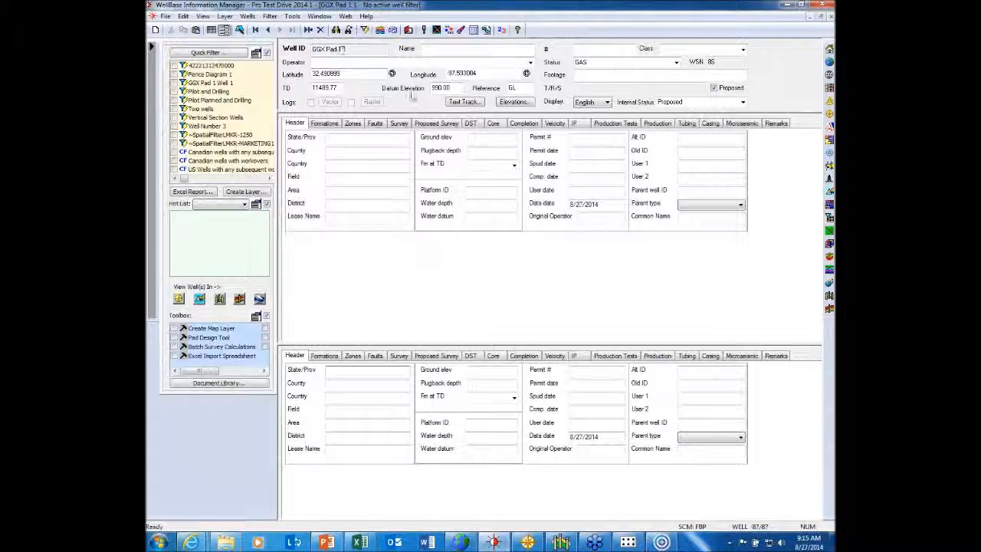
- Inspect the well's Field Plan 1 proposed survey and rotate its path in the WellBore Viewer before closing the viewer
left_click(436, 123)
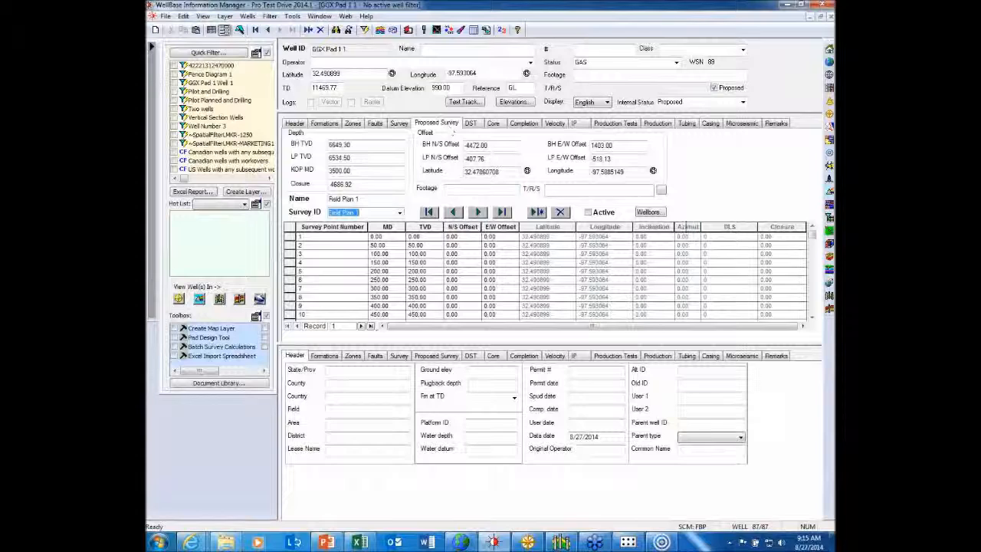
left_click(651, 215)
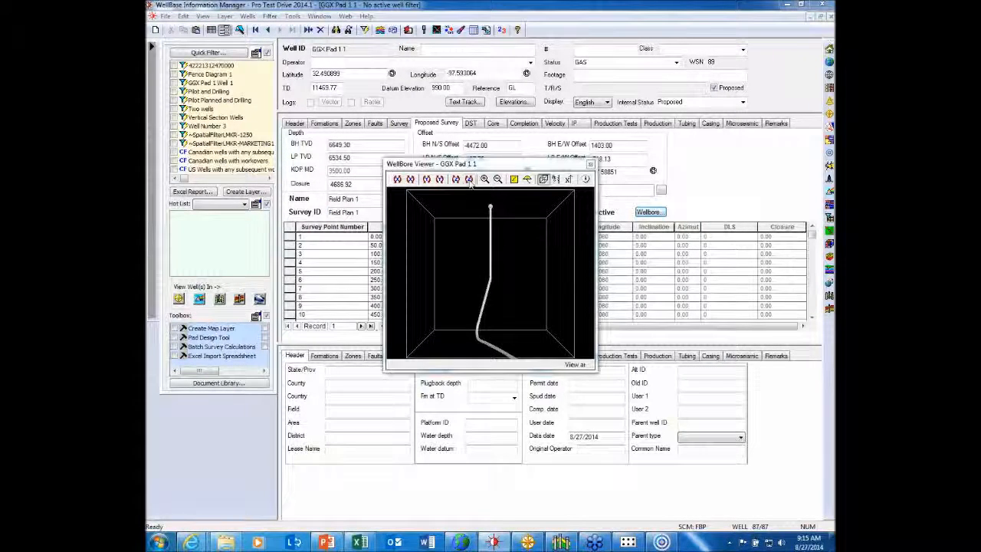
left_click(470, 179)
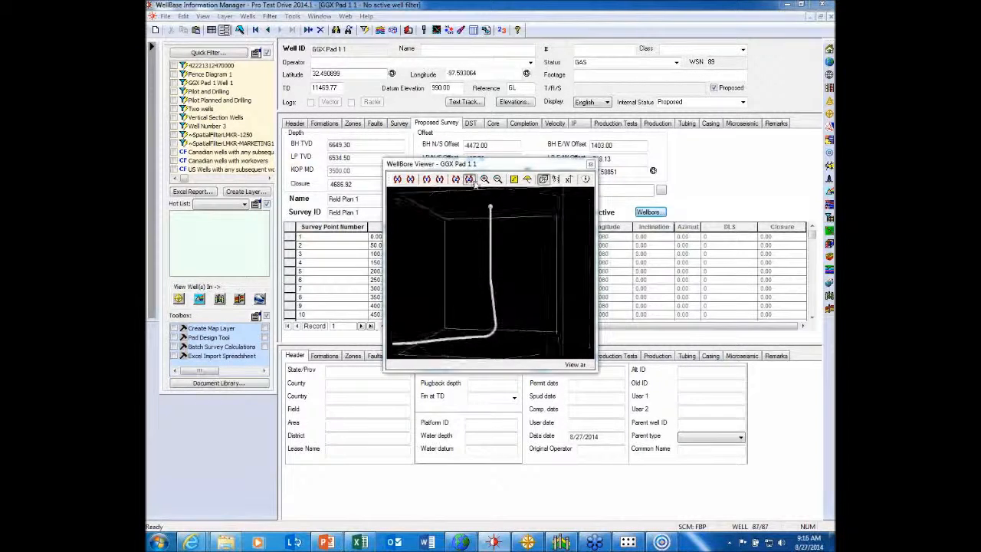
left_click(591, 164)
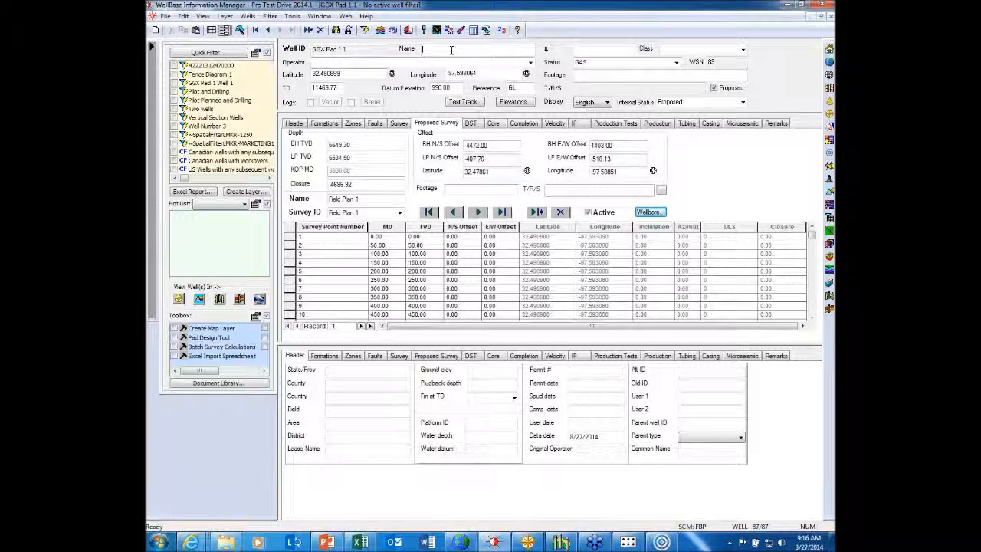
- Set the GGX Pad 1 1 well's name to Gusher, its number to 1 and its operator to GGX
left_click(452, 50)
type("Gusher")
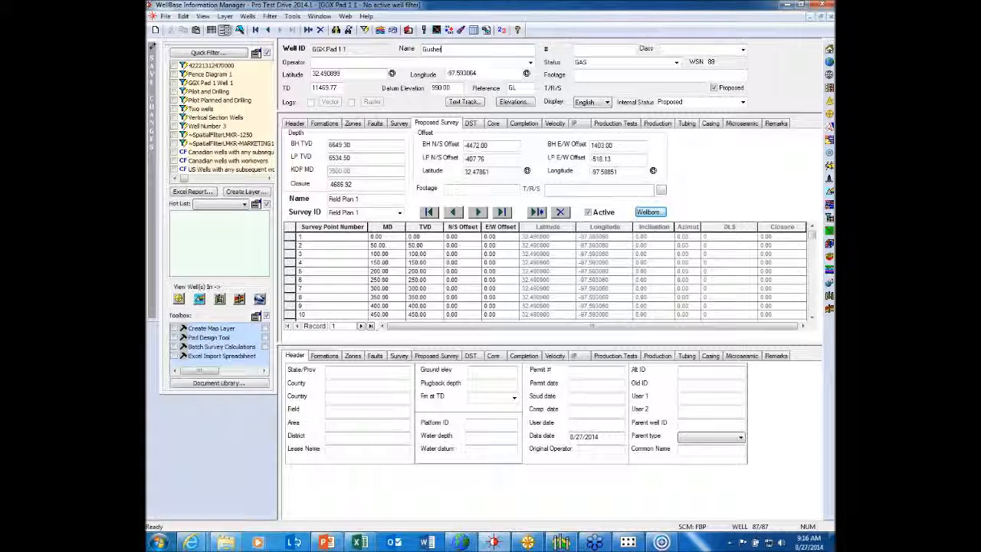
left_click(616, 49)
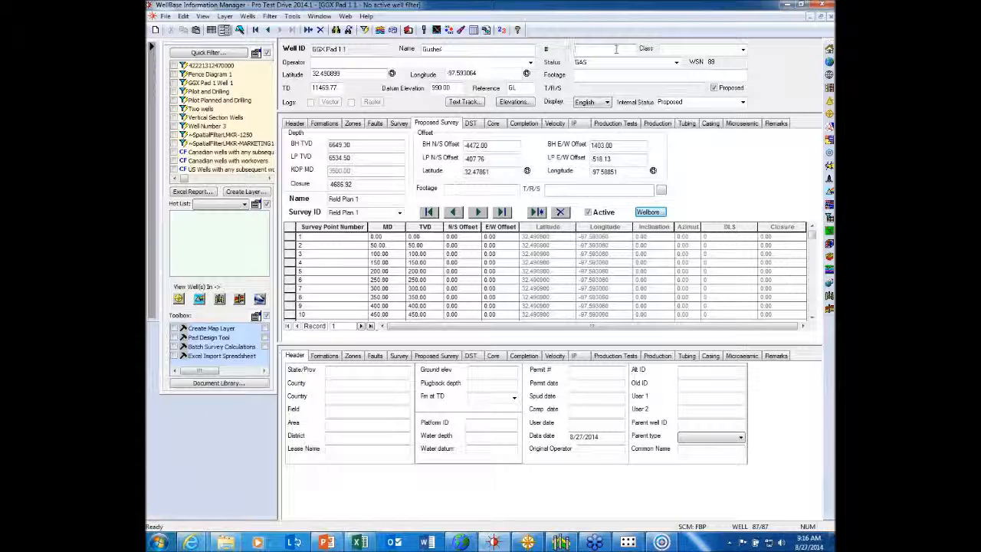
type("1")
left_click(337, 61)
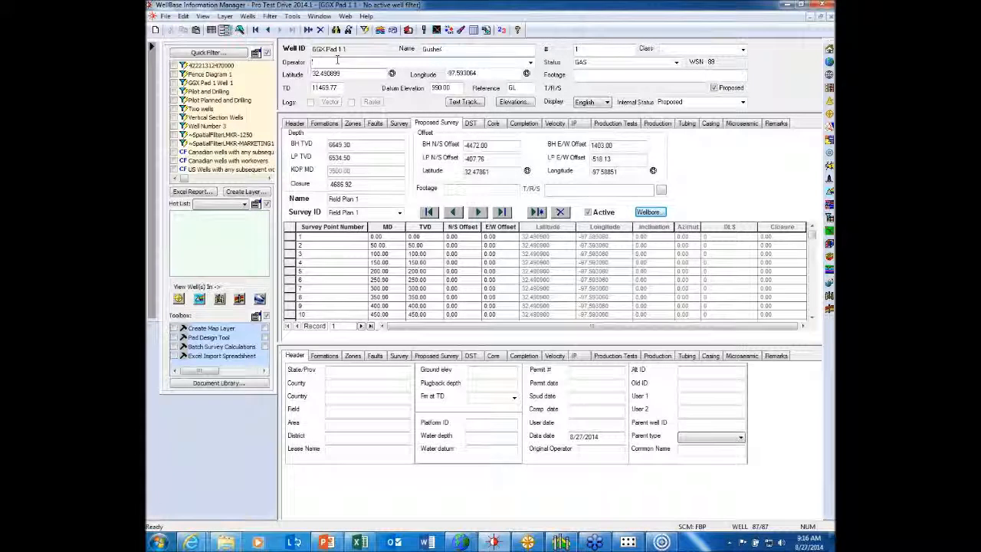
type("GGX")
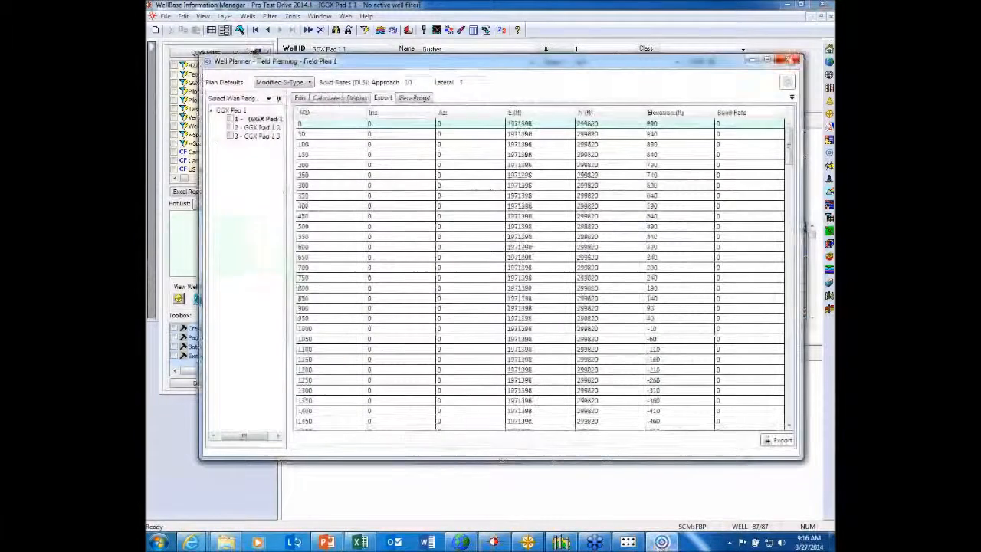
- Reopen Well Planner, expand GGX Pad 1 and load the Gusher 1 well
left_click(829, 154)
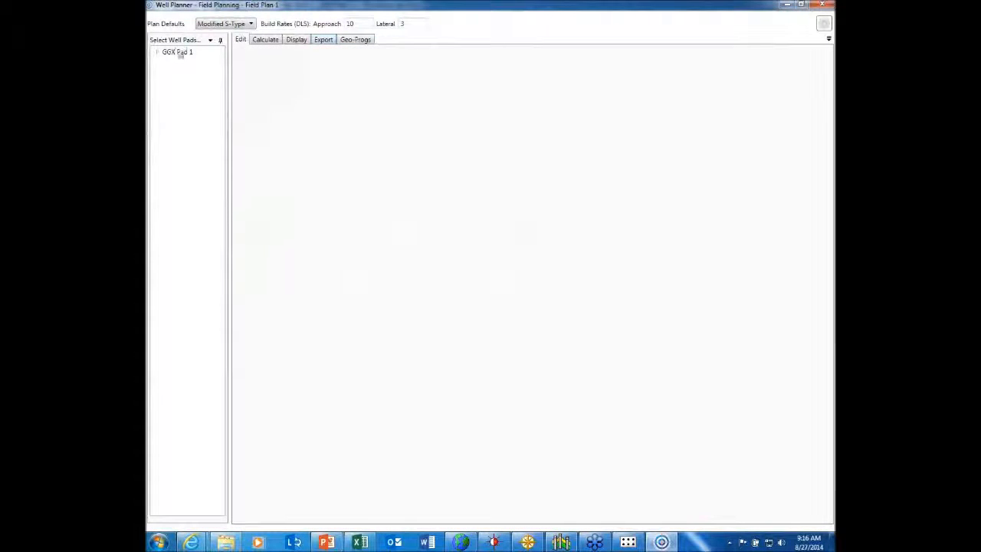
double_click(175, 53)
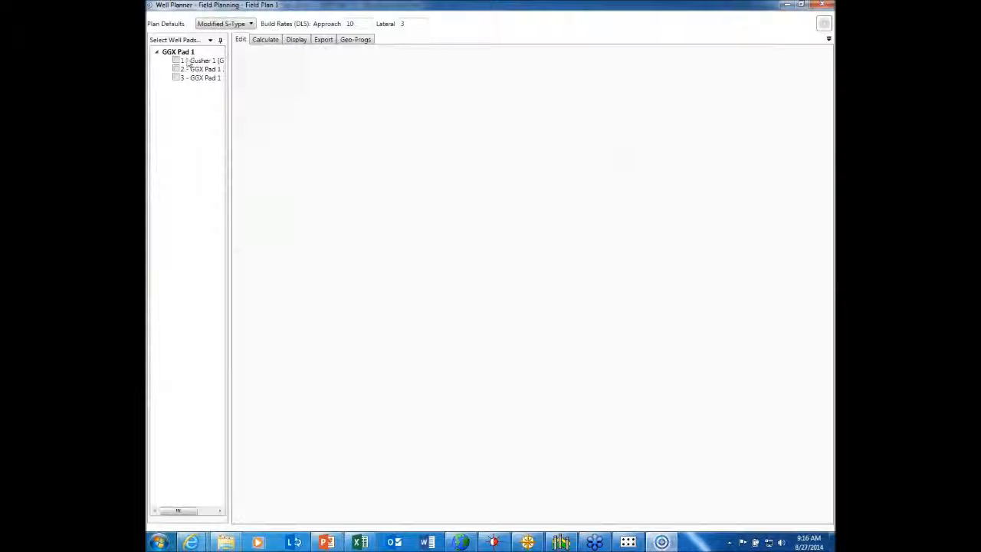
left_click(199, 61)
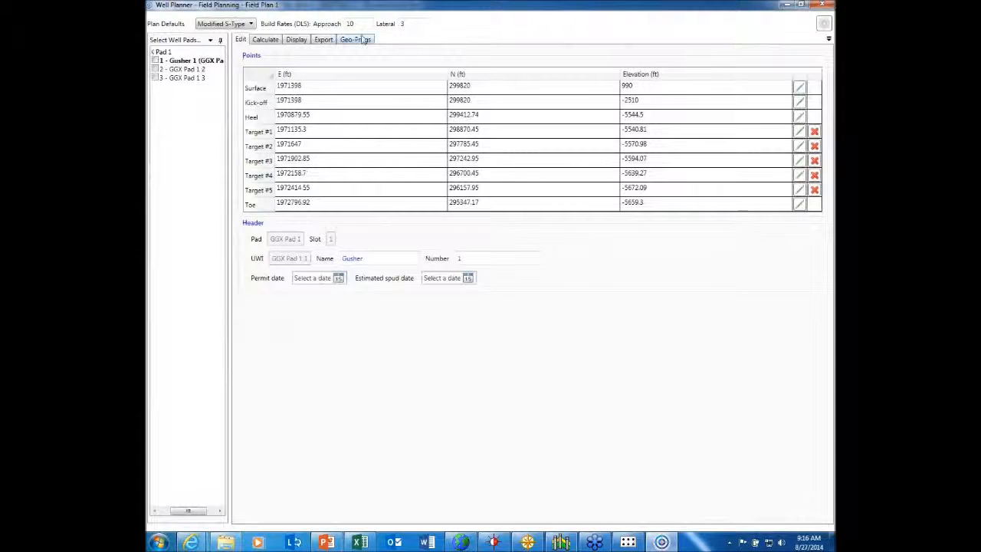
- Show the geological prognosis for Gusher 1 and fit the Well Targets columns to their contents
left_click(357, 40)
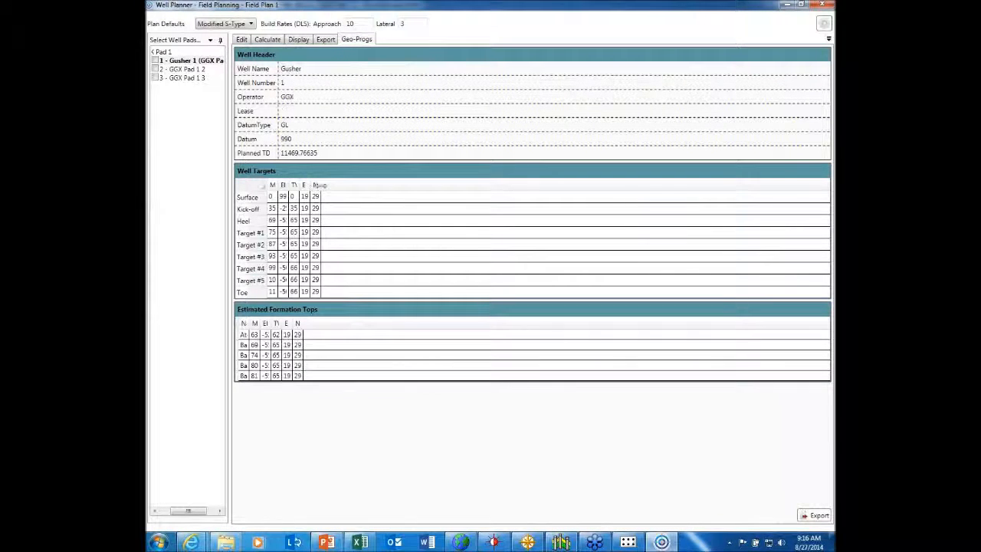
double_click(278, 187)
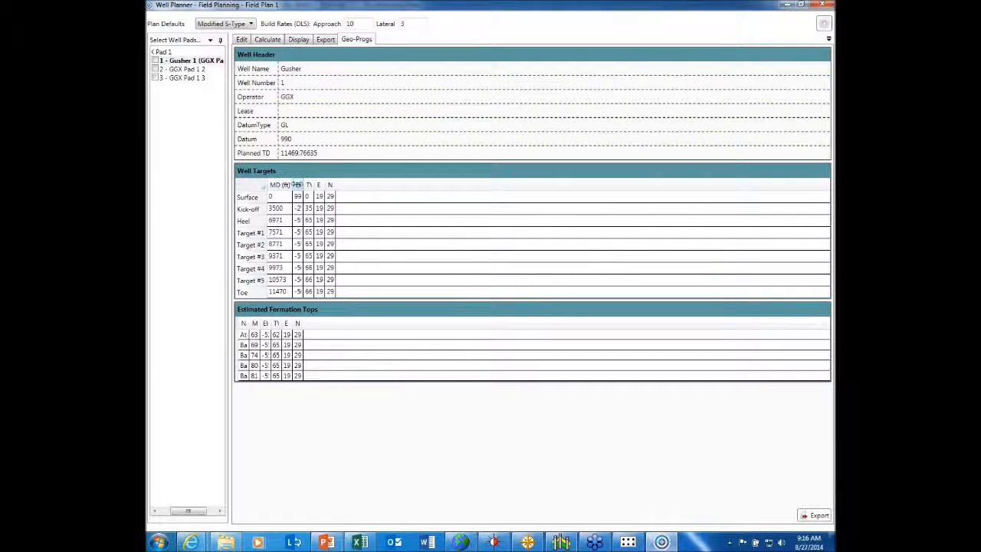
double_click(303, 186)
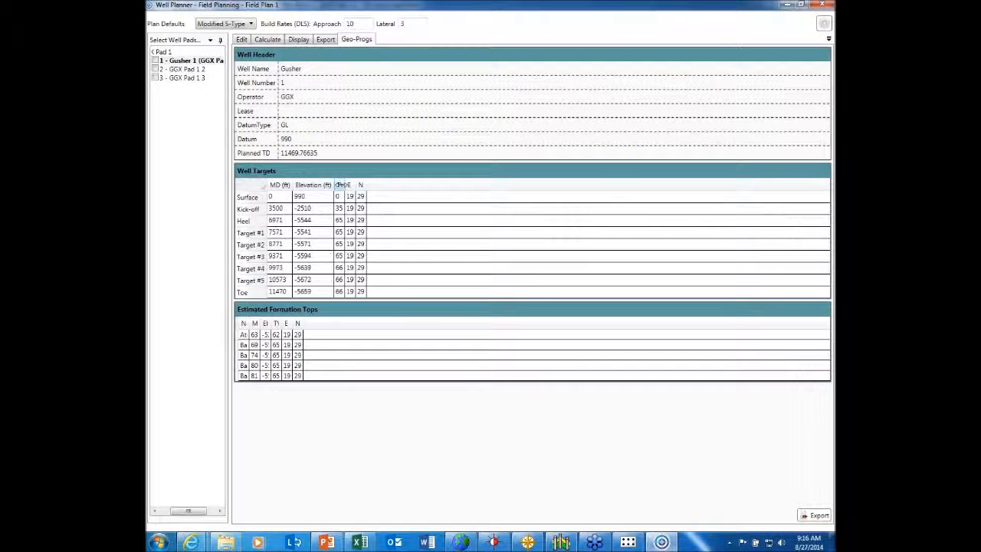
double_click(345, 187)
double_click(372, 186)
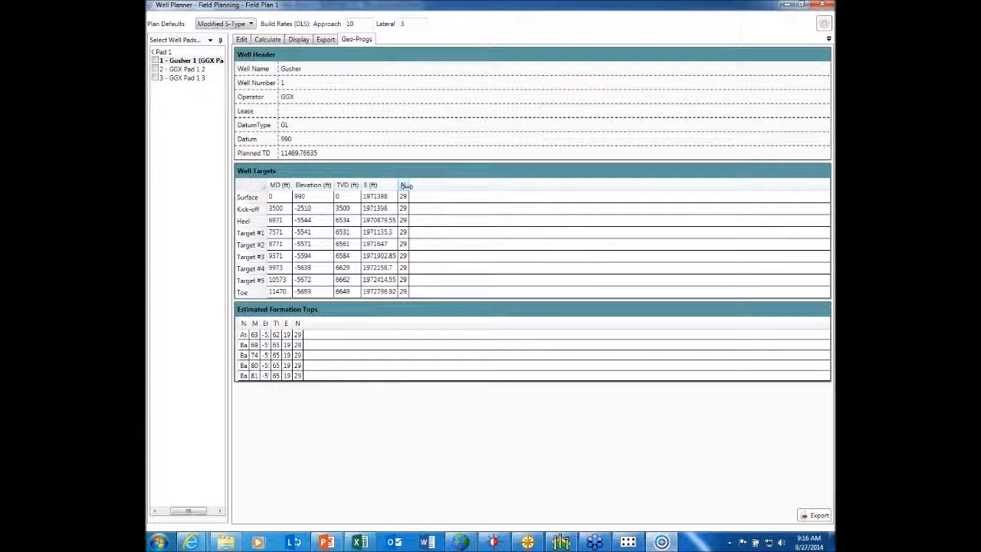
double_click(407, 186)
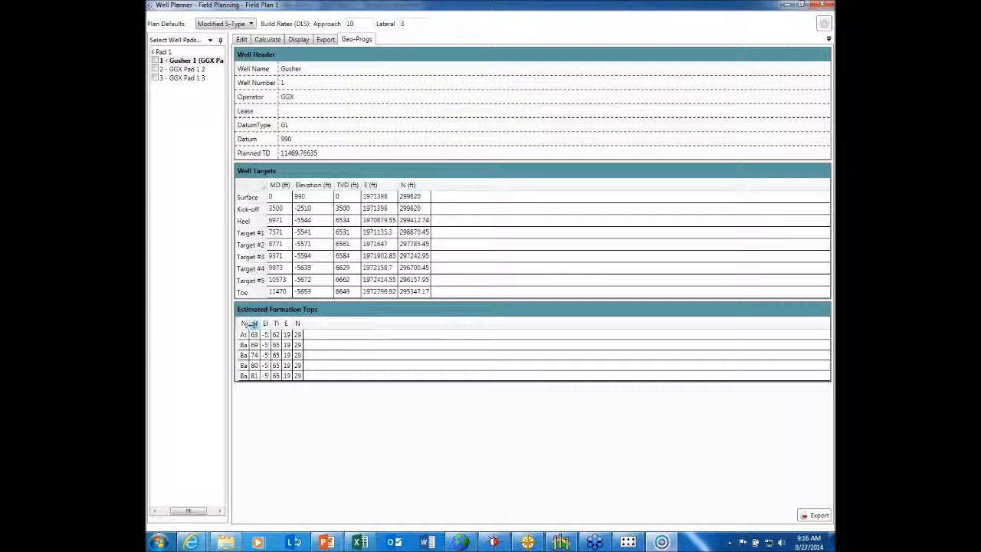
- Fit the Estimated Formation Tops columns to their contents and select the Atoka Smooth Horizon Depth Structure Map row
double_click(250, 322)
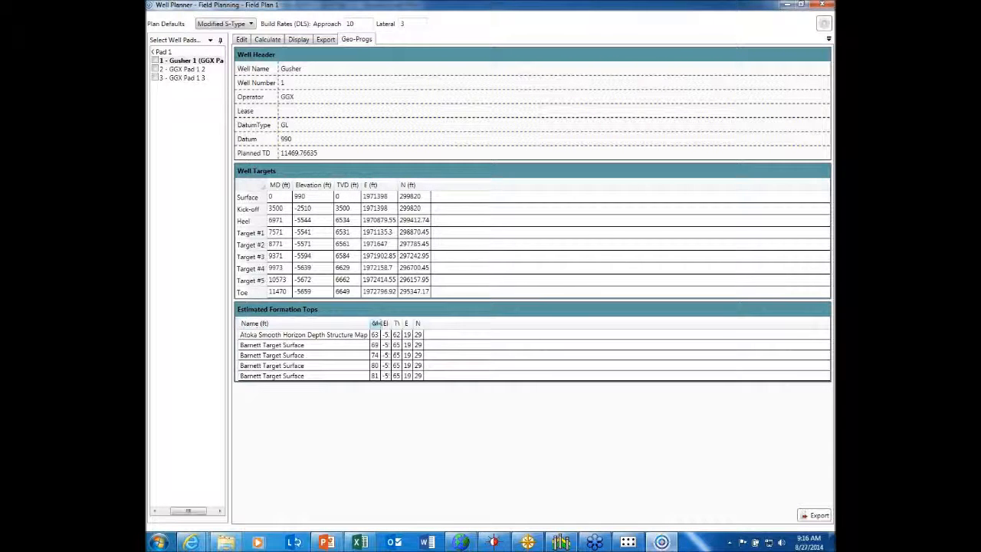
double_click(377, 323)
double_click(406, 323)
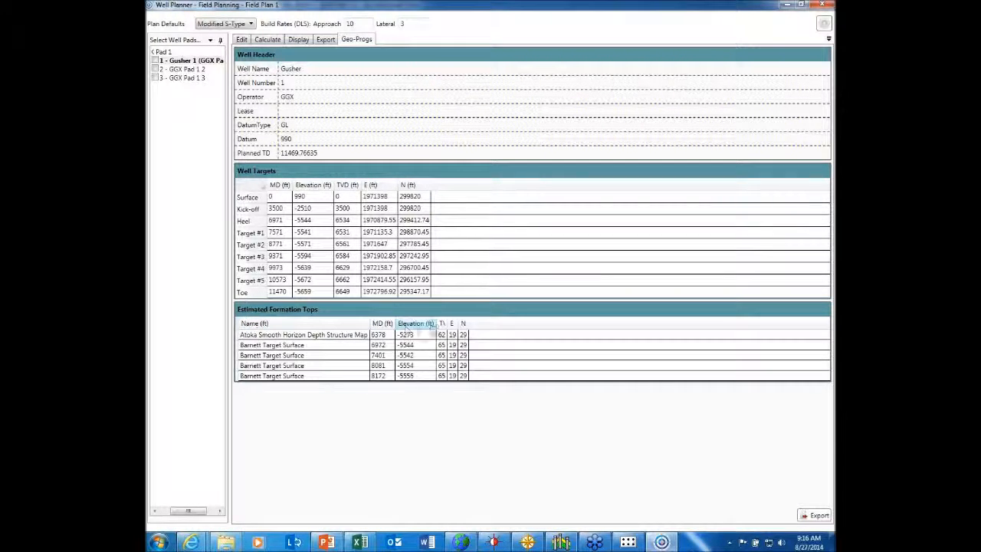
double_click(449, 323)
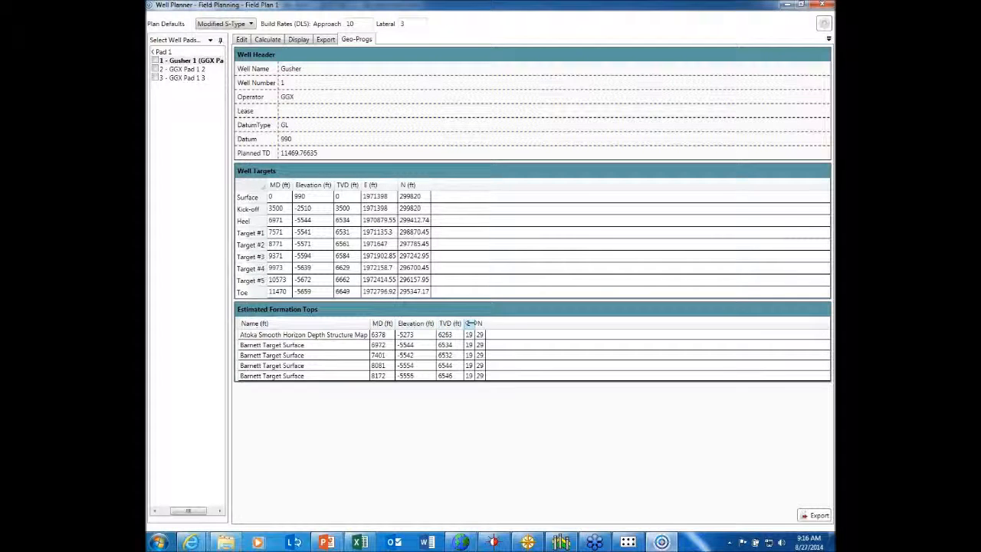
double_click(471, 323)
double_click(509, 324)
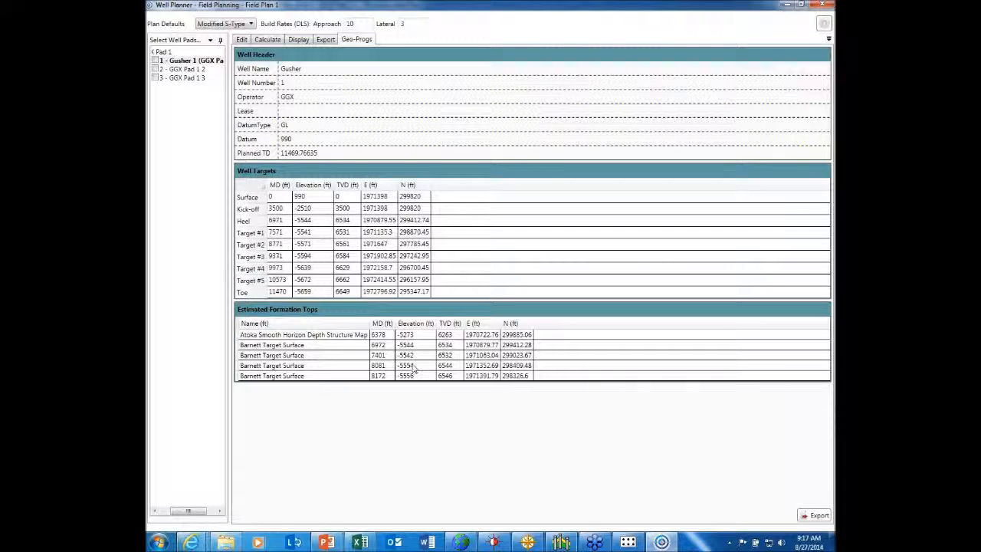
left_click(259, 336)
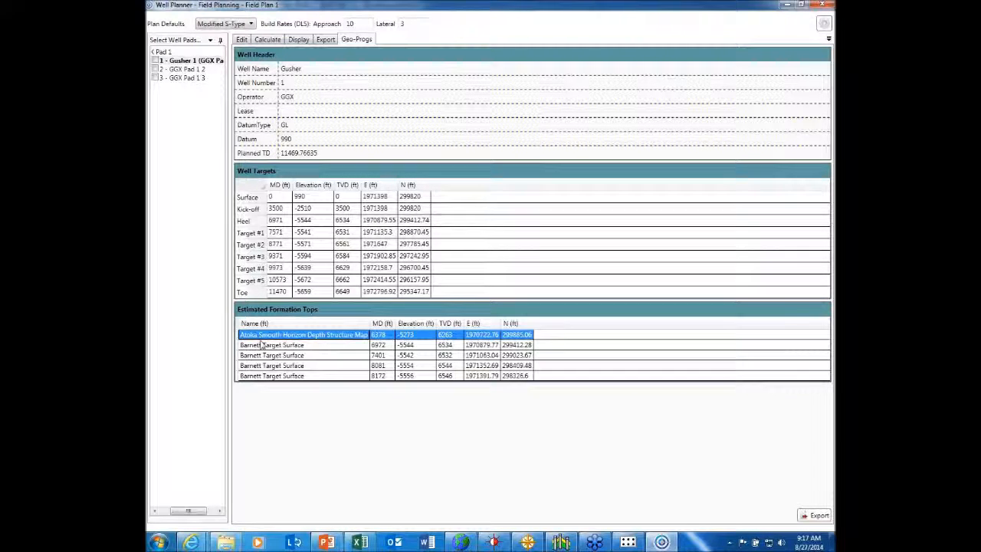
- Select the second Barnett Target Surface row among the estimated formation tops, and switch to the GGX Pad 1 1.xlsx workbook in Excel
left_click(261, 345)
left_click(270, 356)
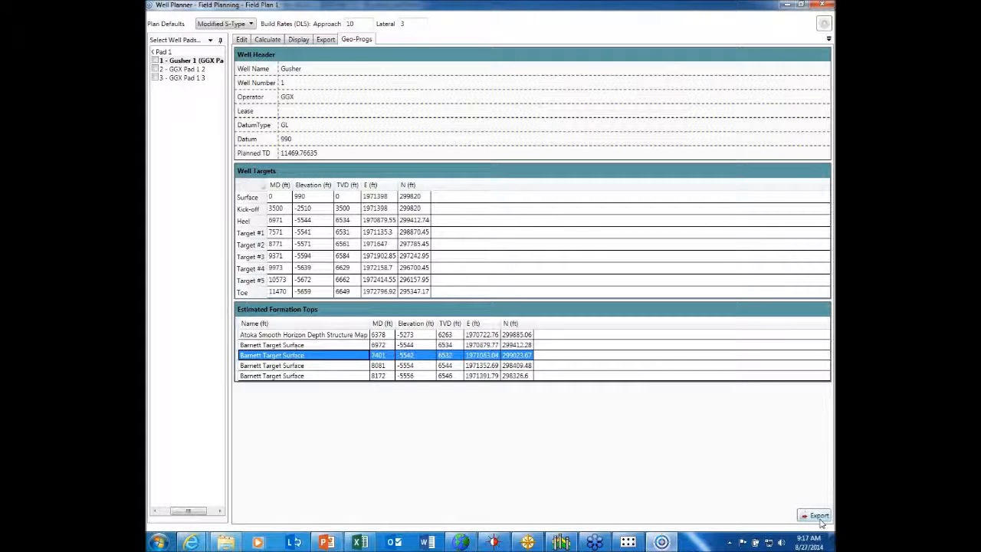
left_click(361, 543)
left_click(317, 471)
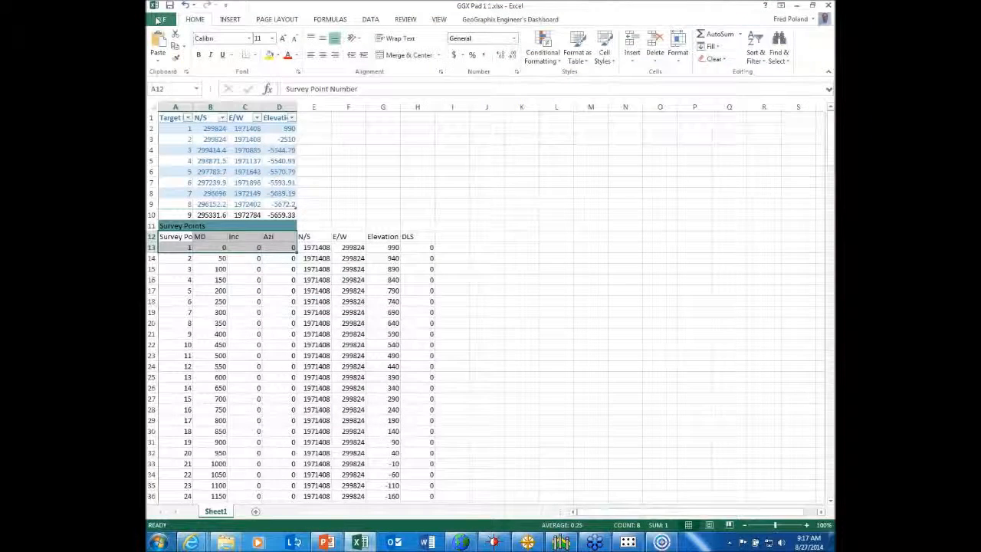
- Open the recent workbook GGX Pad 1 1 prognosis.xlsx and select its Well Targets and Formation Tops headings to review the exported prognosis
left_click(160, 19)
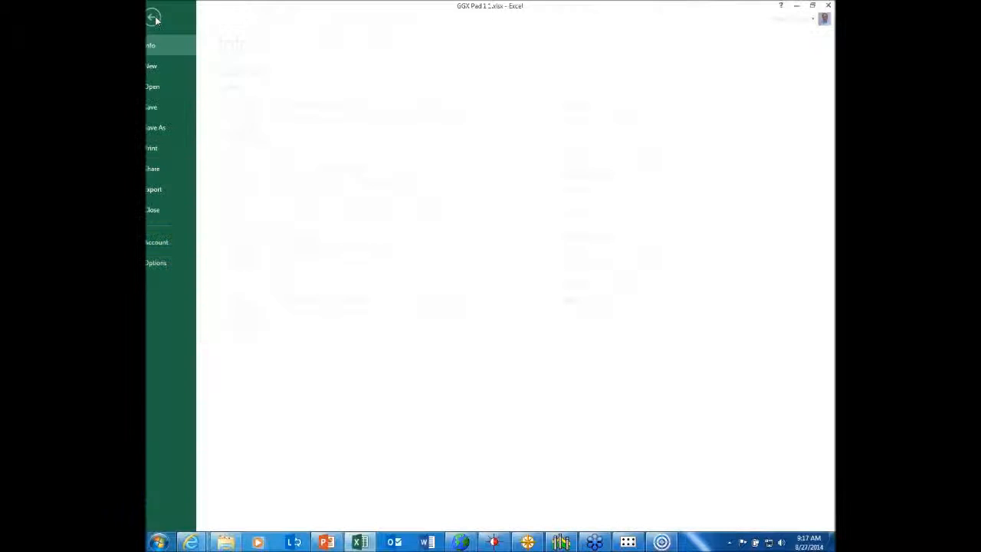
left_click(164, 86)
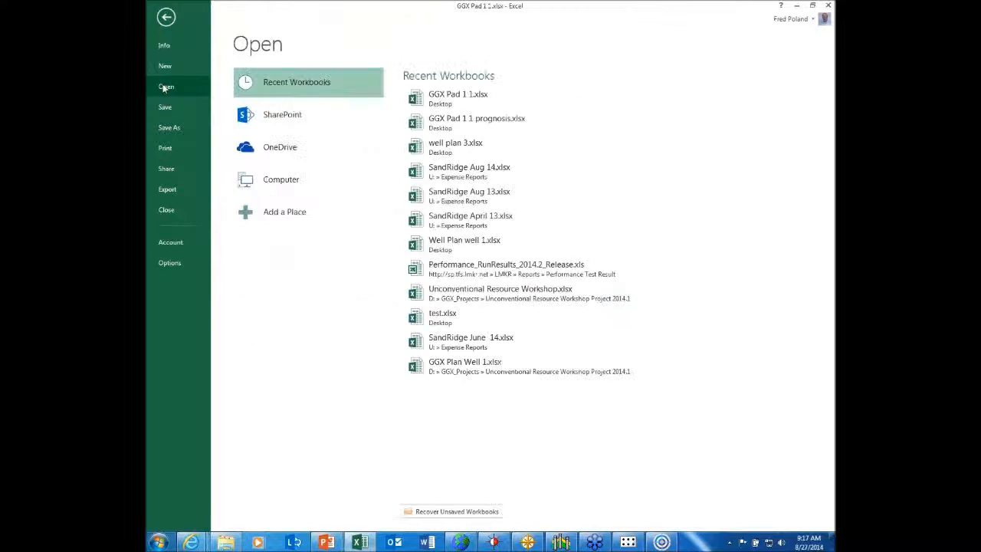
left_click(453, 122)
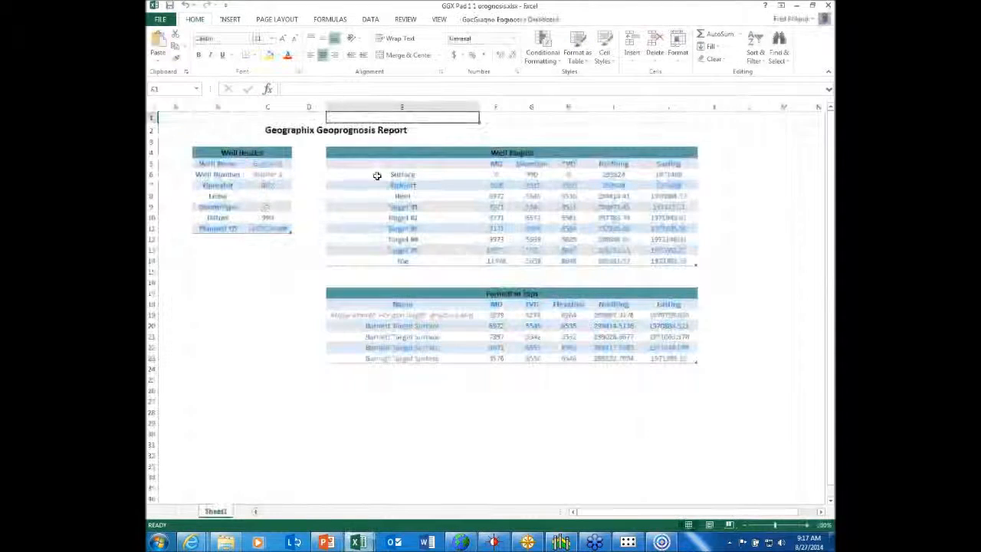
left_click(499, 153)
left_click(460, 293)
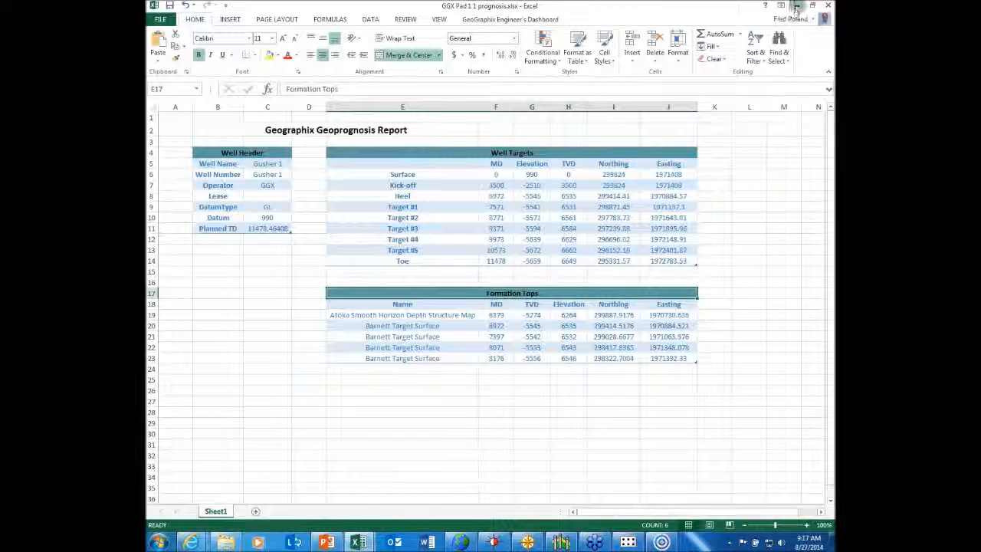
- Minimize both Excel workbooks, Well Planner and FieldPlanner to return to the GeoAtlas map
left_click(797, 6)
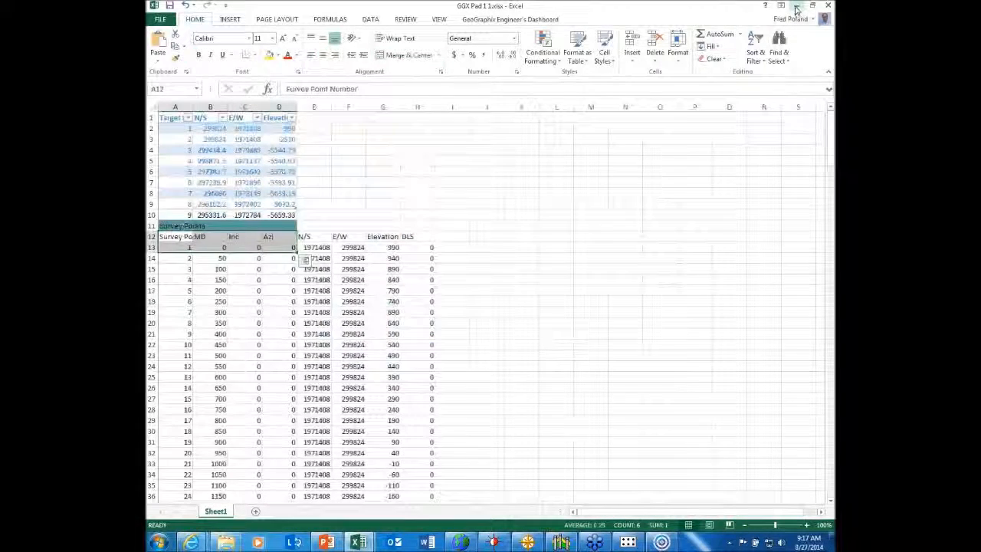
left_click(797, 7)
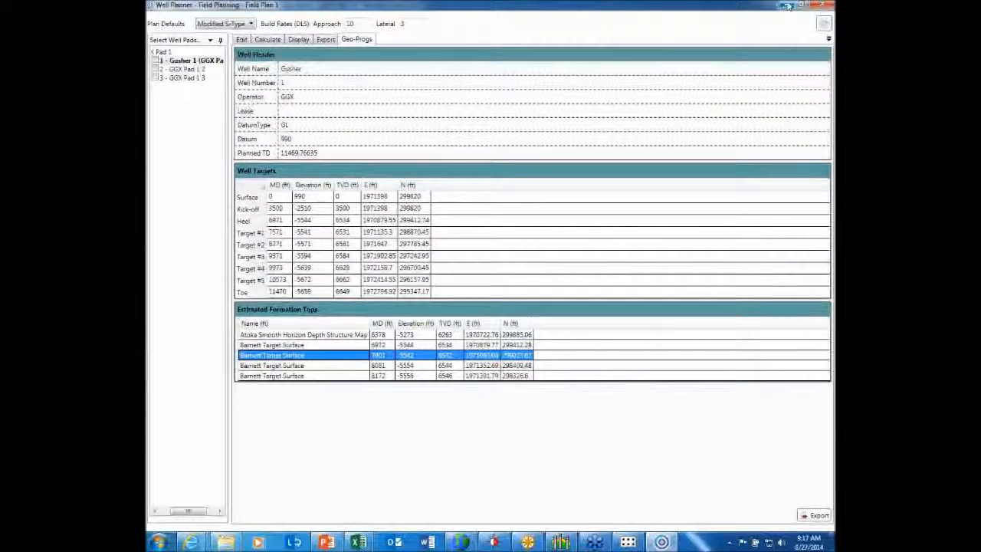
left_click(788, 6)
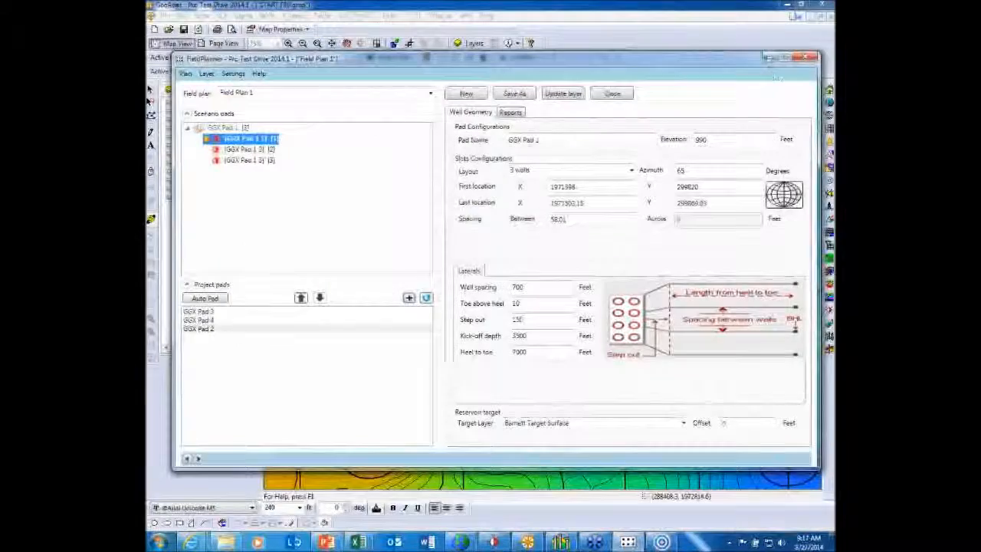
left_click(787, 6)
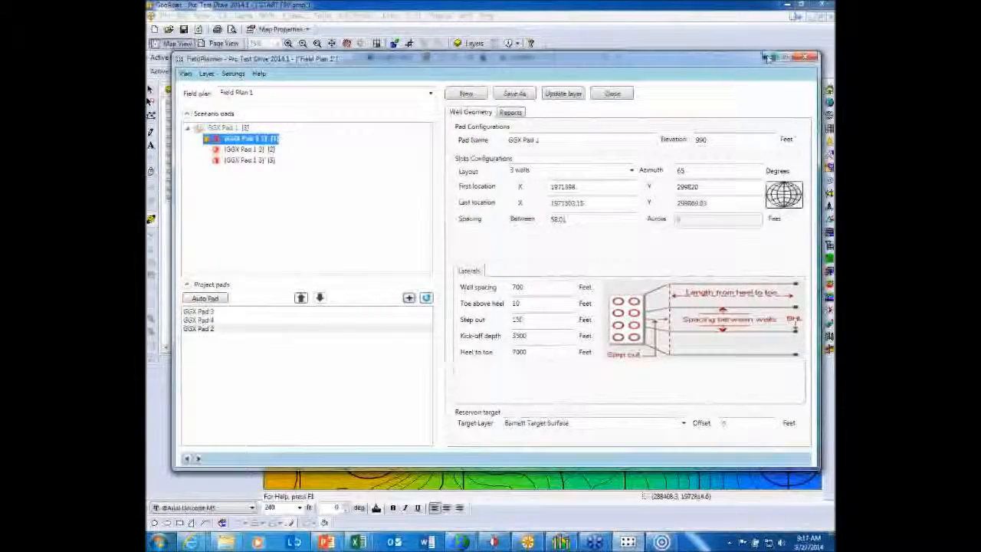
left_click(769, 58)
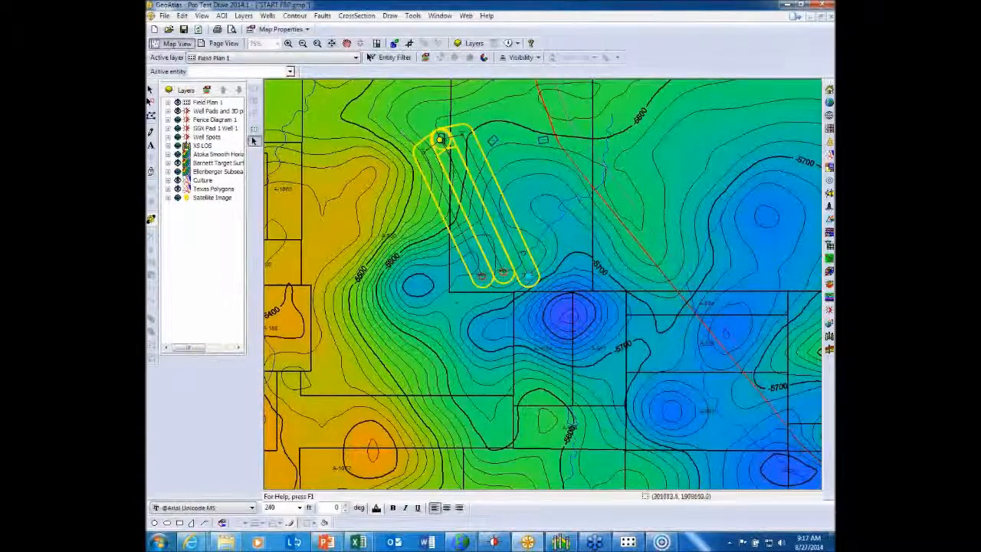
- Fit the whole map in view and make Well Pads and 3D probes the active layer, minimizing FieldPlanner again
left_click(332, 44)
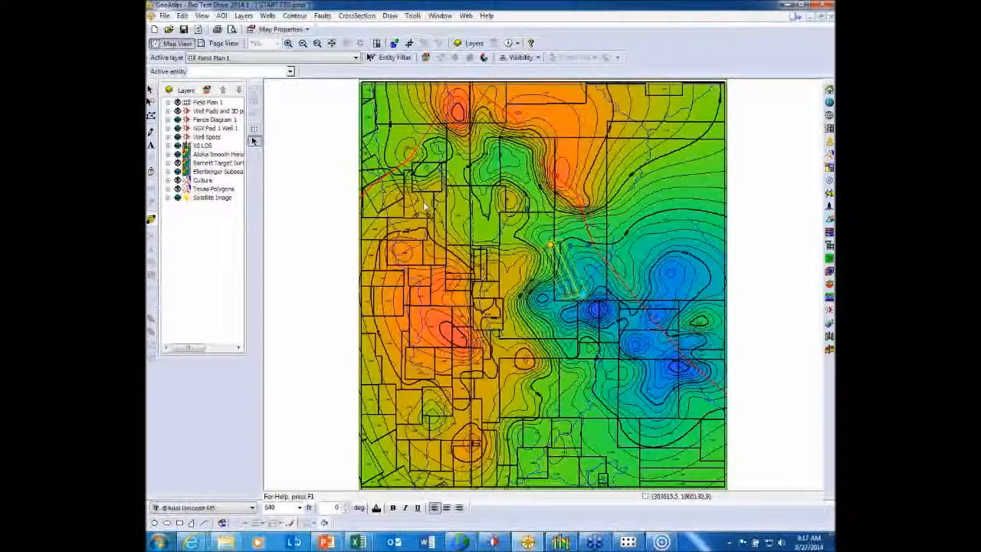
left_click(330, 59)
left_click(251, 78)
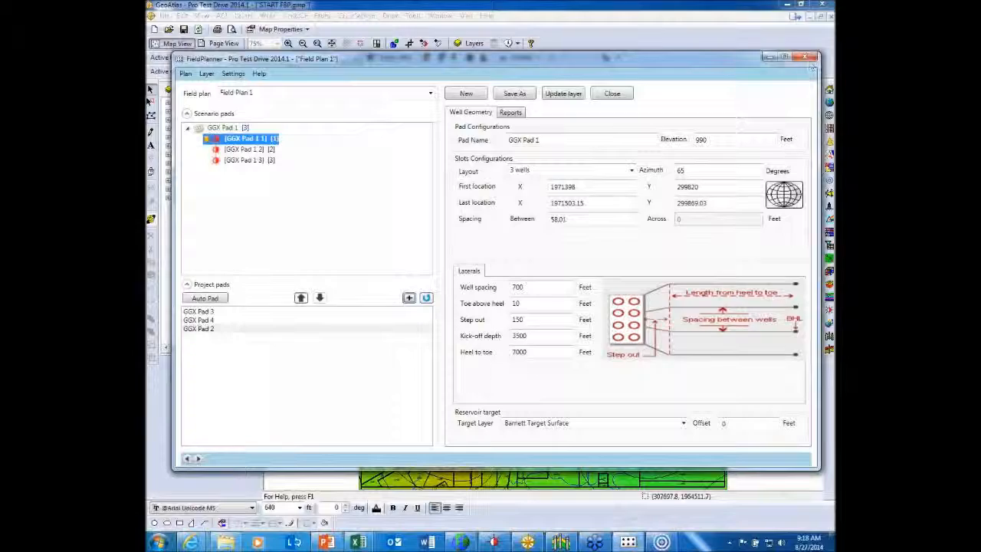
left_click(771, 58)
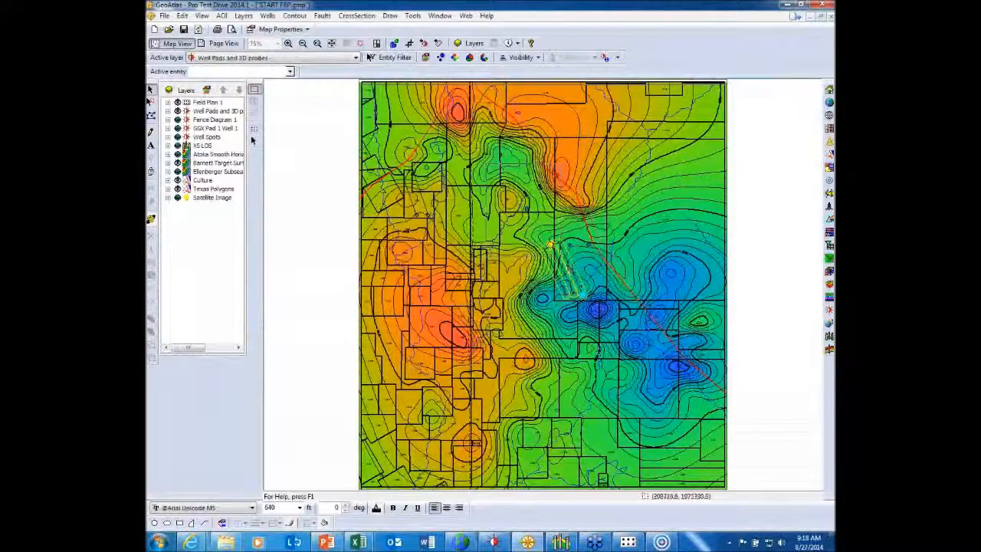
- Outline a rectangular 3D probe around the GGX Pad 1 wells and open it in Pro 3D under the probe name Map 1
left_click_drag(568, 266, 699, 417)
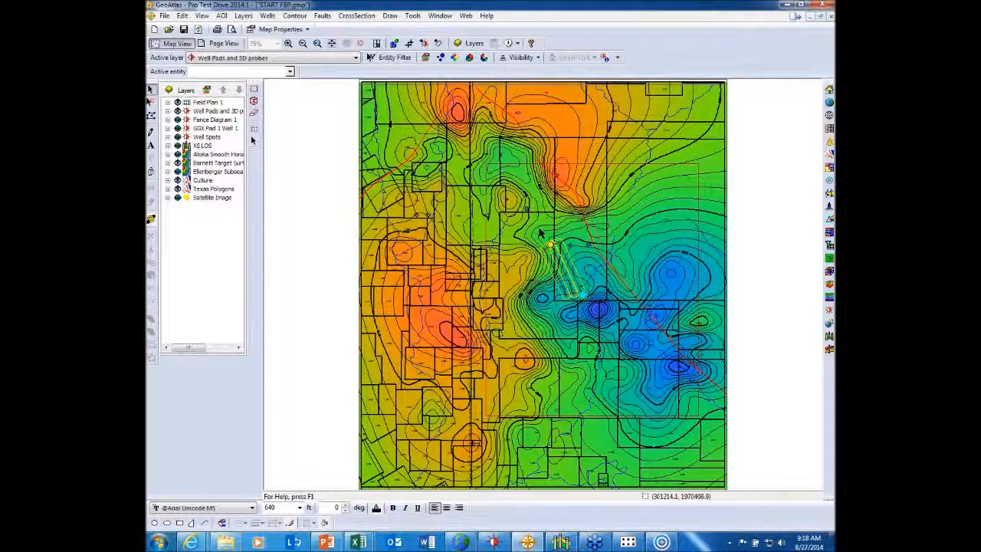
left_click(201, 121)
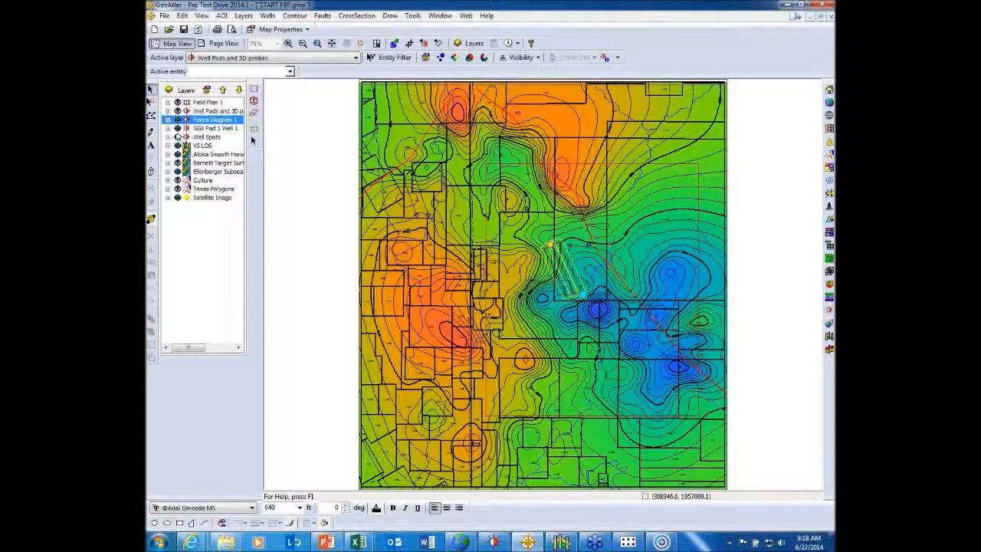
left_click(204, 128)
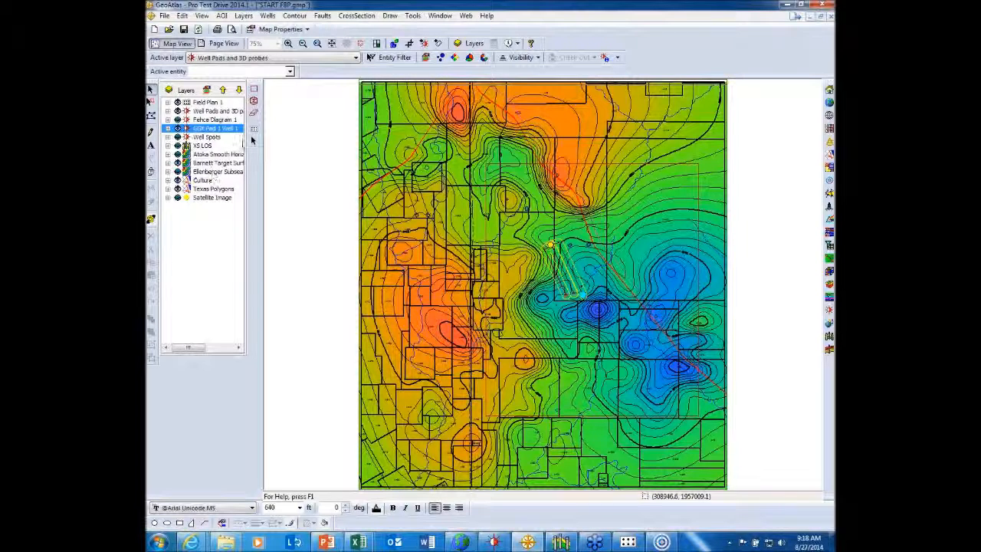
left_click(255, 102)
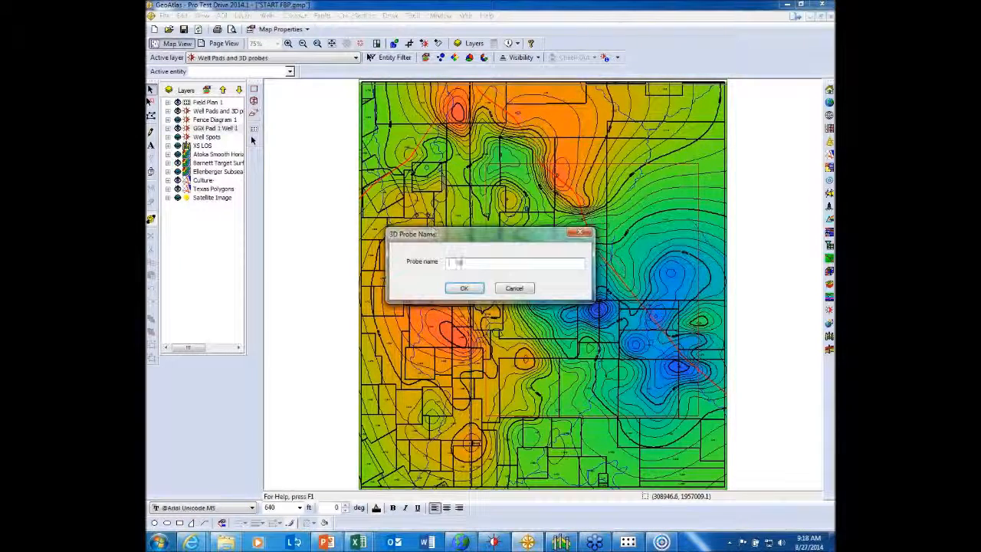
type("Map 1")
left_click(477, 289)
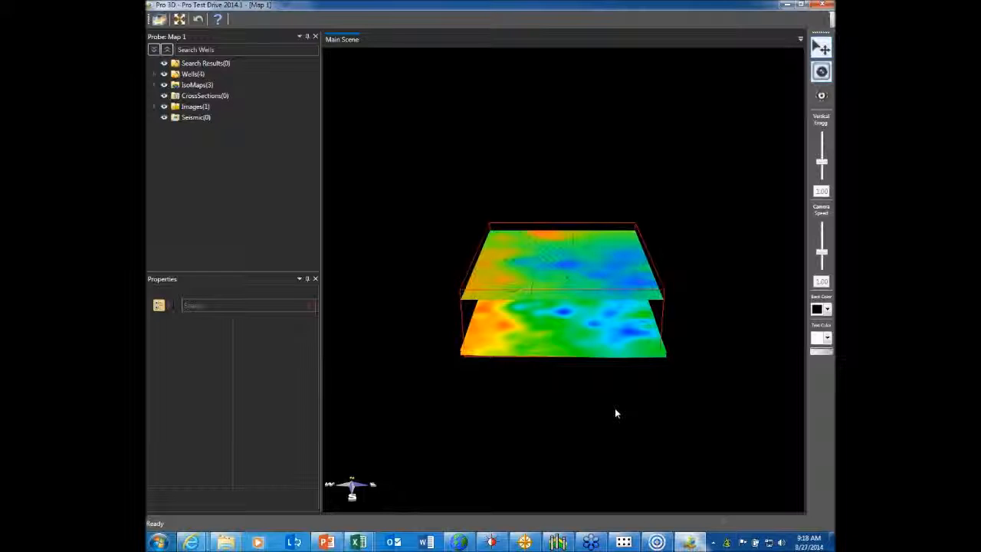
- Select the GeoAtlas Map Layer image in the 3D scene and raise its elevation to 991
scroll(600, 415, "up", 3)
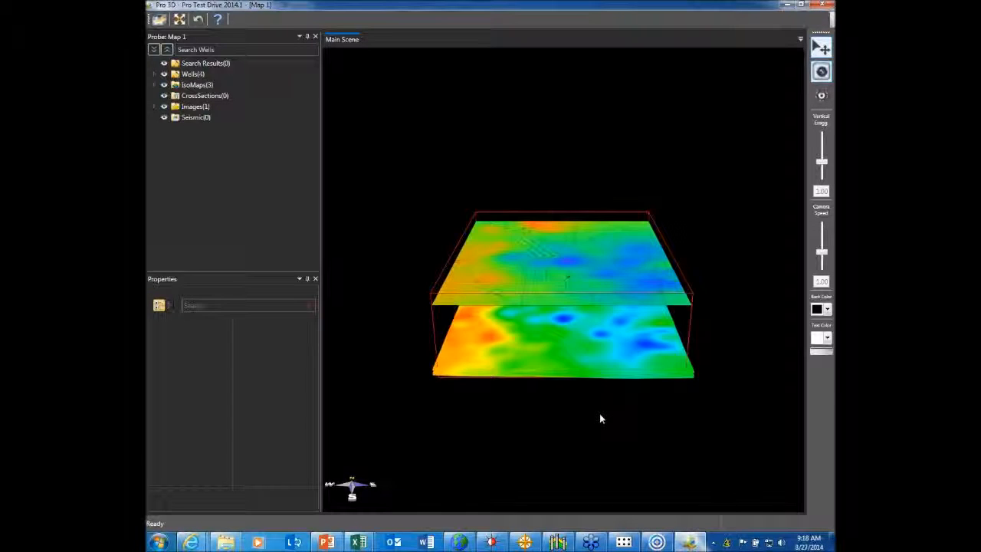
scroll(600, 417, "up", 3)
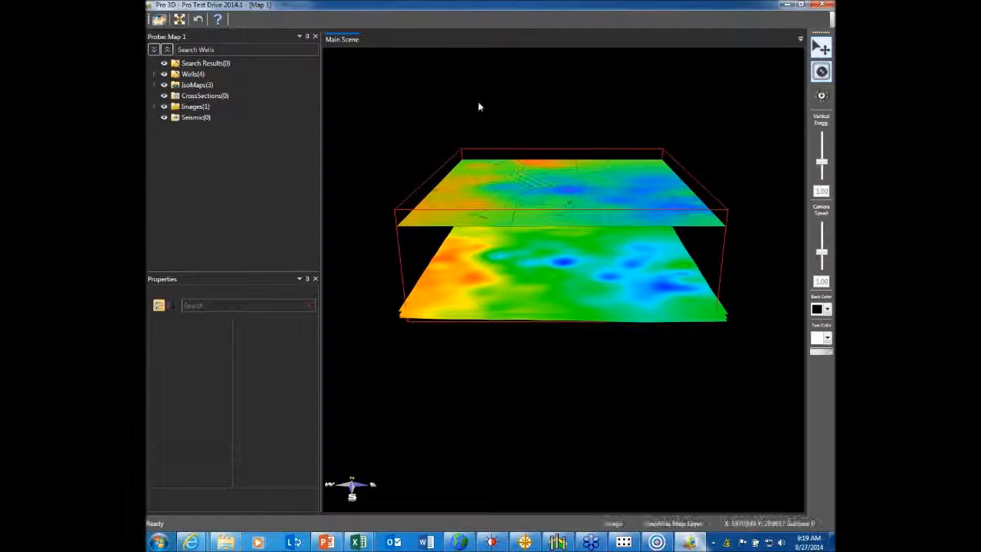
left_click(496, 187)
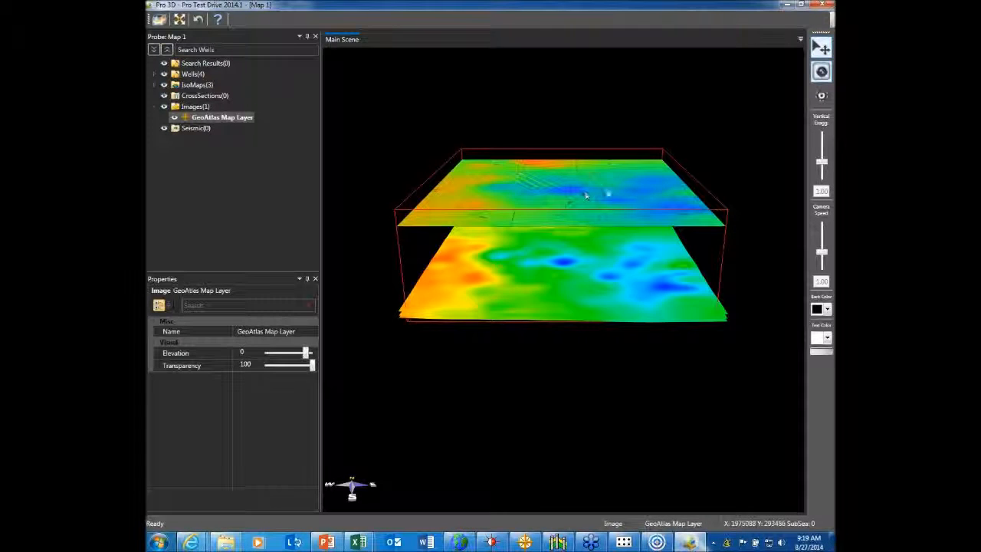
left_click_drag(310, 358, 328, 358)
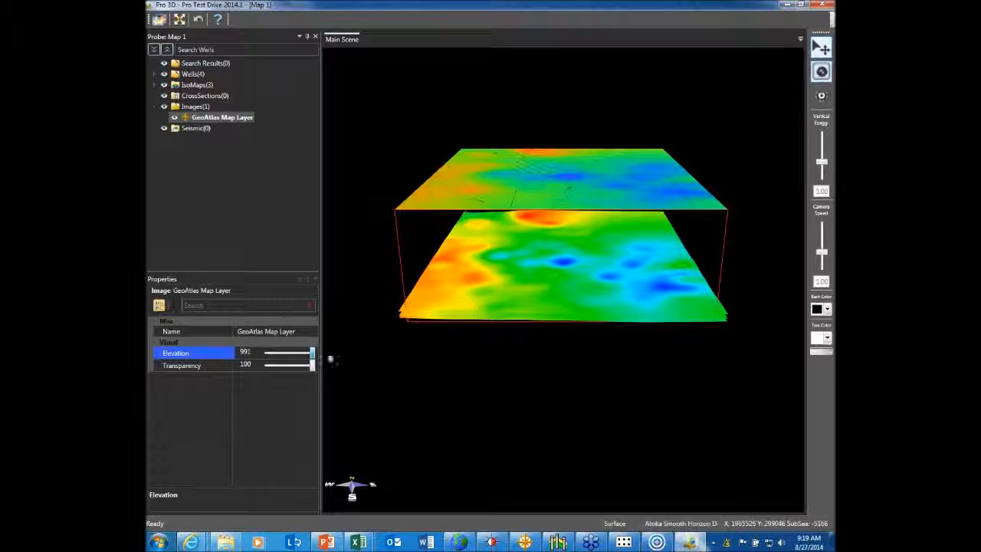
- Glance at the GeoAtlas map, return to Pro 3D and set the scene's vertical exaggeration to 3.06
left_click(525, 543)
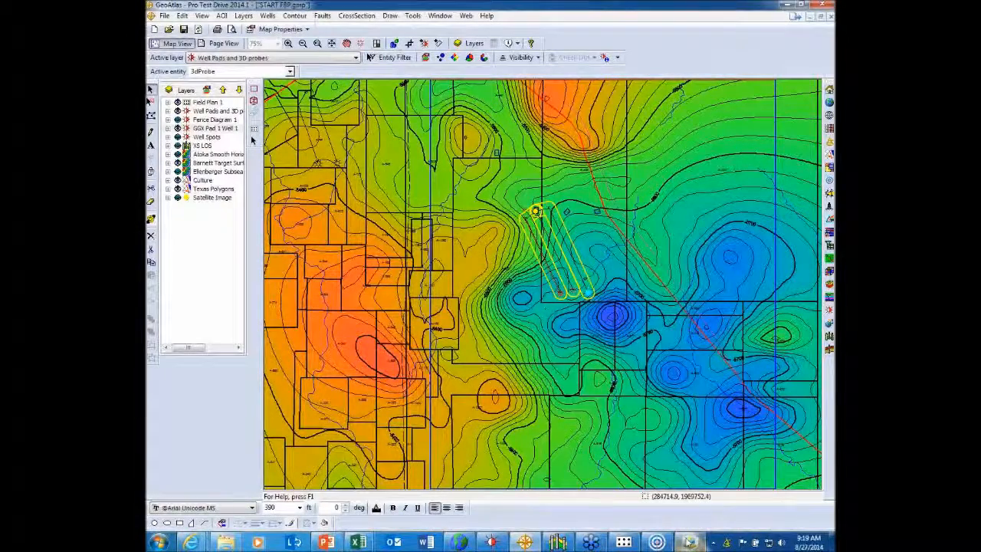
left_click(689, 543)
key("Up")
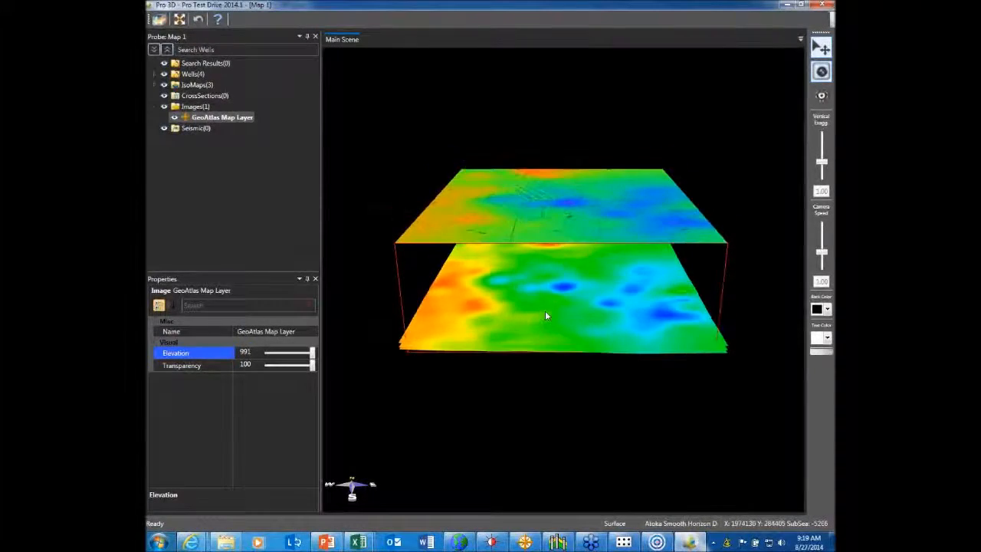
key("Down")
key("Up")
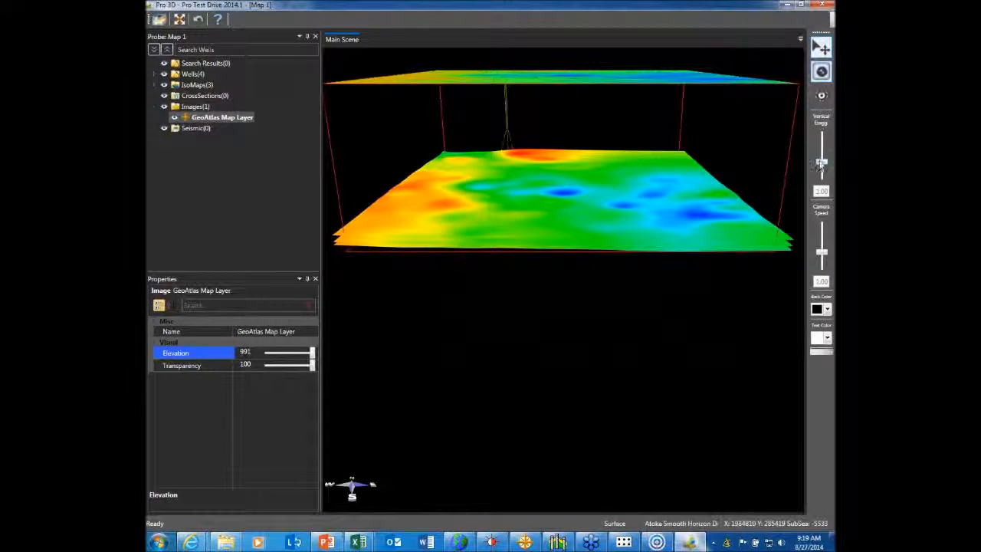
left_click_drag(821, 163, 821, 154)
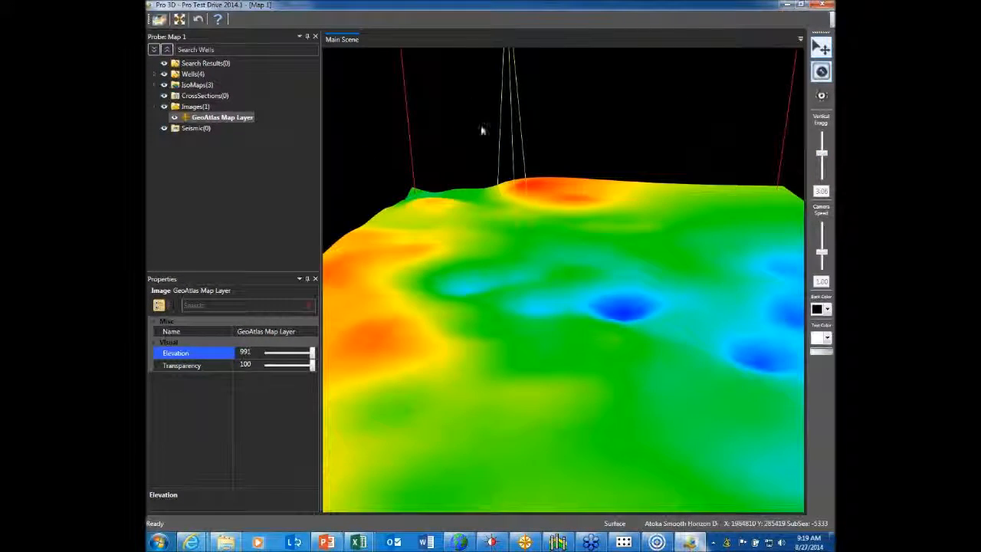
- Hide the Atoka Smooth Horizon Depth Structure Map and set the Barnett Target Surface's color palette to EarthTones1
left_click(498, 310)
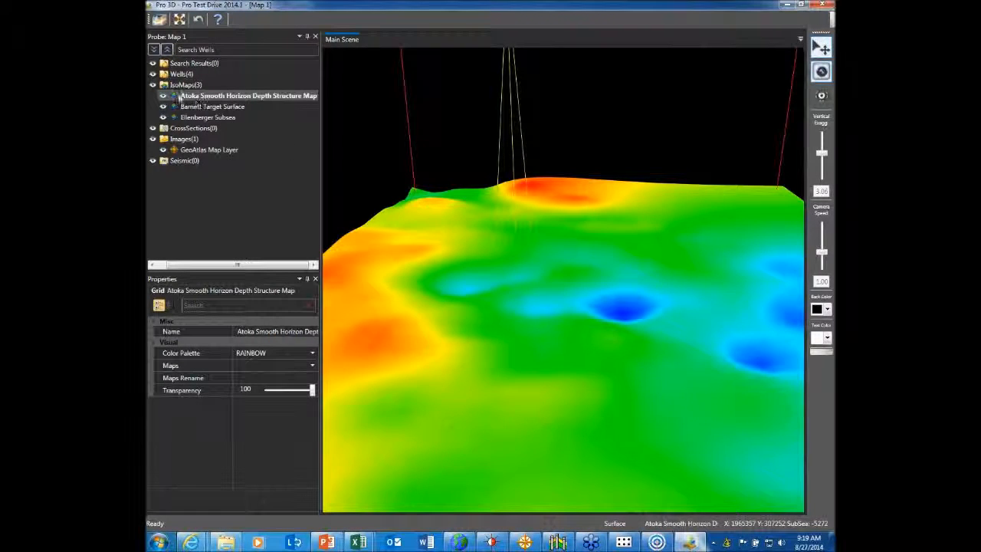
left_click(178, 100)
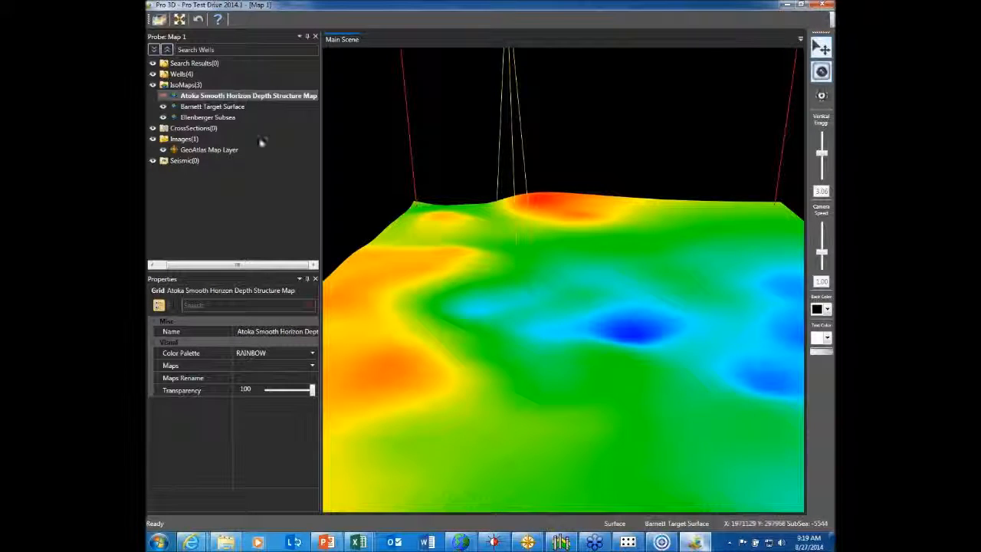
left_click(208, 108)
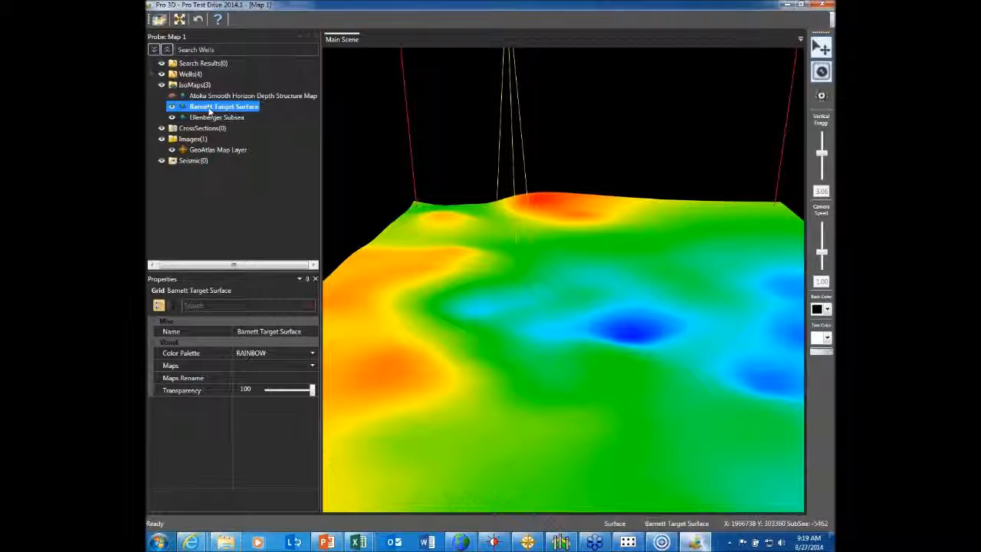
left_click(289, 354)
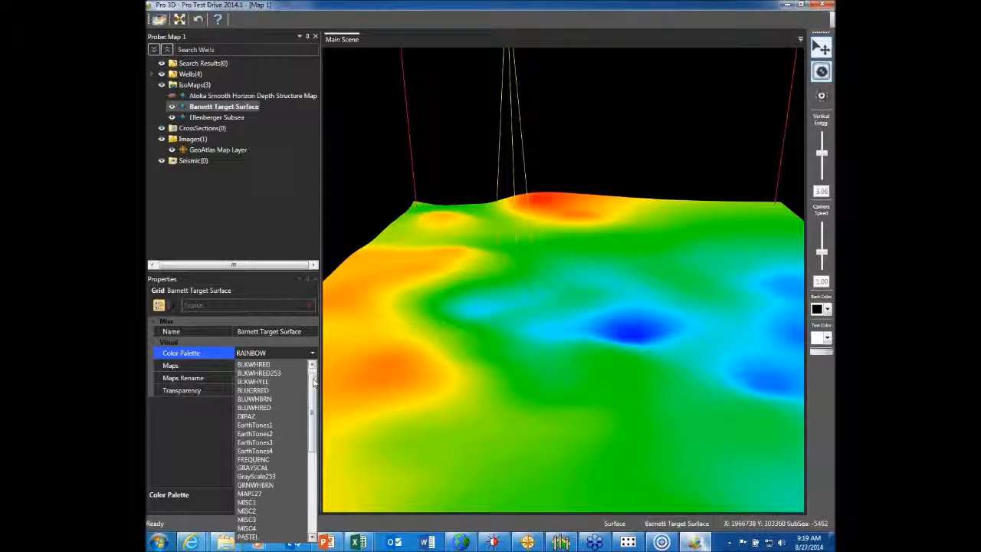
left_click(254, 425)
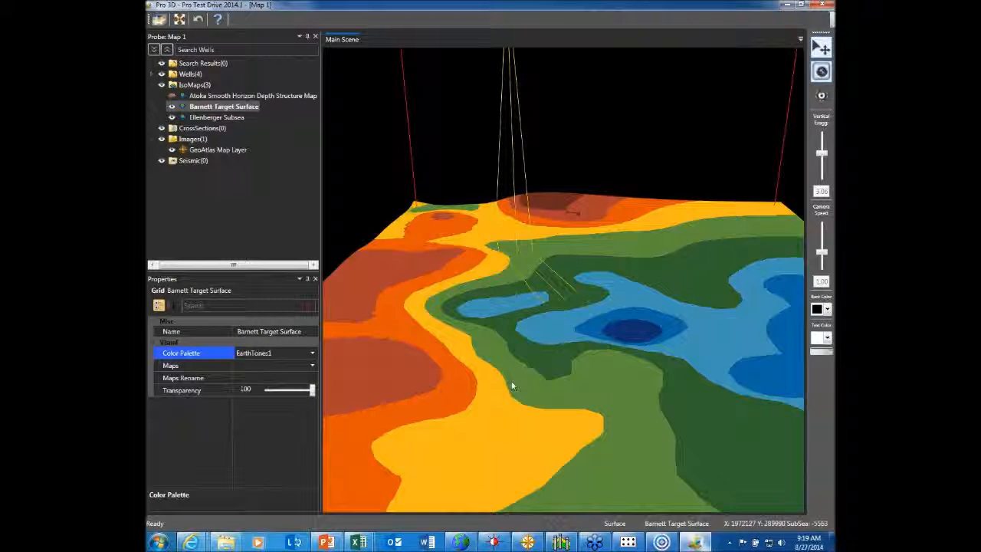
- Inspect the planned laterals close up against the Barnett Target Surface and select the GGX Pad 1 1 wellbore in the scene
key("a")
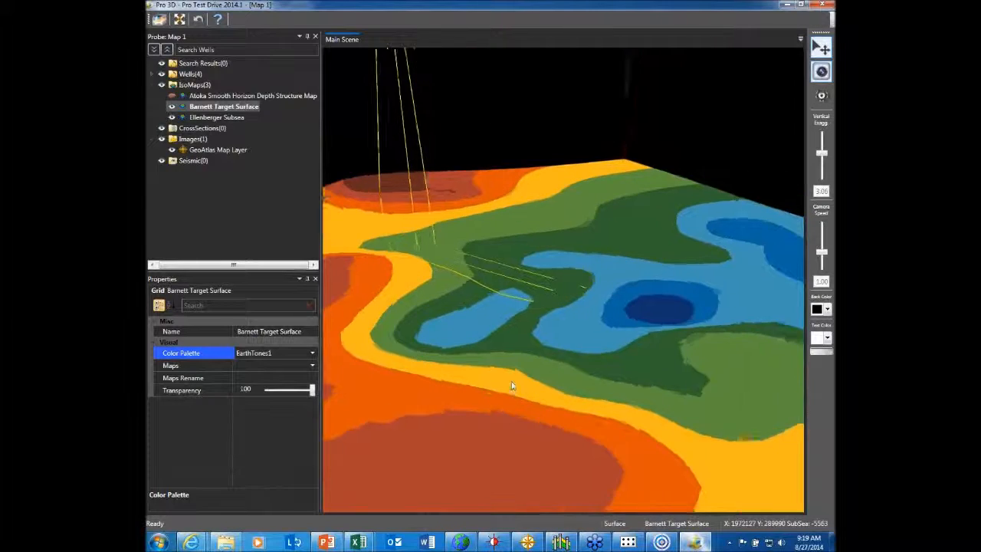
key("a")
key("w")
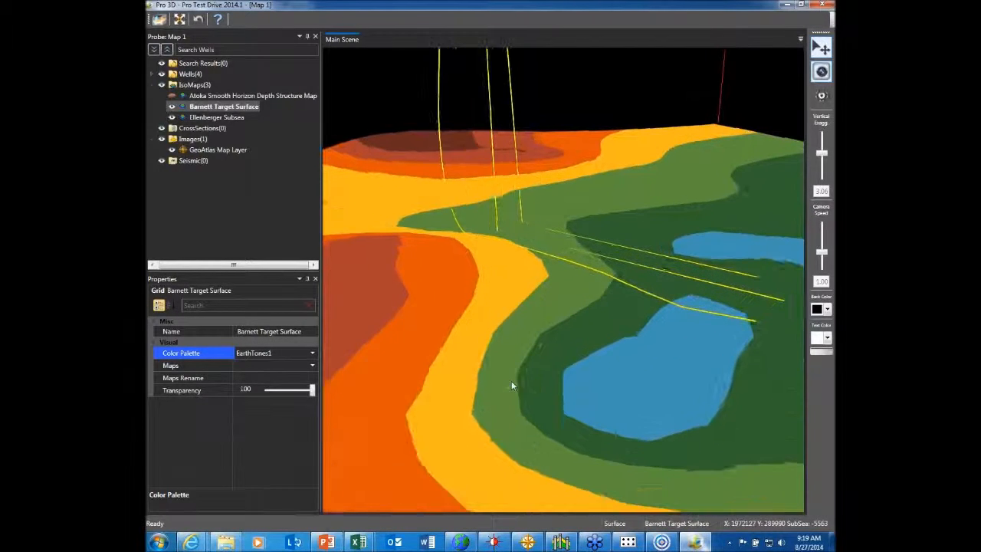
left_click(424, 133)
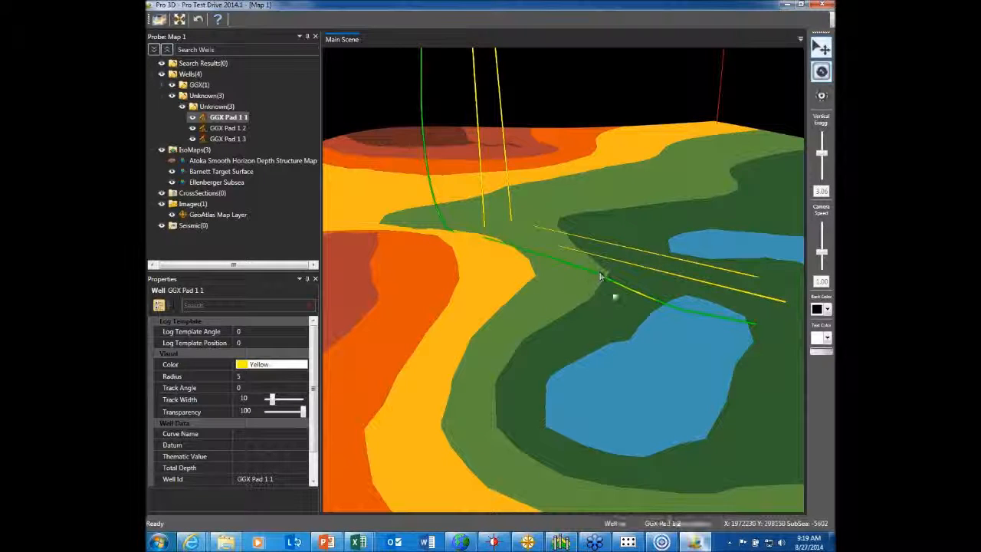
- Set the display radius of the GGX Pad 1 1 wellbore to 20
left_click(235, 379)
type("20")
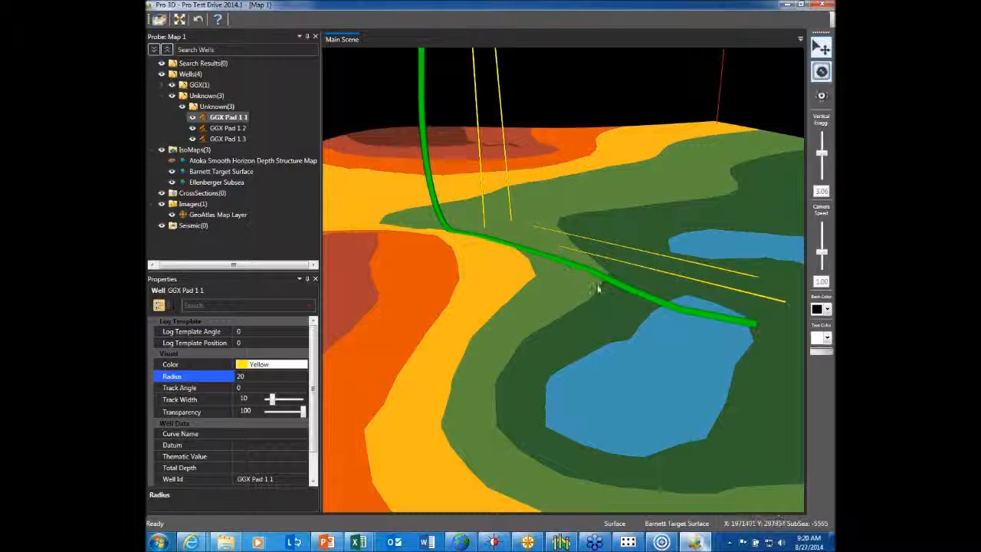
scroll(626, 291, "down", 1)
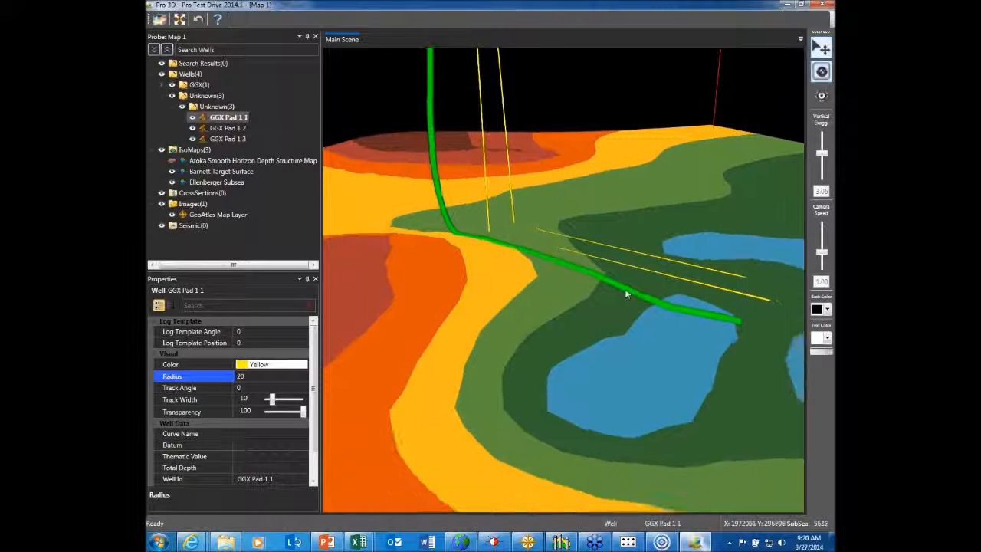
scroll(626, 292, "down", 3)
left_click_drag(627, 291, 550, 237)
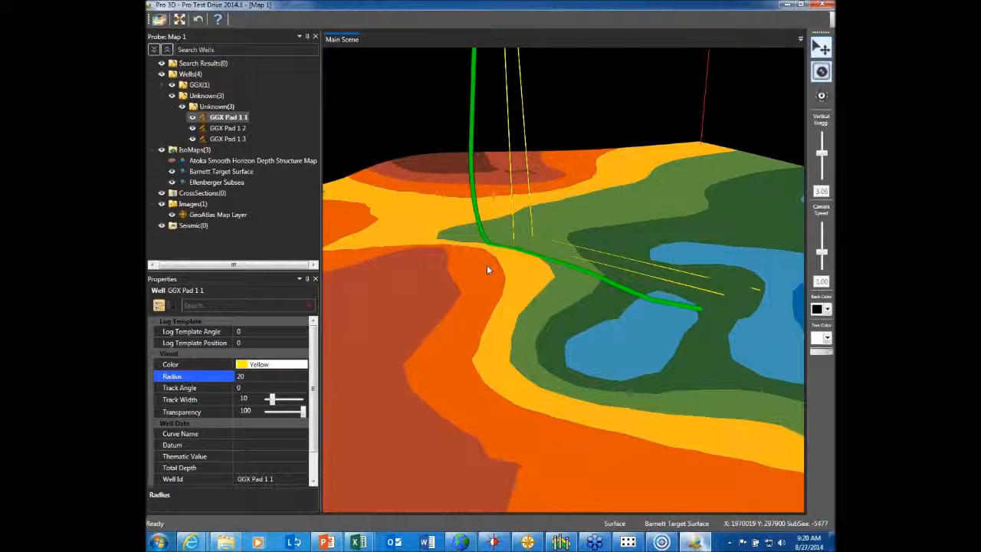
- Display the seismic section along the GGX Pad 1 1 wellbore and inspect it against the Barnett Target Surface
right_click(472, 176)
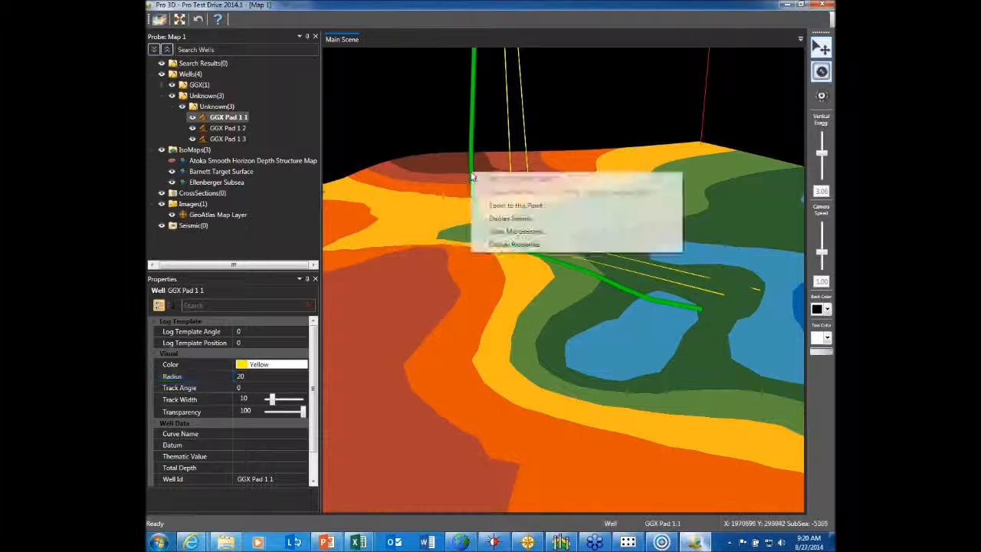
left_click(509, 219)
scroll(565, 225, "up", 2)
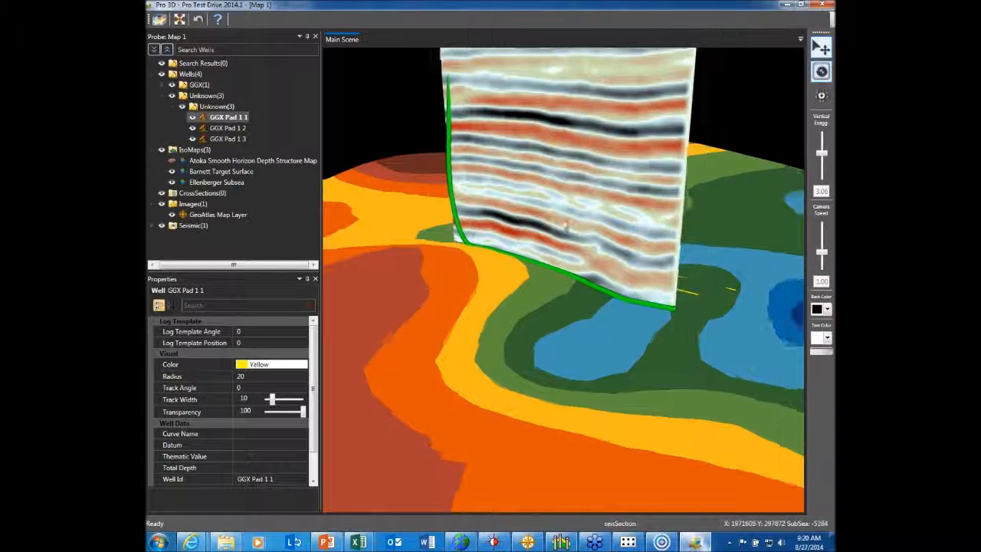
middle_click_drag(566, 224, 565, 224)
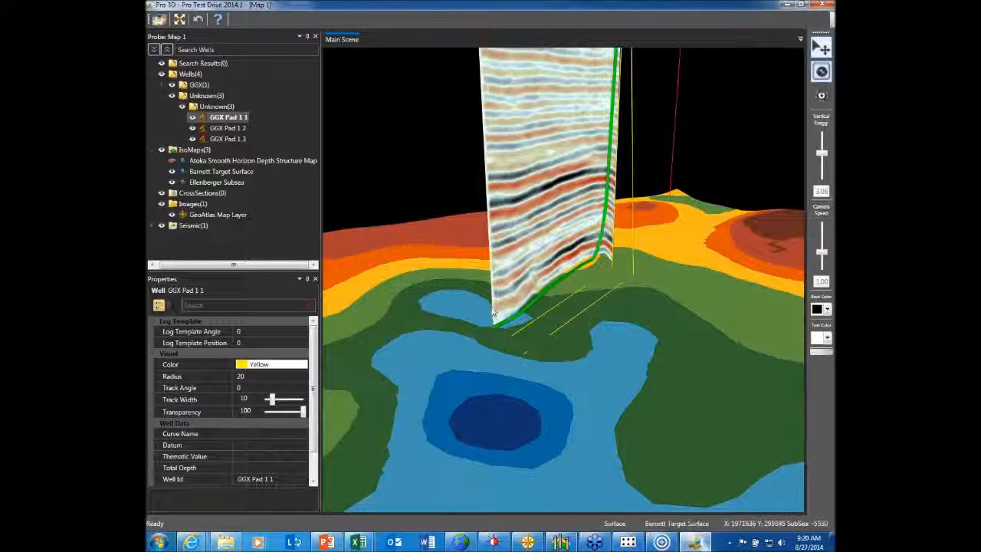
middle_click_drag(494, 314, 464, 307)
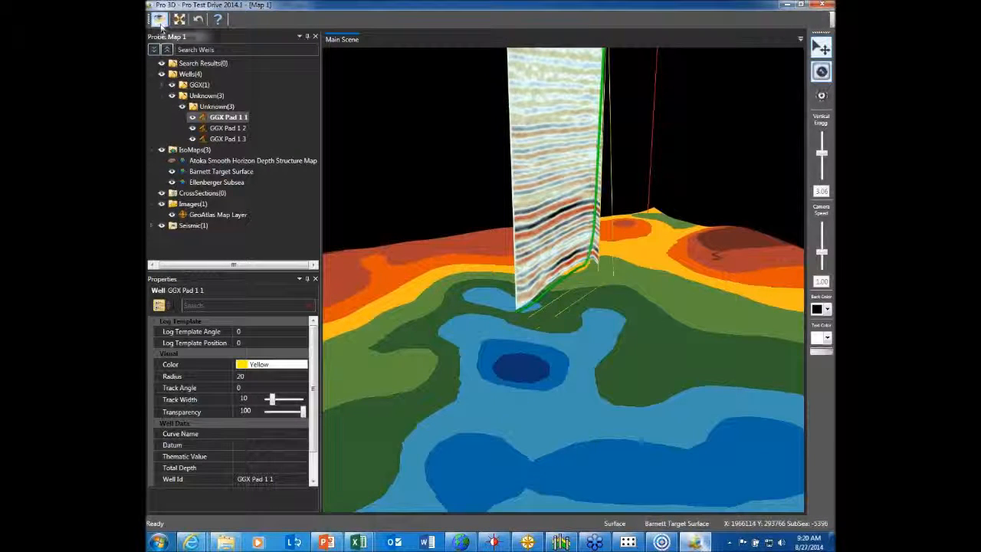
- Add the full seismic crossline 204 and inline 1179 of Lil_Hoss_3d to the 3D scene
left_click(159, 19)
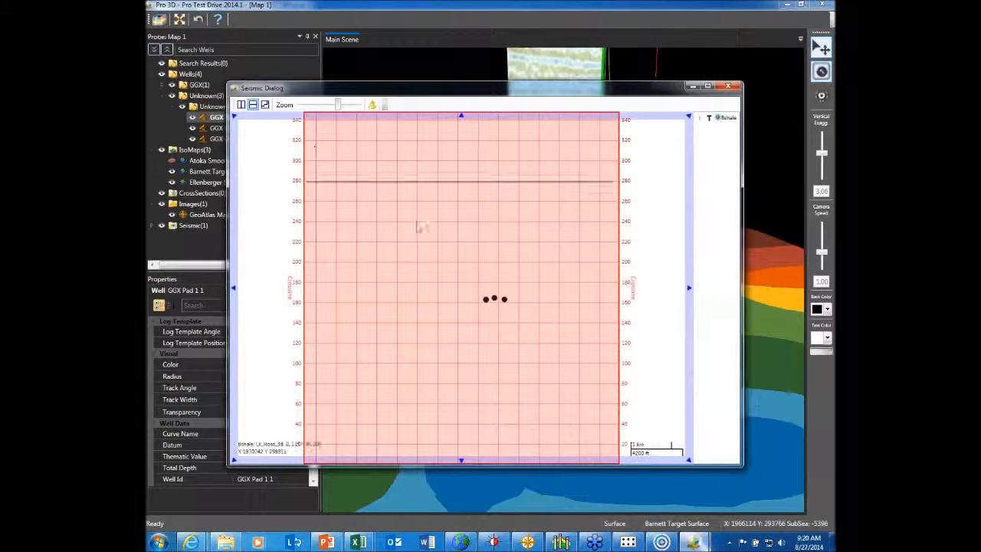
left_click(462, 260)
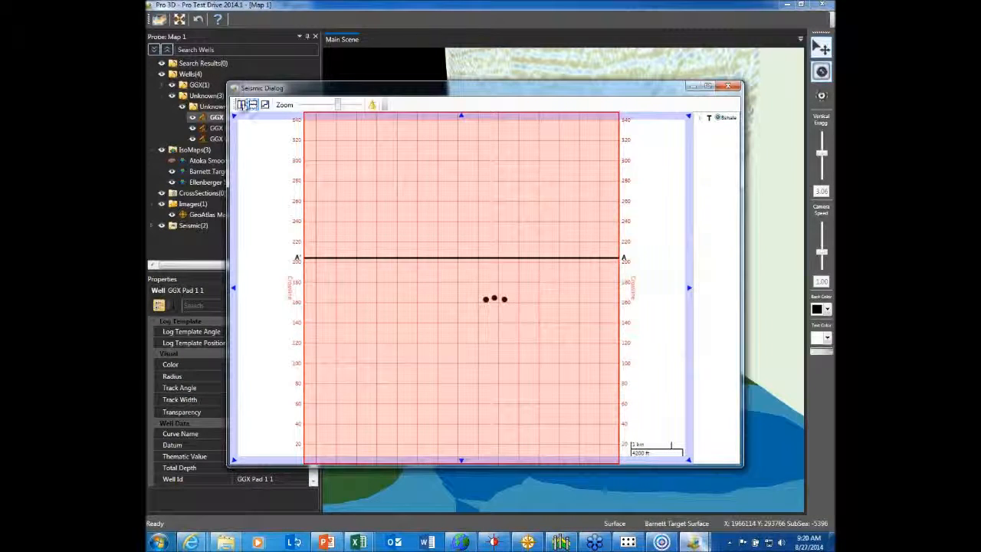
left_click(241, 105)
left_click(439, 246)
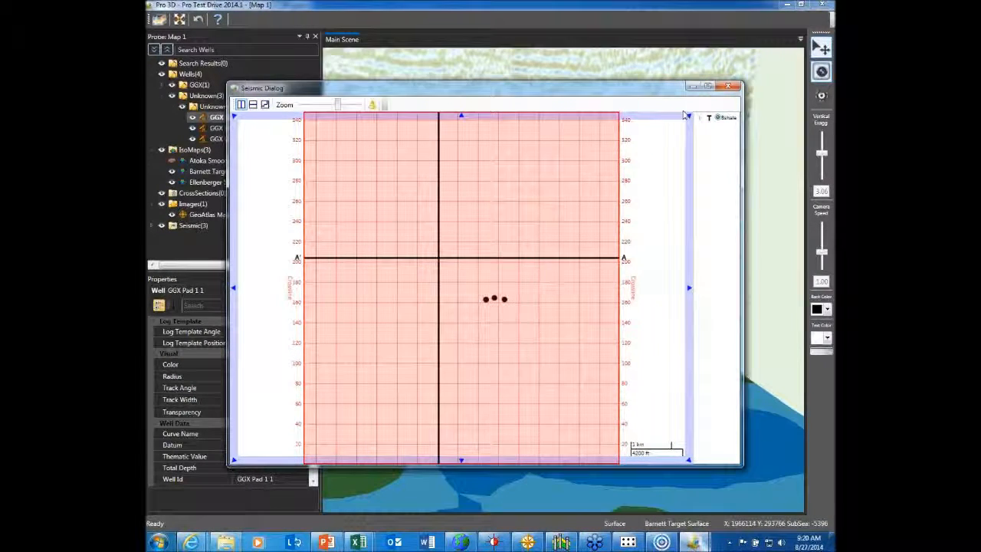
left_click(732, 86)
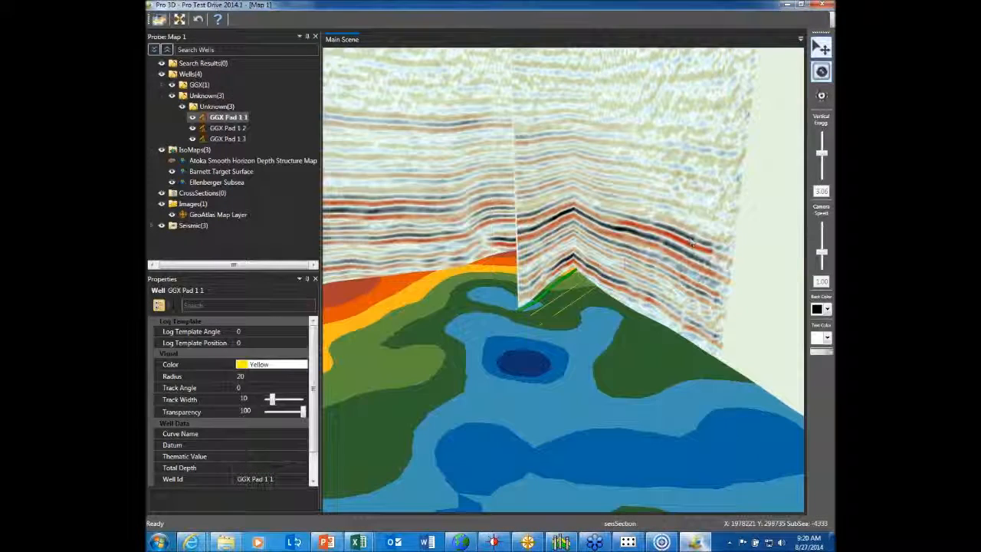
left_click_drag(606, 264, 634, 261)
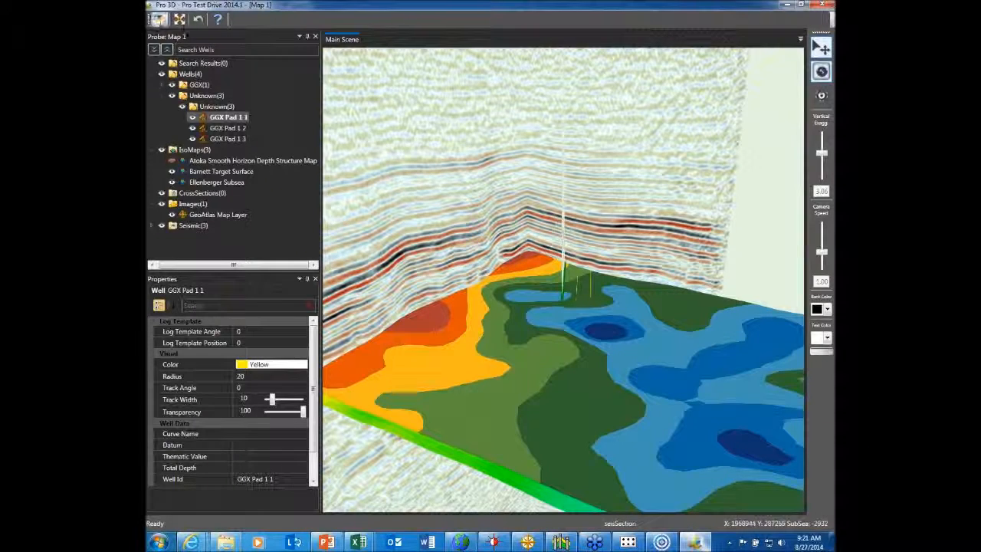
- Reopen the seismic base map and check which volumes are available for the Lil_Hoss_3d survey
left_click(158, 21)
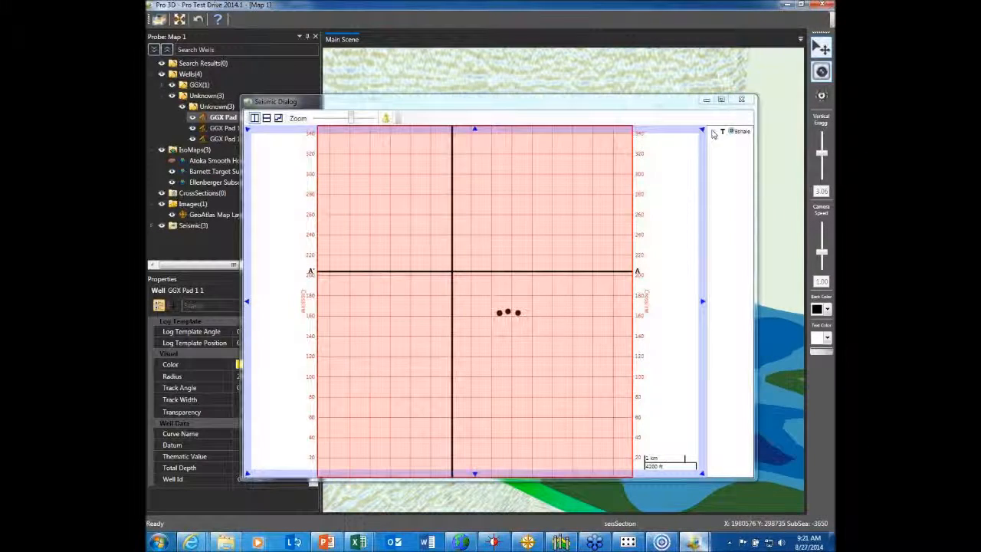
left_click(713, 133)
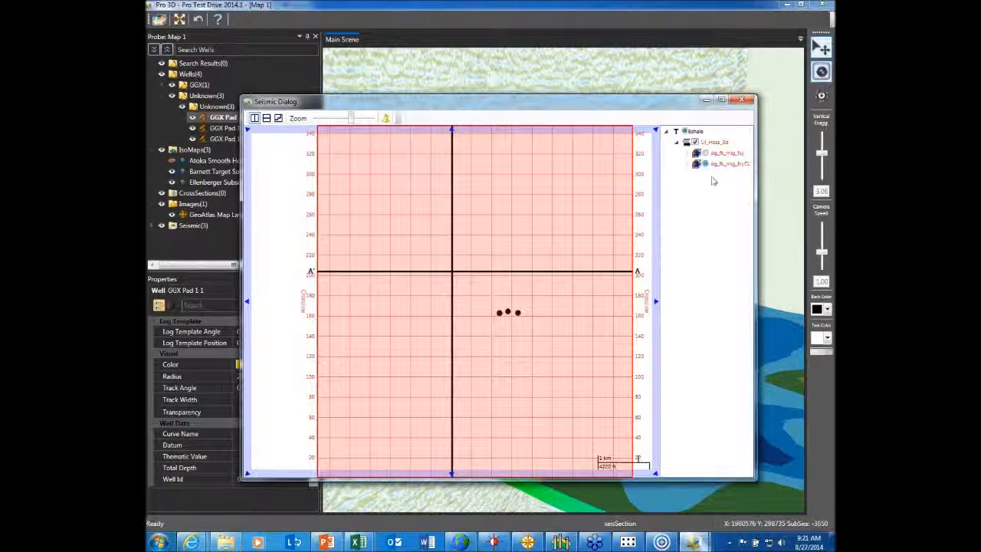
left_click(742, 102)
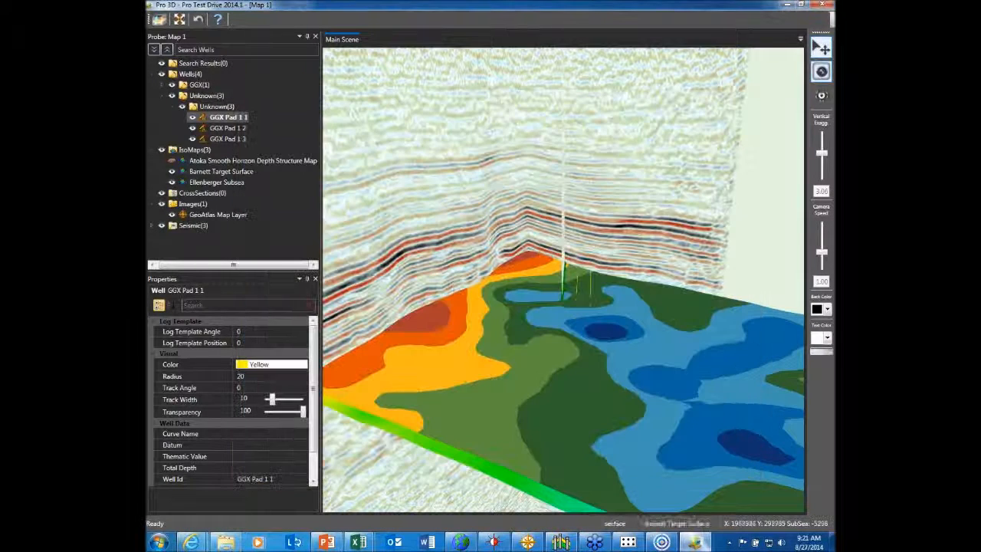
- Show a horizontal slice at SubSea -5399 from the XL 204 section and set its color palette to GRAYSCAL
right_click(612, 270)
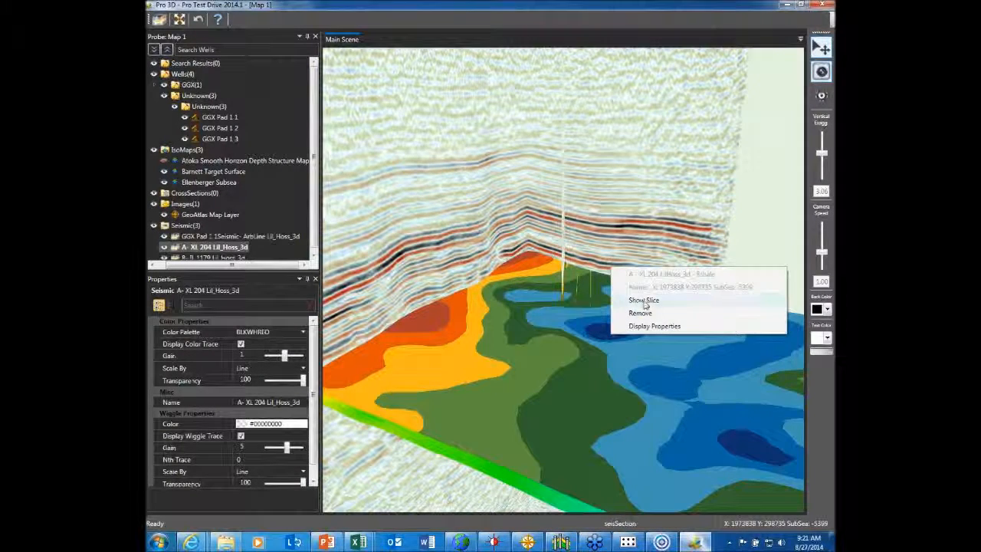
left_click(644, 300)
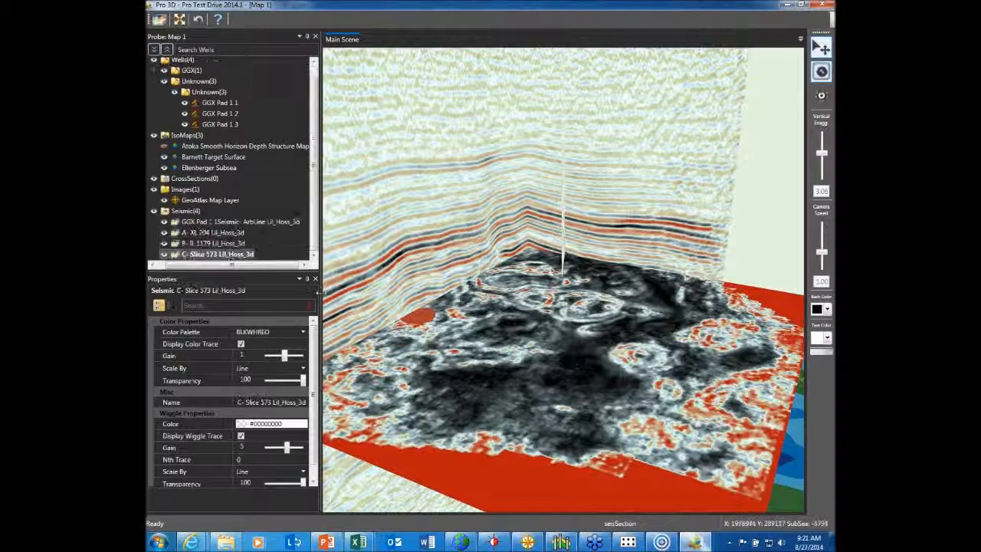
left_click(268, 331)
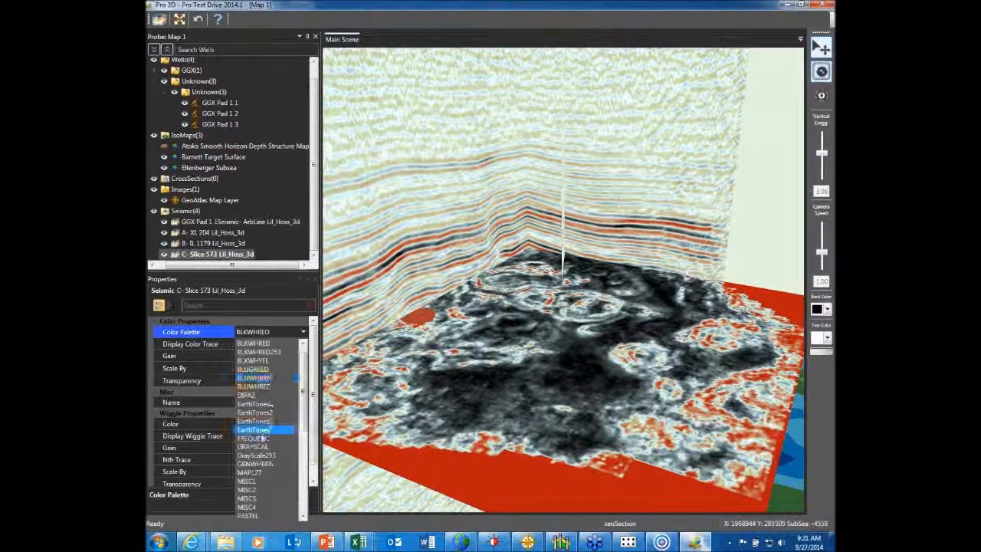
left_click(253, 446)
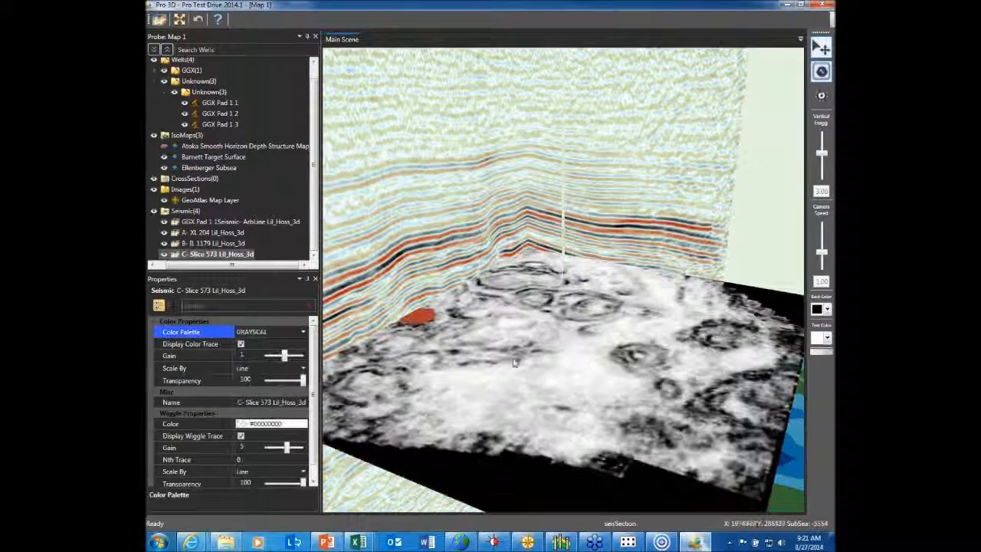
- Move the horizontal seismic slice down through the Barnett Target Surface to slice 604
scroll(513, 363, "up", 3)
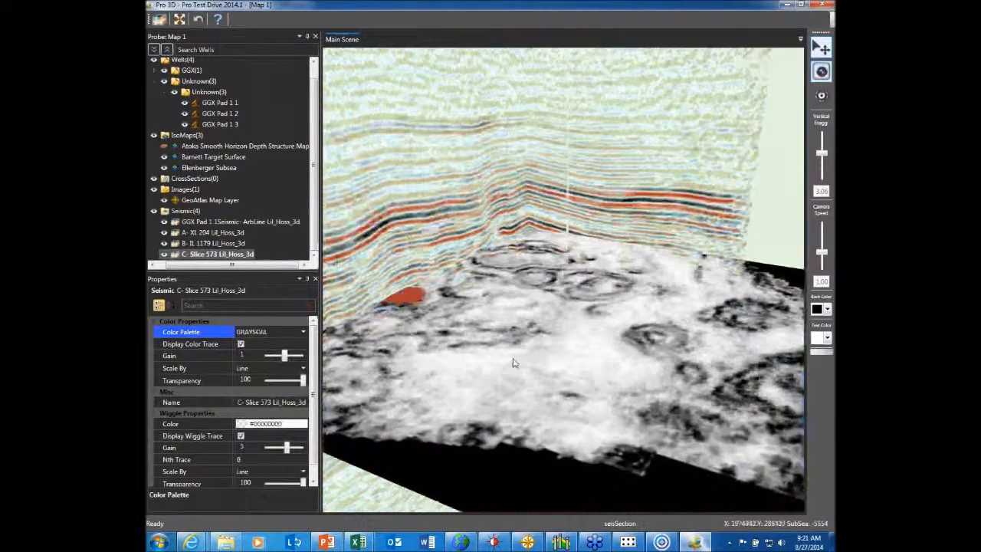
scroll(513, 363, "up", 4)
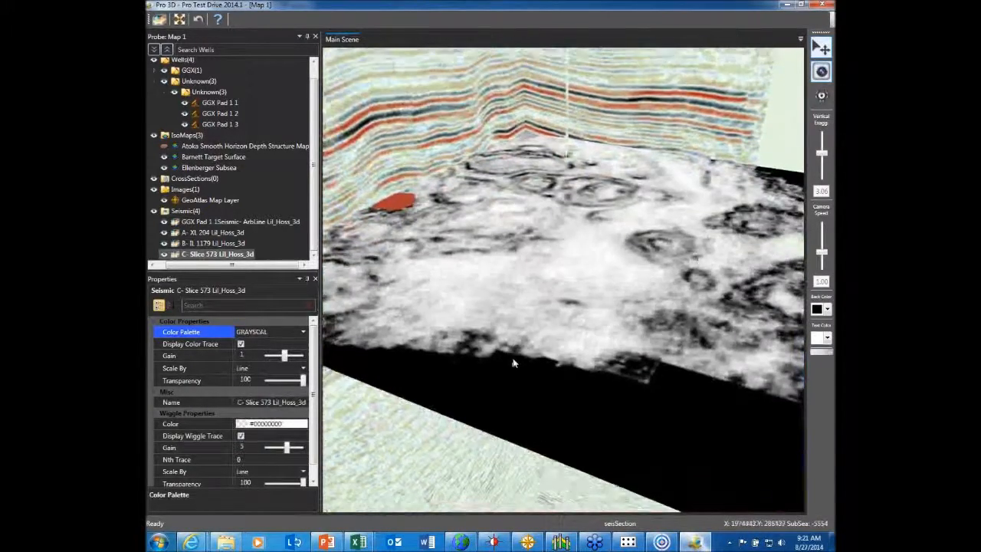
scroll(513, 362, "up", 4)
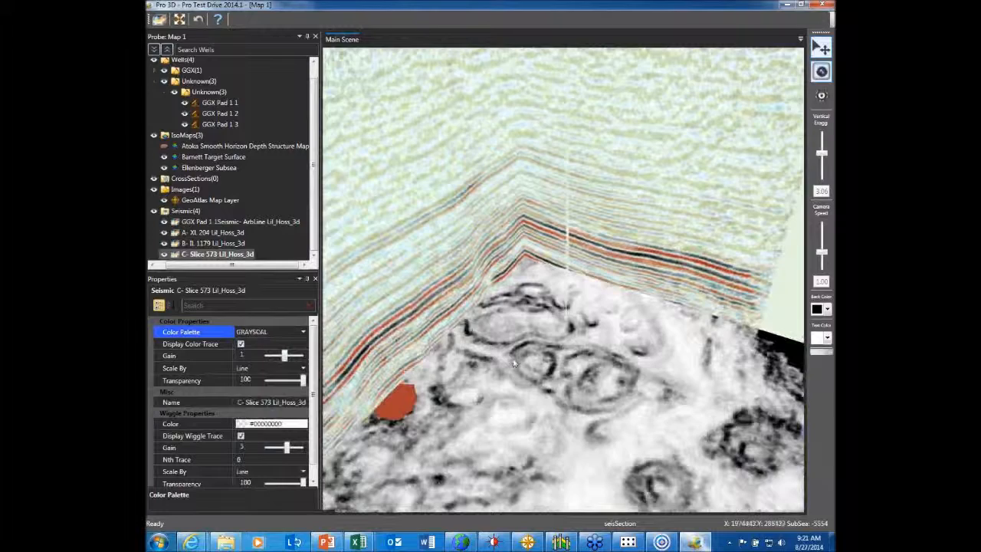
middle_click_drag(514, 363, 525, 294)
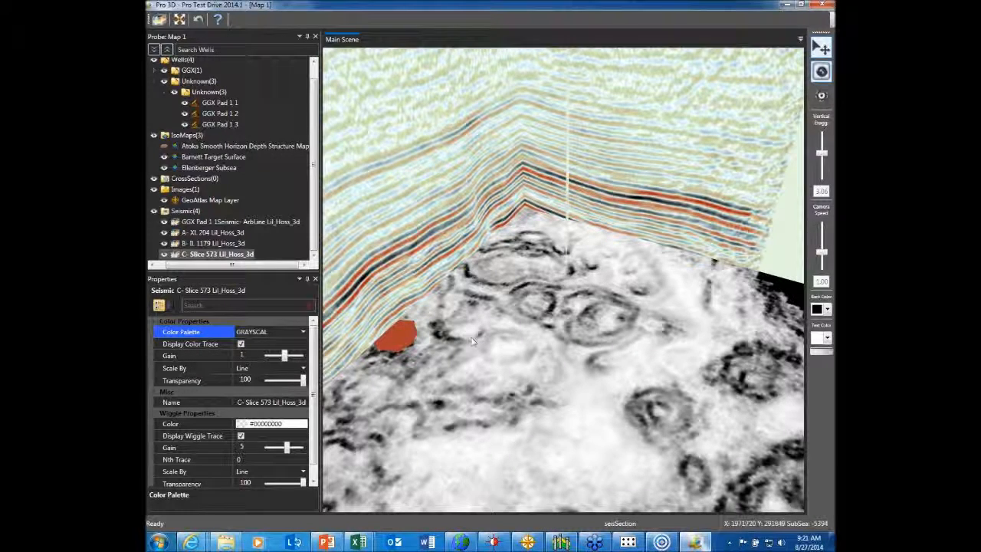
right_click(488, 388)
left_click(526, 423)
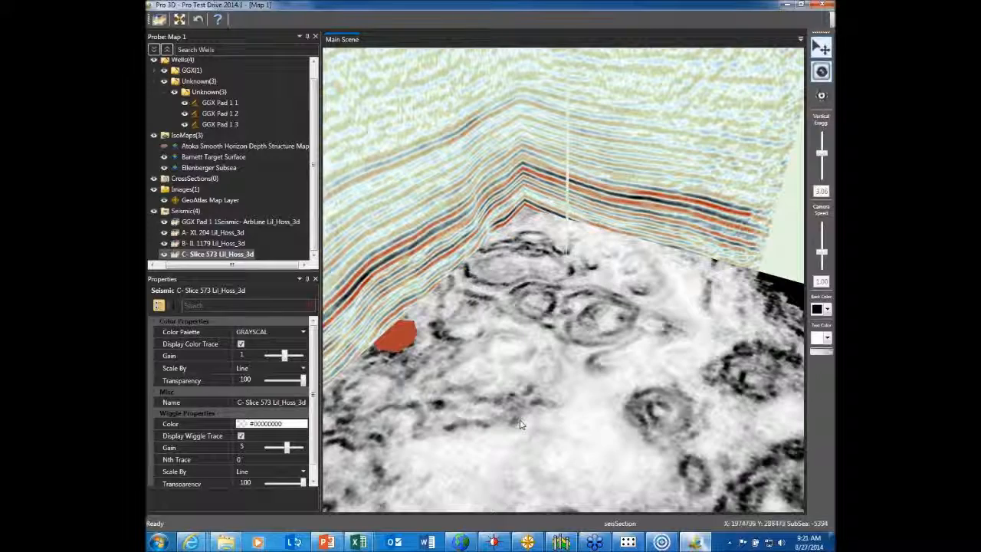
scroll(522, 425, "down", 8)
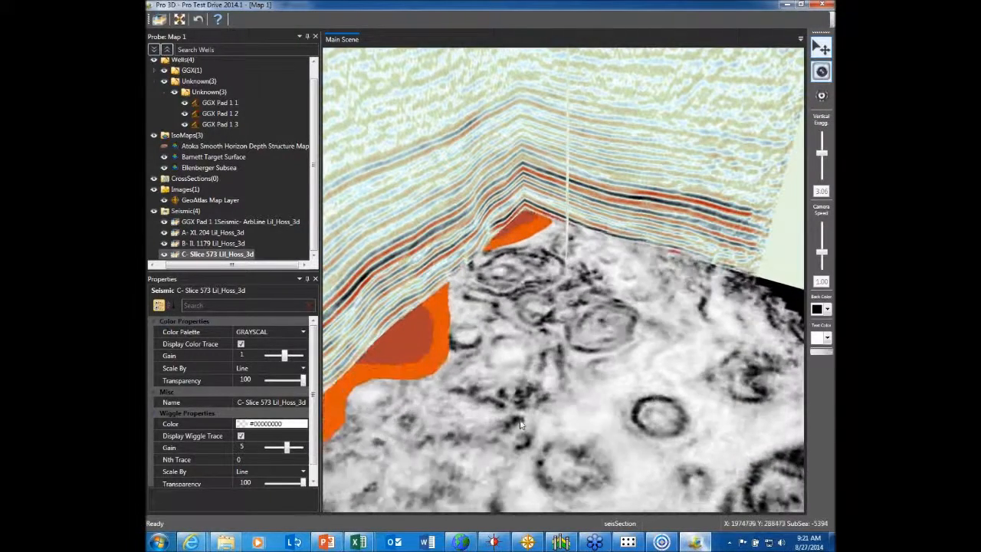
scroll(520, 421, "down", 8)
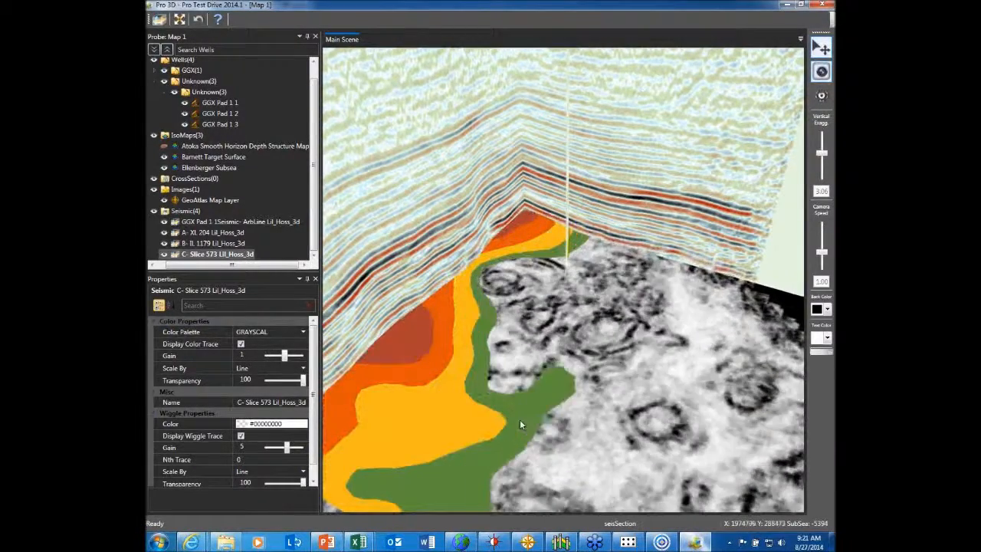
scroll(520, 422, "down", 8)
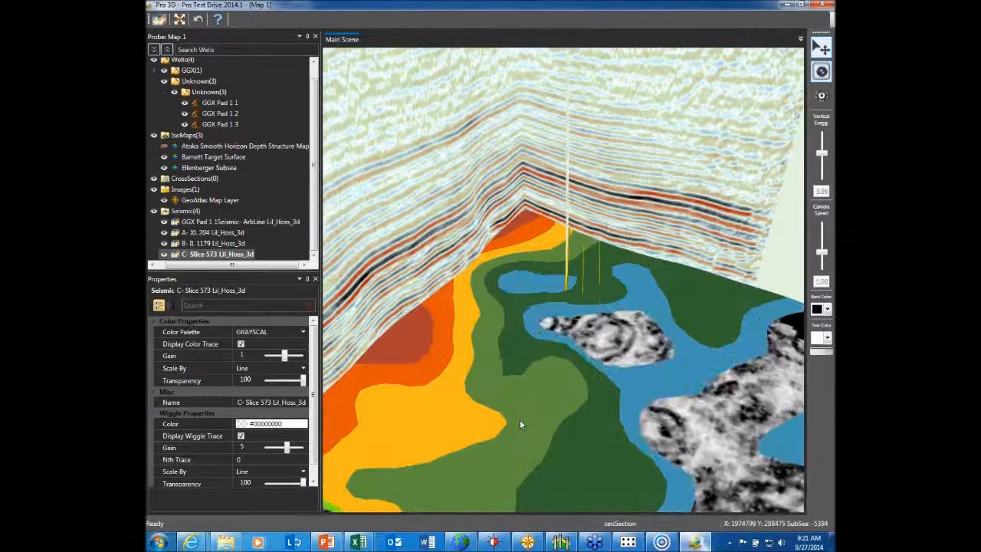
- Hide the Barnett Target Surface and move the horizontal seismic slice deeper through the Ellenberger Subsea surface
left_click(207, 156)
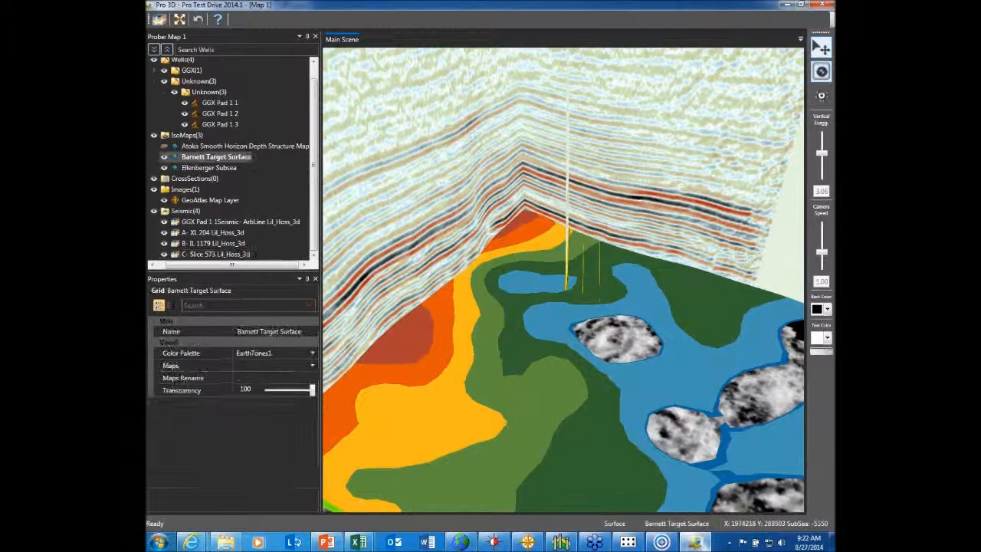
left_click(164, 157)
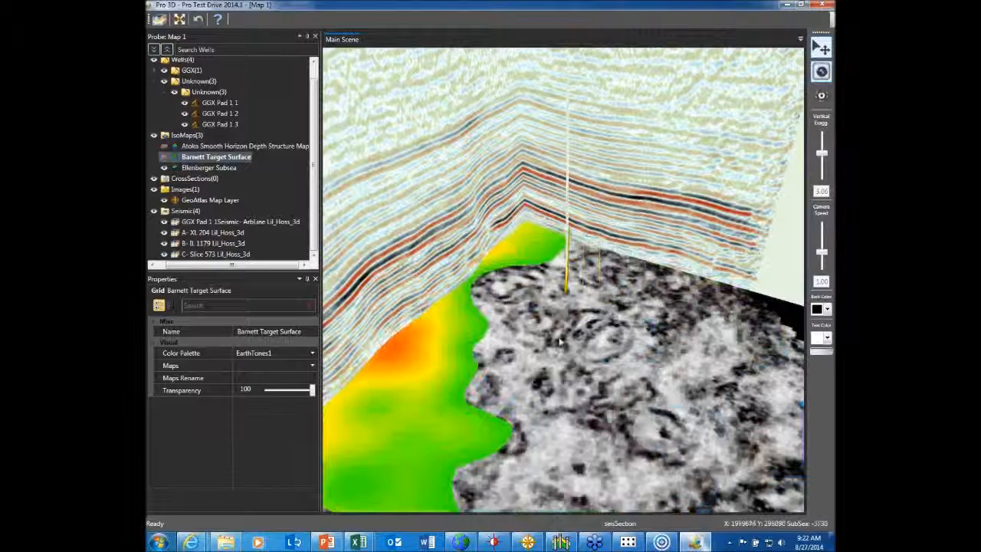
left_click(559, 341)
scroll(562, 339, "down", 3)
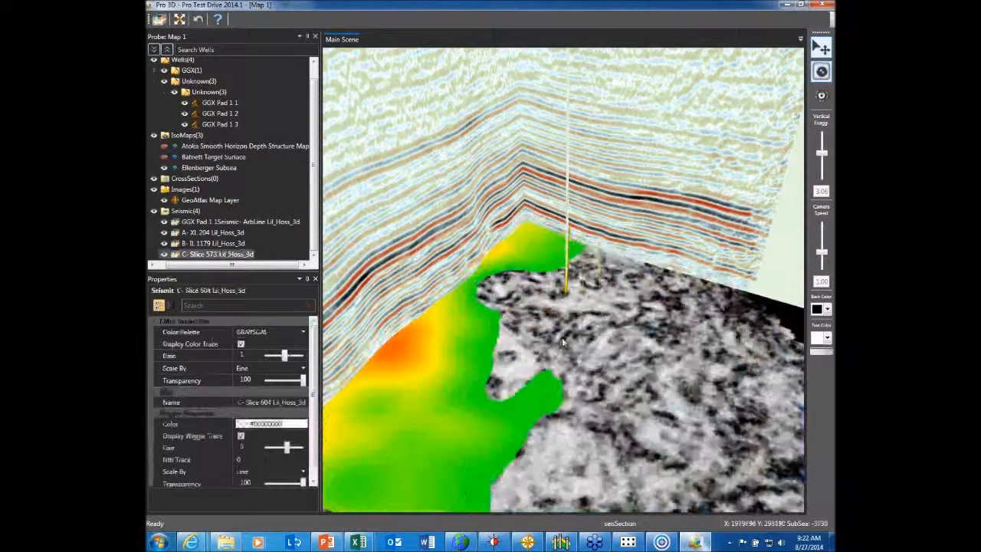
scroll(562, 337, "down", 5)
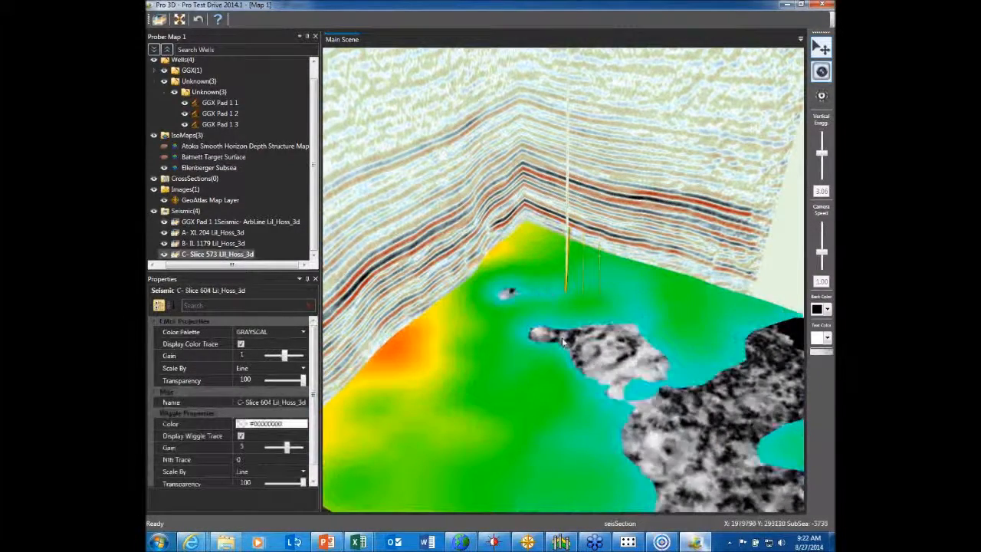
scroll(562, 338, "down", 3)
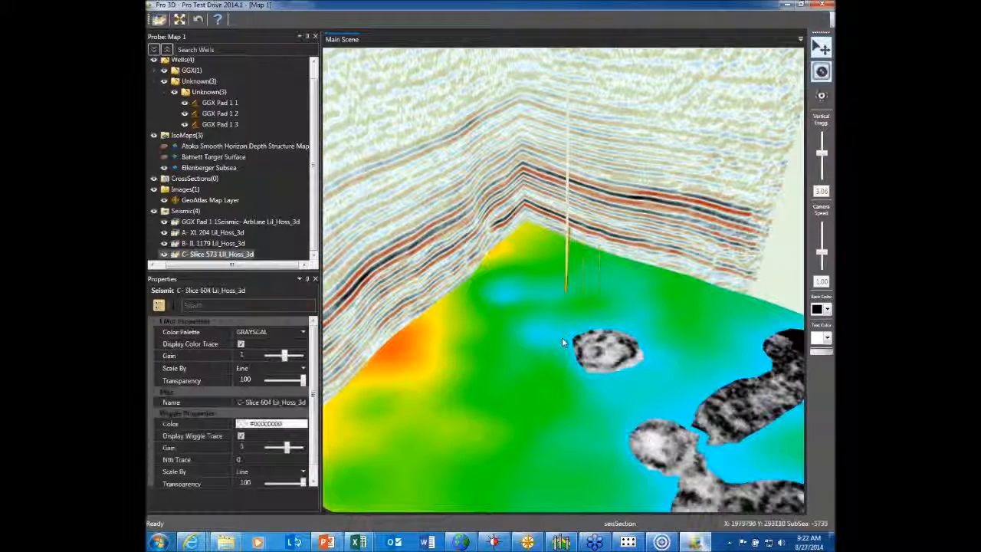
scroll(562, 337, "down", 4)
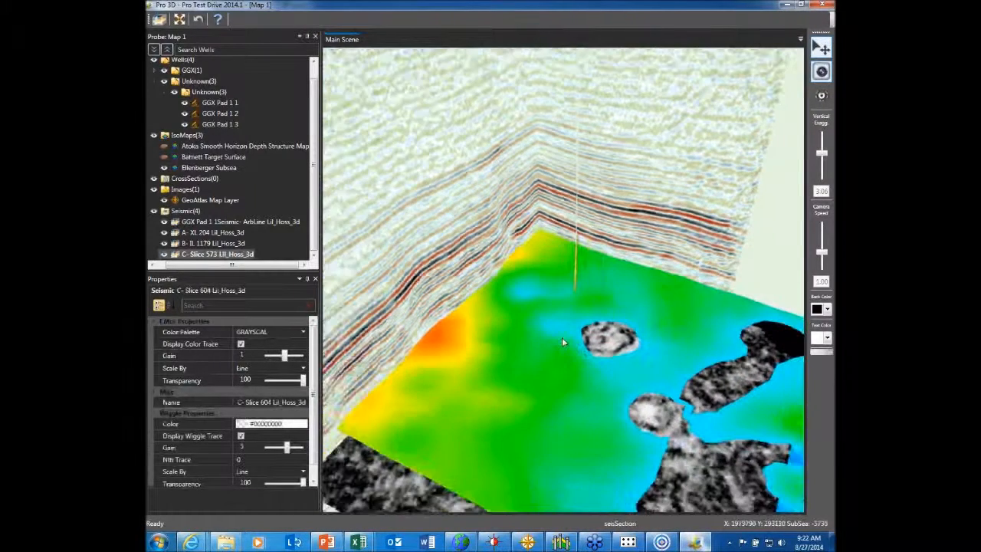
scroll(562, 337, "down", 5)
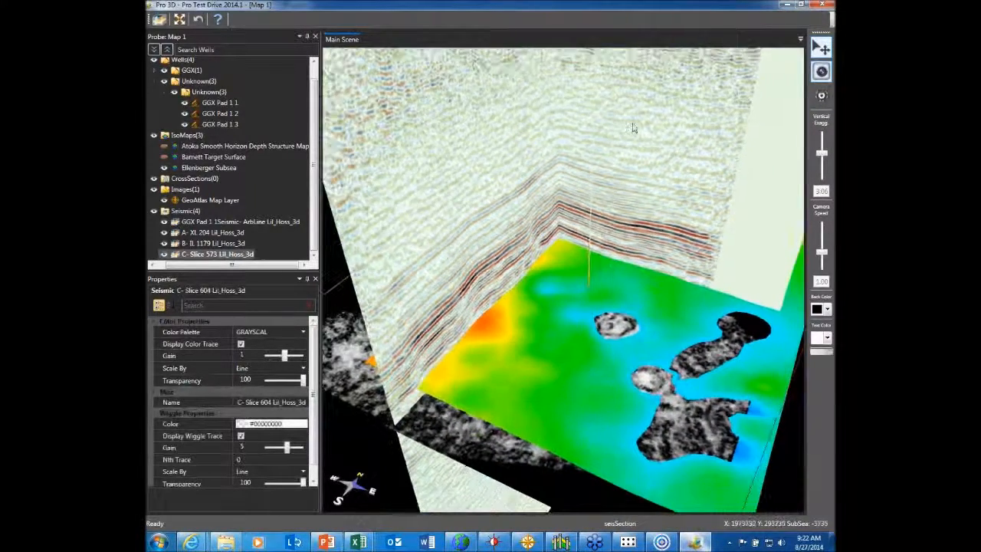
- Remove the XL 204 and IL 1179 Lil_Hoss_3d seismic sections from the 3D scene
right_click(656, 138)
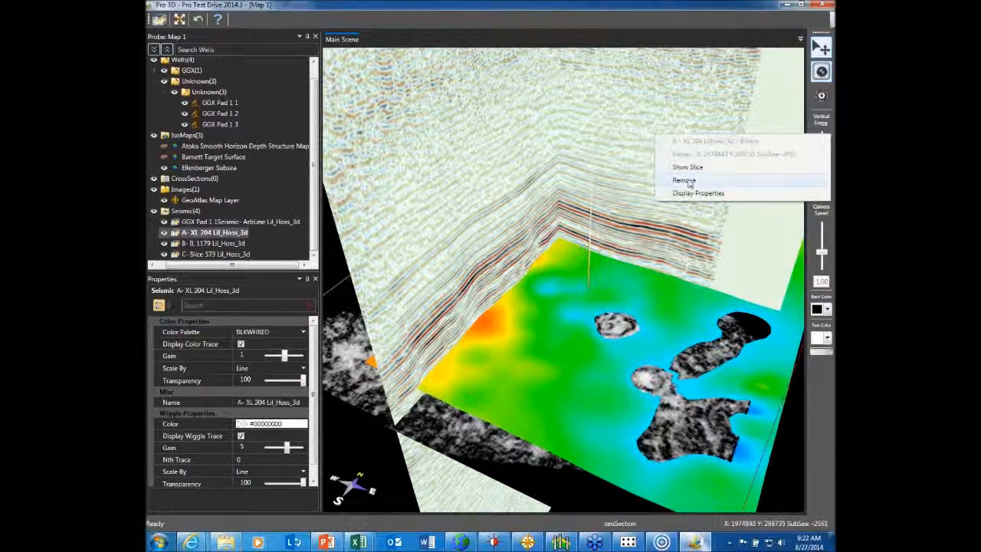
left_click(688, 182)
right_click(501, 165)
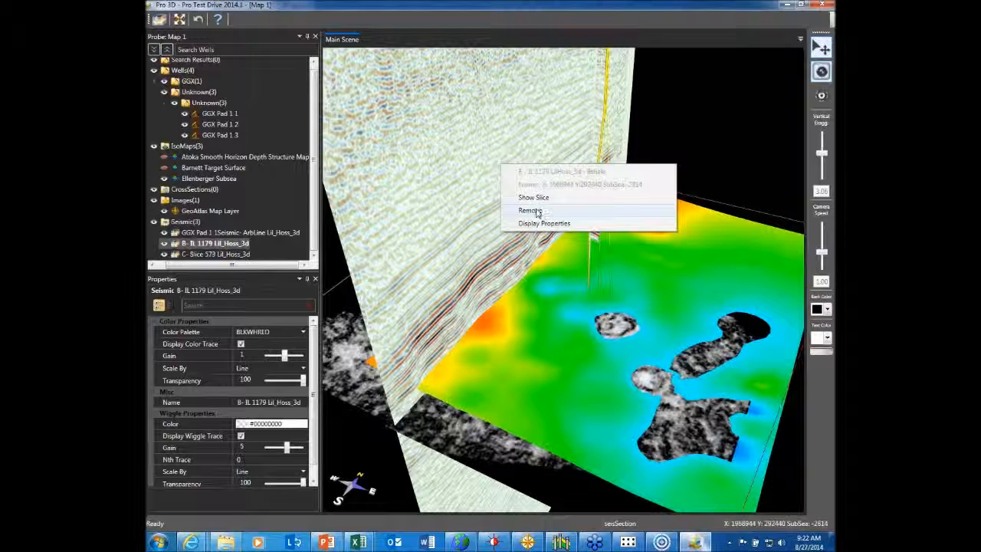
left_click(537, 212)
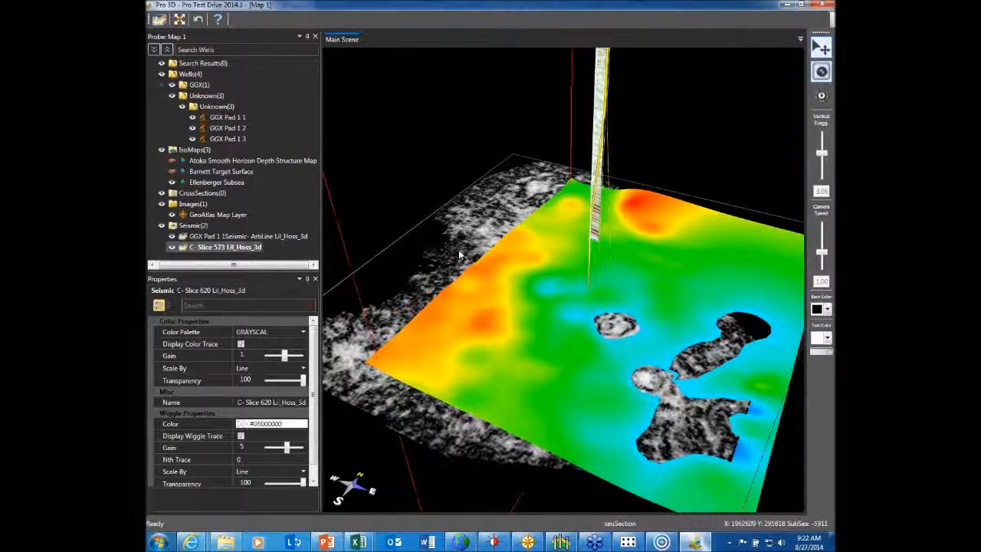
- Remove the horizontal Lil_Hoss_3d slice and the GGX Pad 1 1 arbitrary seismic line from the 3D scene
right_click(459, 251)
left_click(494, 284)
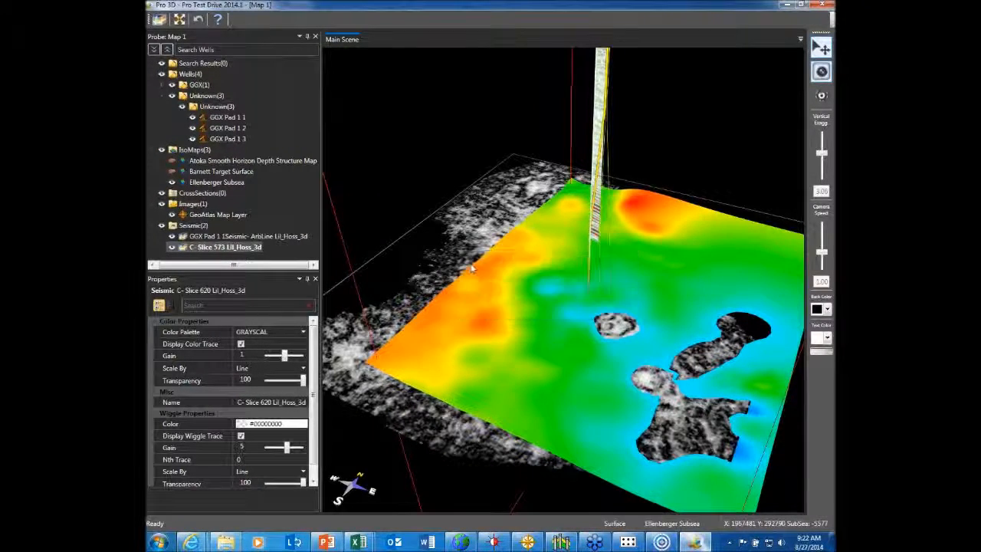
right_click(454, 238)
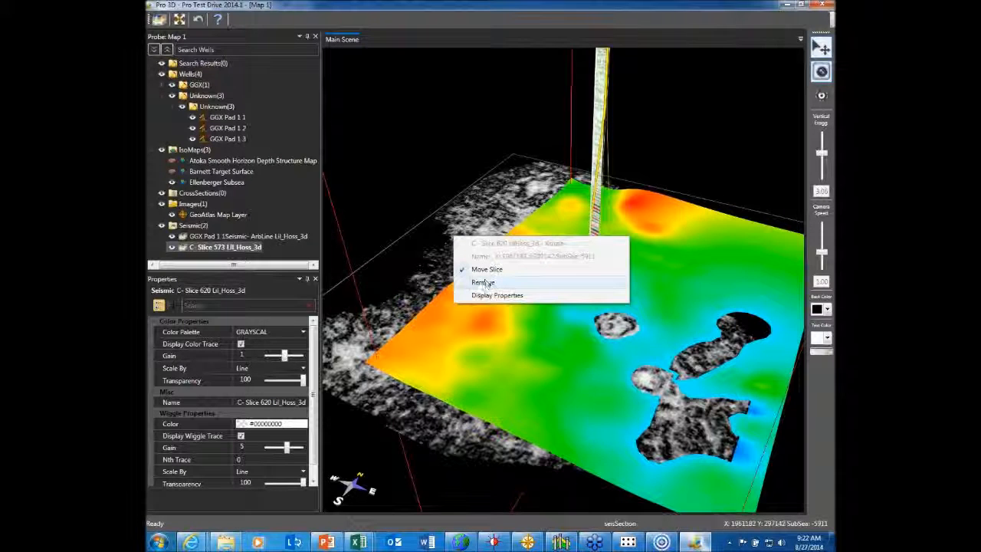
left_click(484, 283)
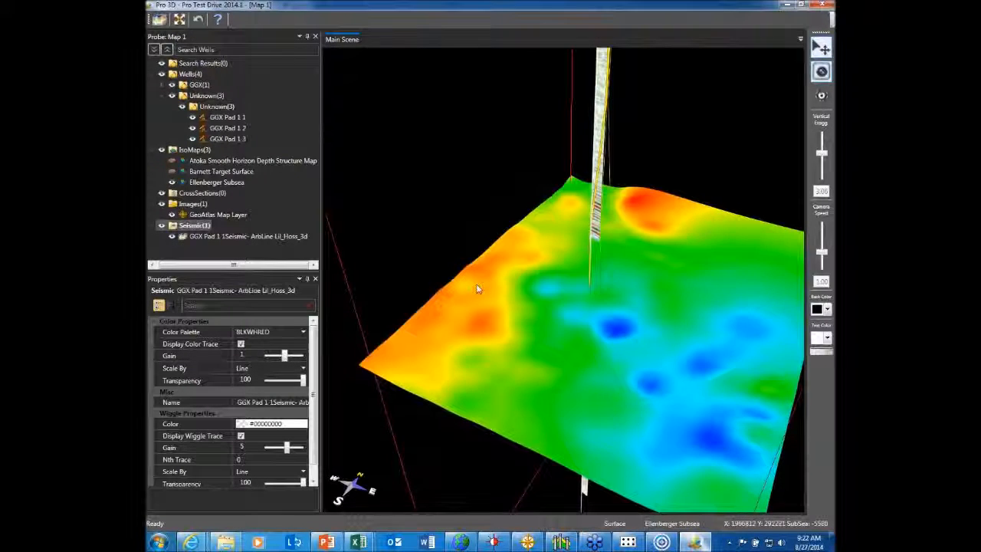
key("Right")
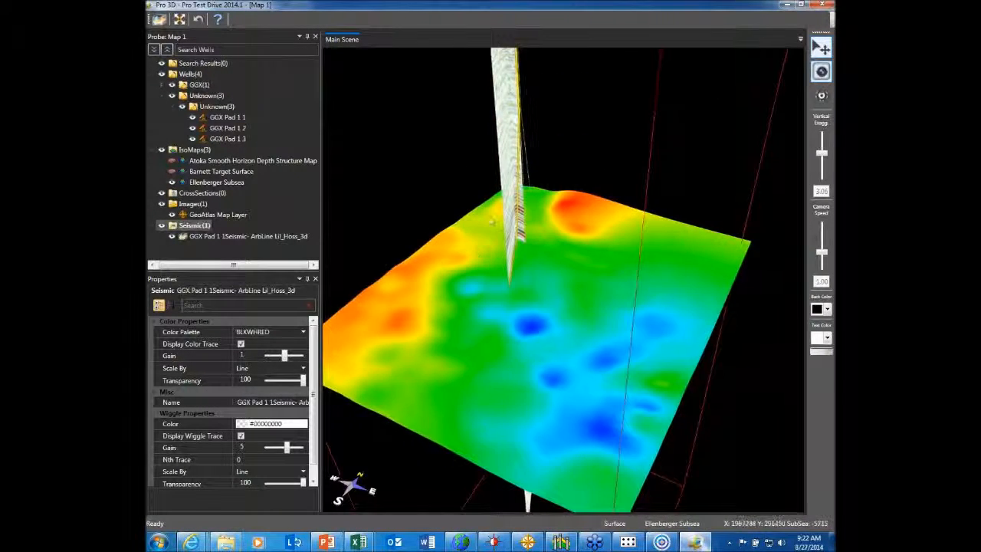
right_click(462, 158)
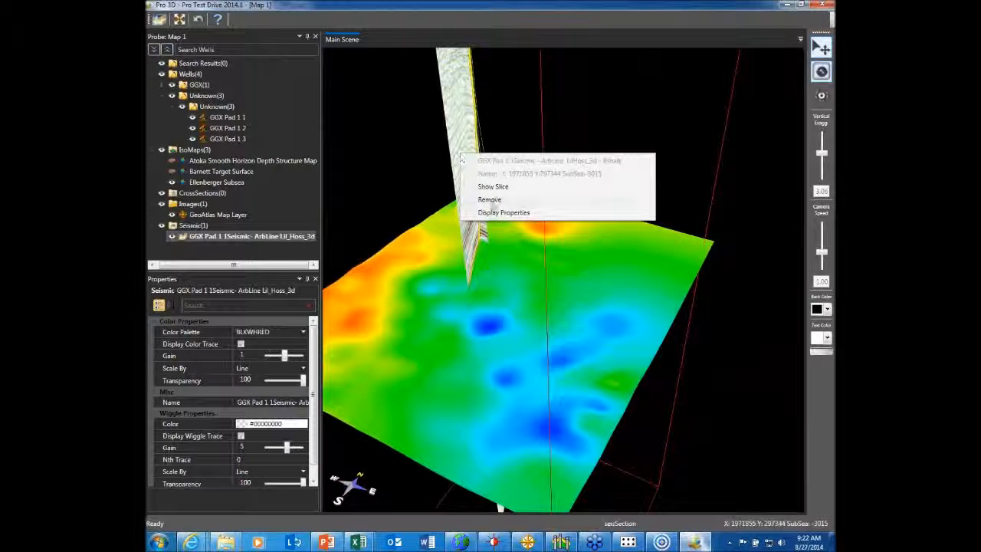
left_click(490, 200)
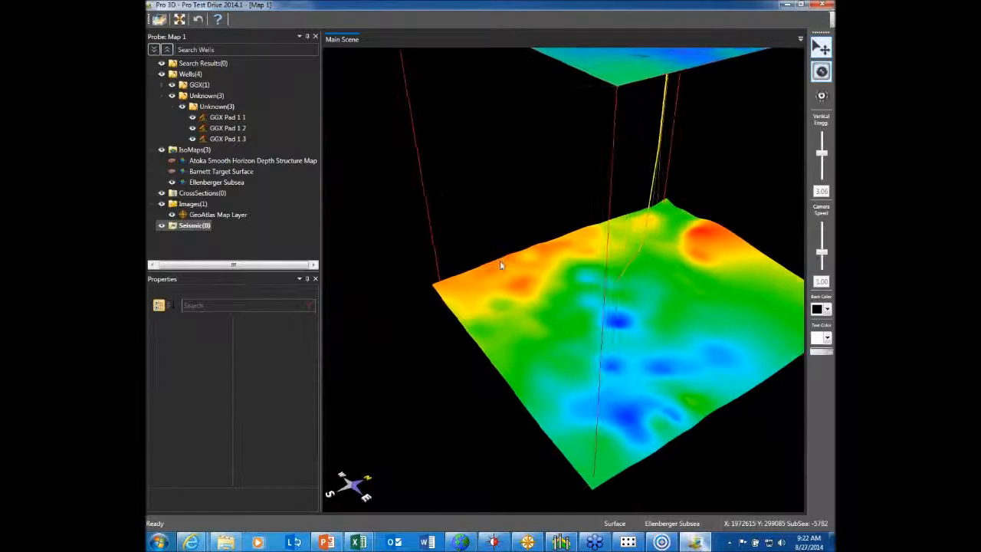
- Switch to the GeoAtlas map and turn on the Fence Diagram 1 layer
left_click(528, 542)
left_click(253, 140)
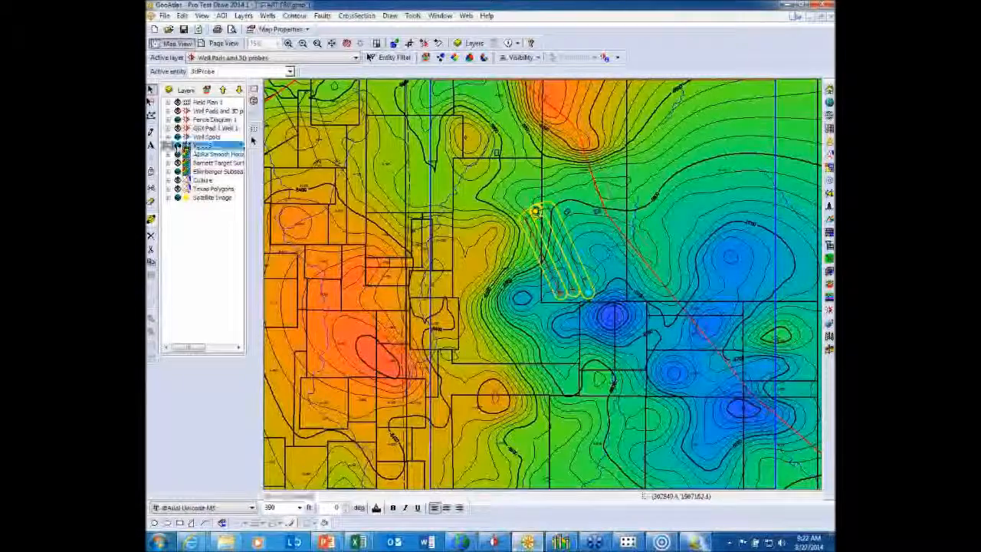
left_click(177, 120)
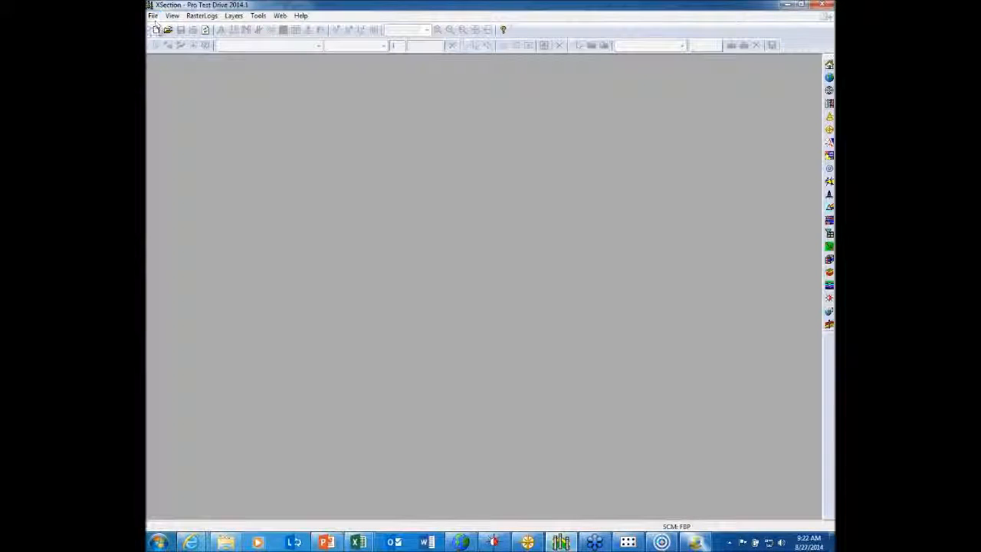
- Open XSection1.xsd in XSection, review its interpolation settings and the GR Yellow Green curve spectrum, and close the program
left_click(154, 15)
left_click(184, 85)
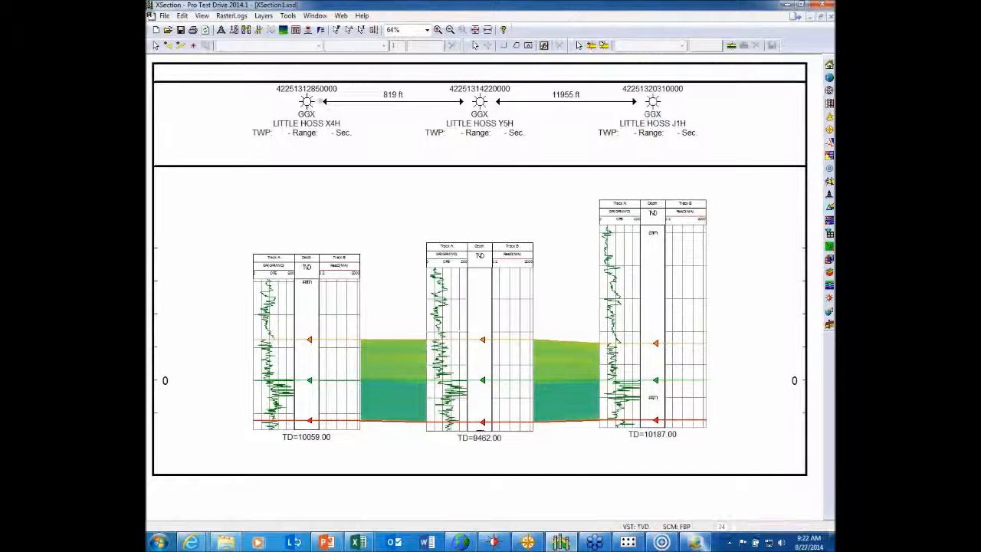
left_click(283, 30)
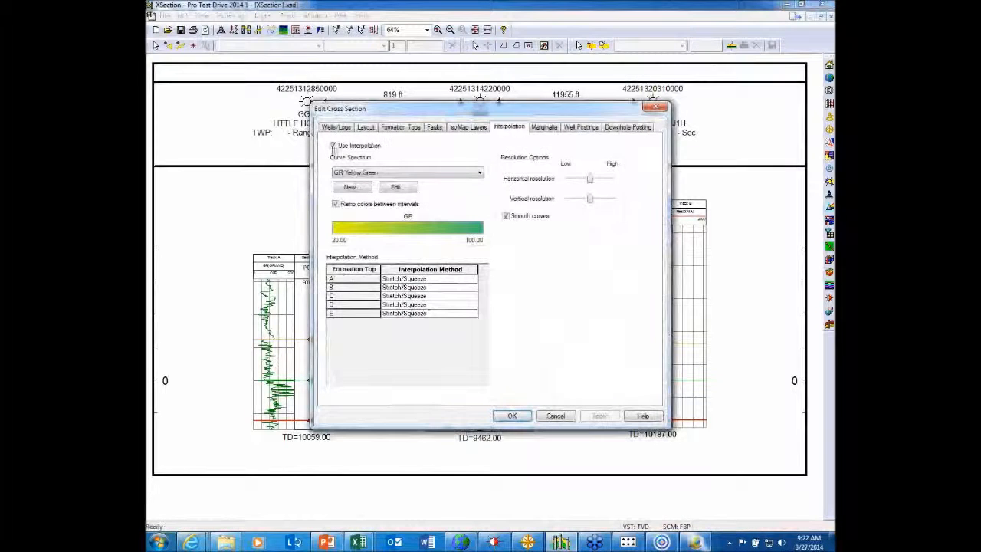
left_click(399, 188)
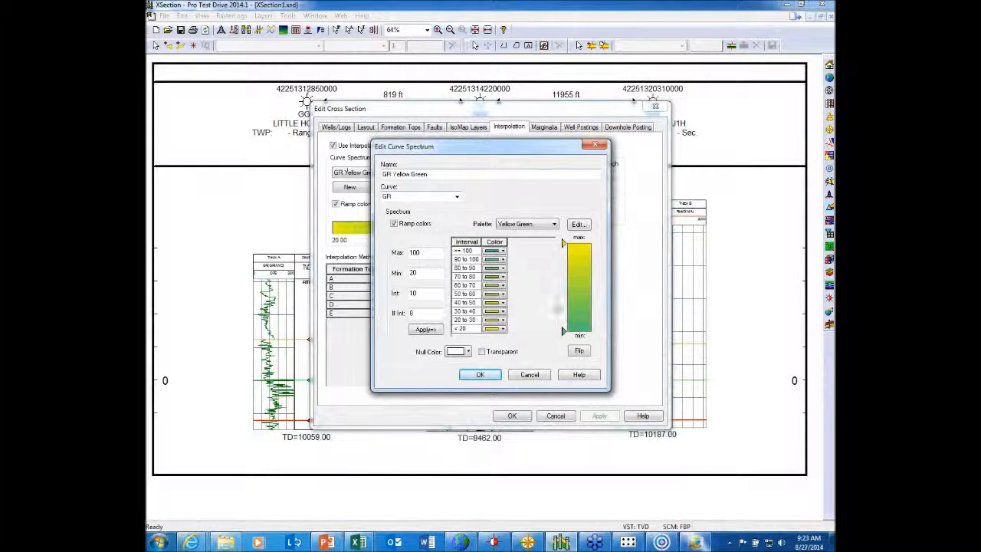
left_click(595, 144)
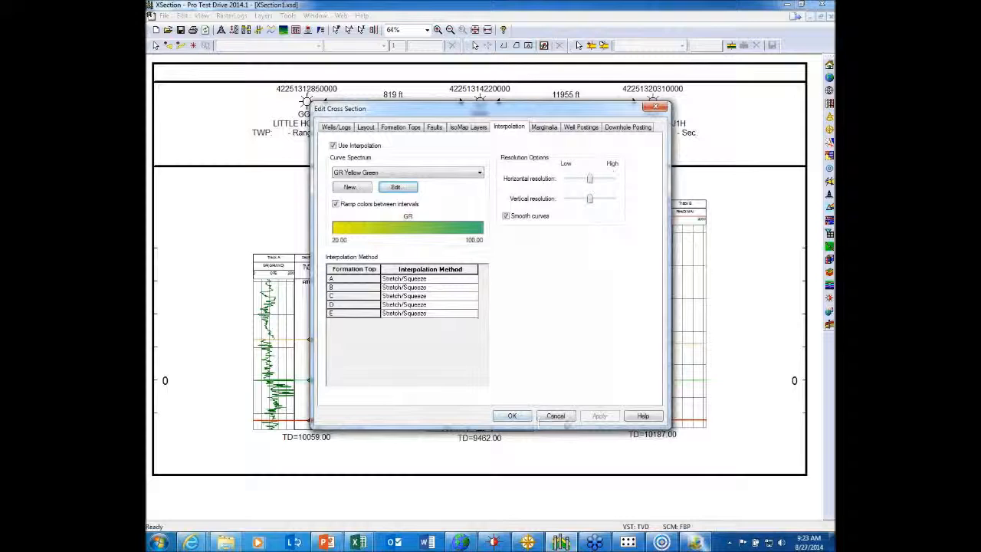
left_click(512, 416)
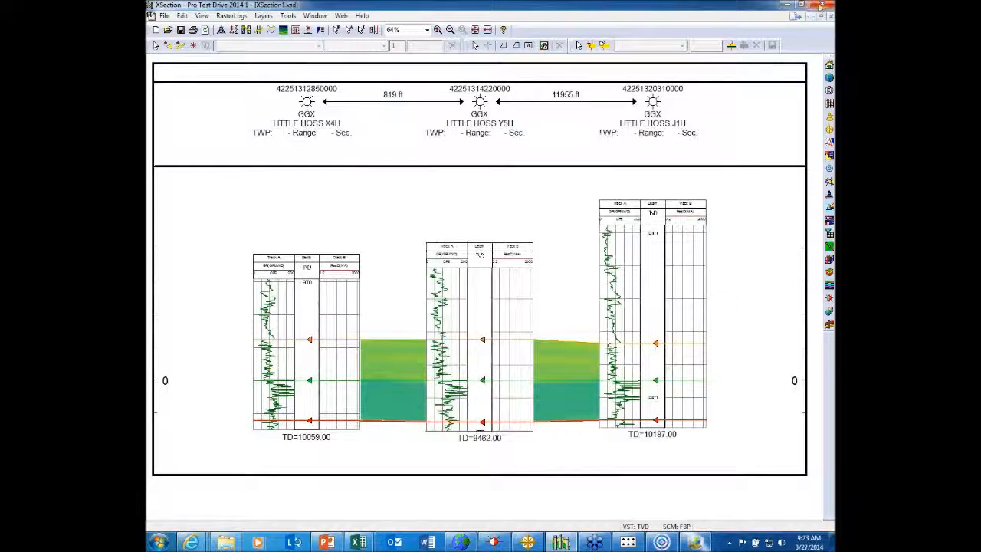
left_click(822, 5)
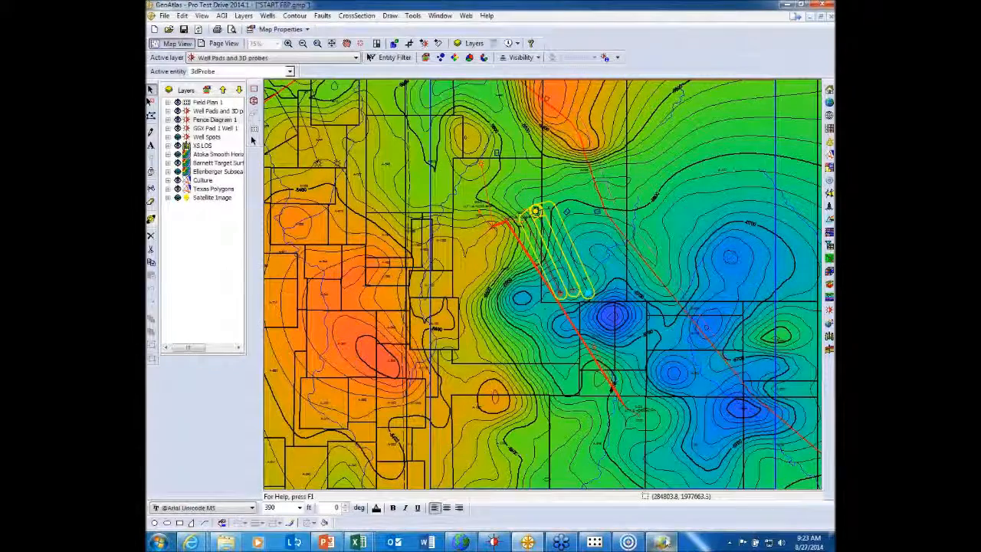
- Close the outdated Pro 3D scene and display the GeoAtlas probe in 3D again with the cross section included
mouse_move(664, 542)
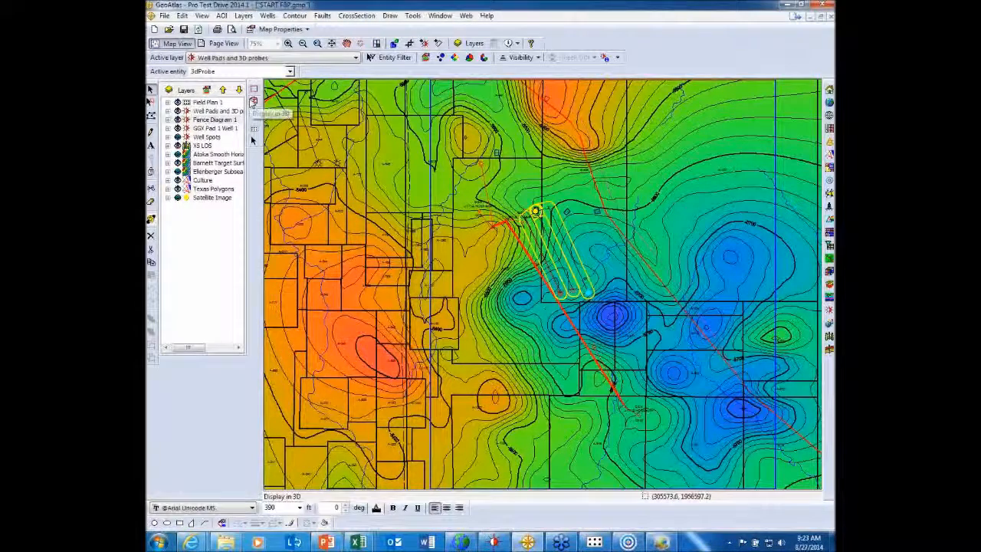
left_click(254, 102)
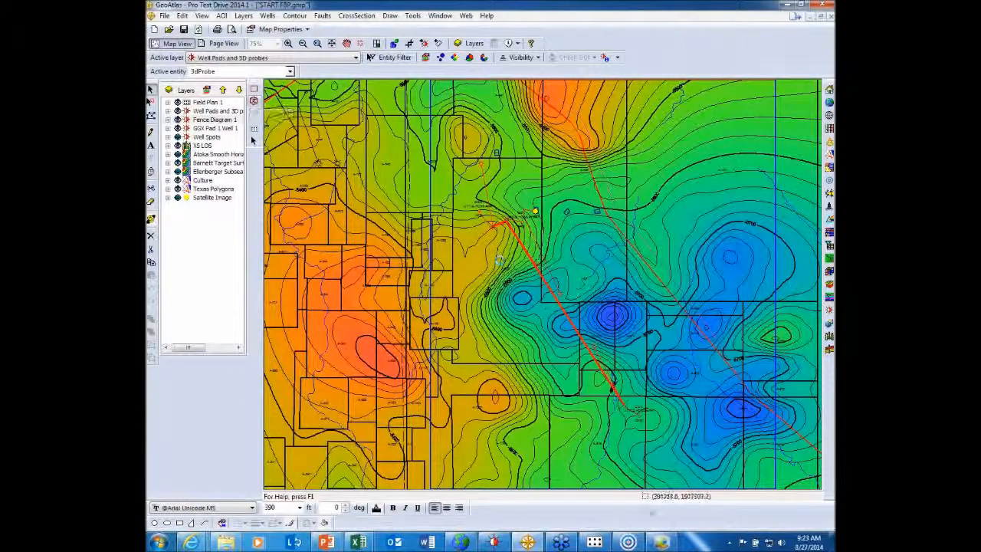
left_click(665, 545)
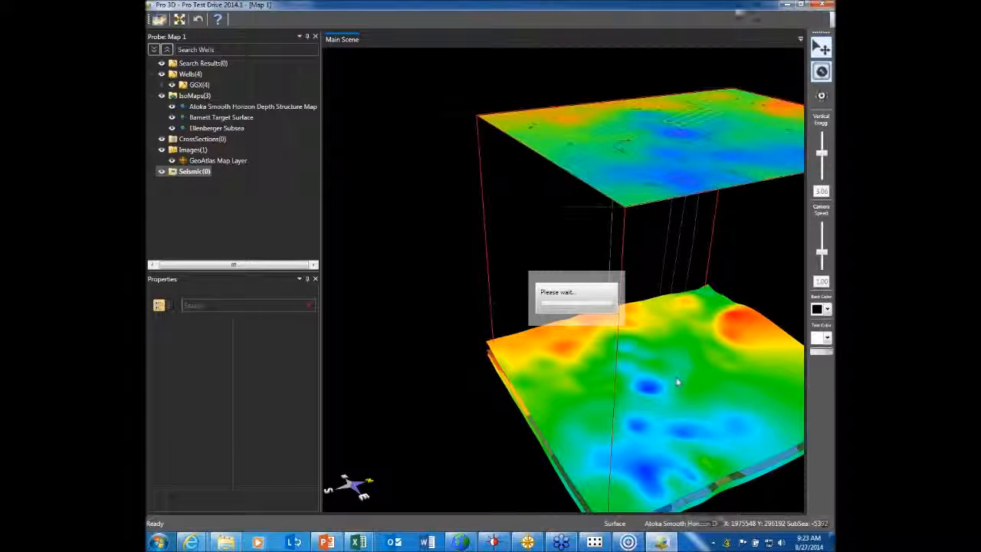
left_click(823, 5)
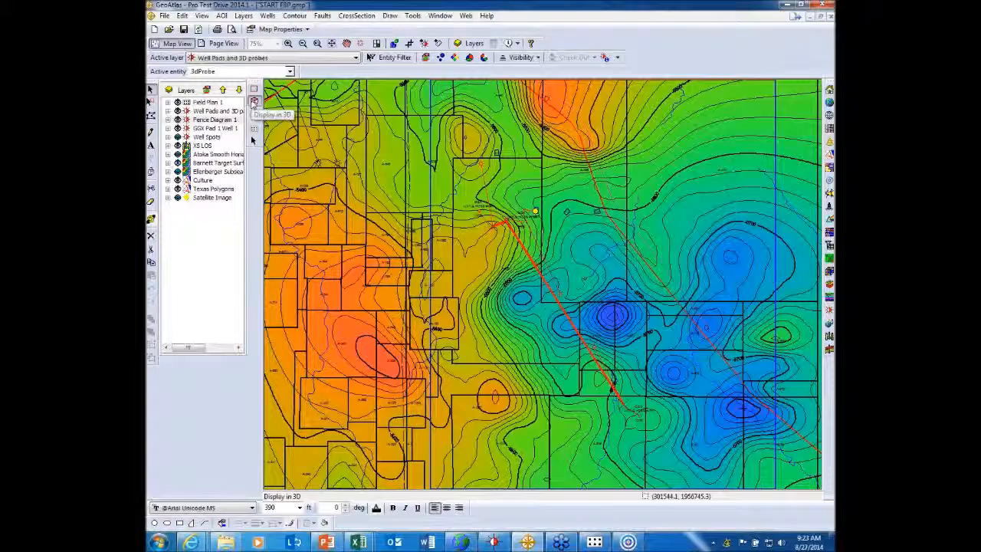
left_click(254, 102)
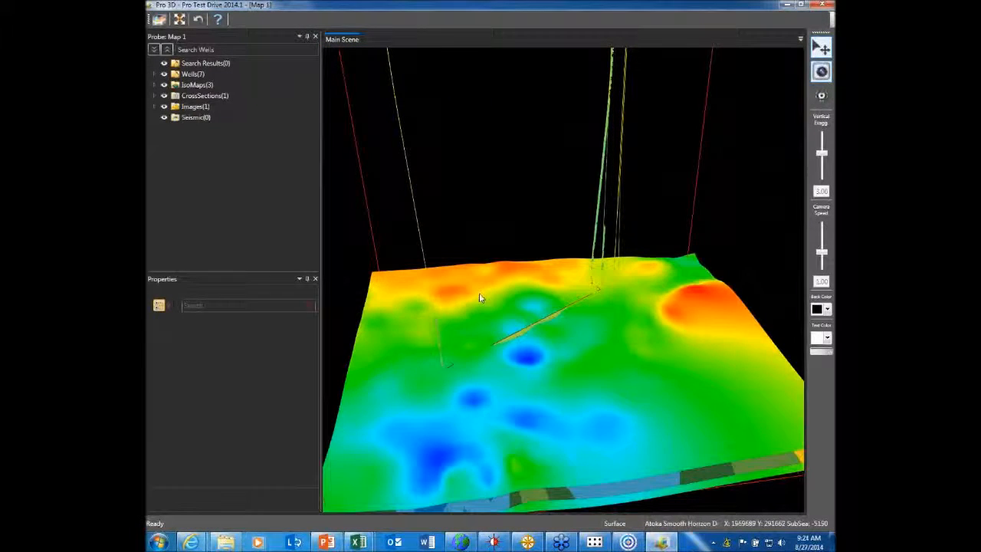
- Hide the Atoka Smooth Horizon Depth Structure Map, Barnett Target Surface and Ellenberger Subsea in the 3D scene
left_click(479, 293)
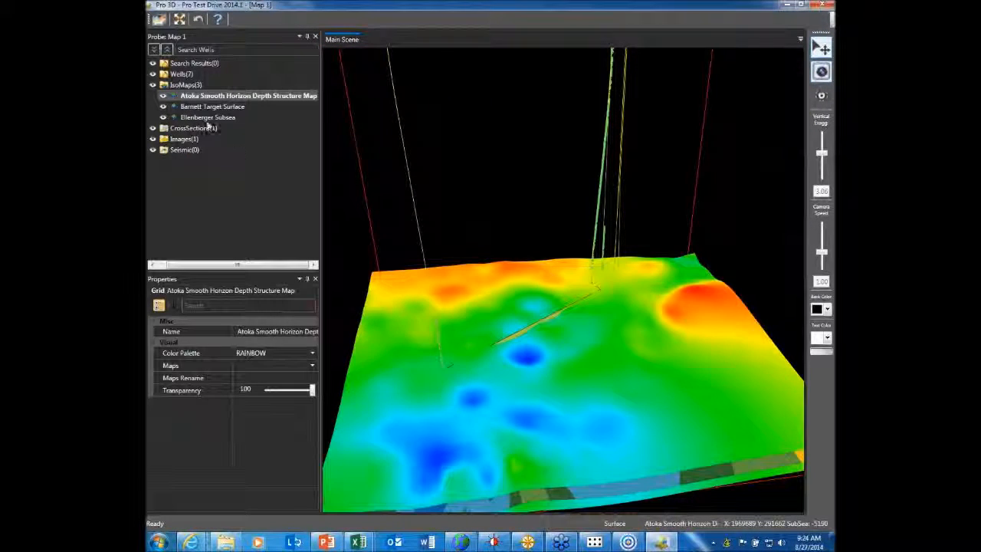
left_click(163, 97)
left_click(163, 107)
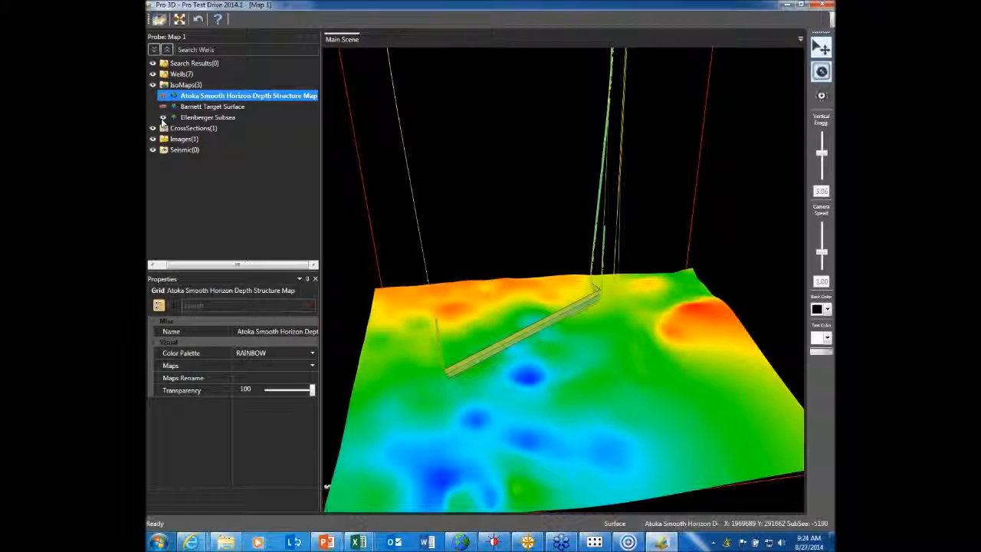
left_click(163, 118)
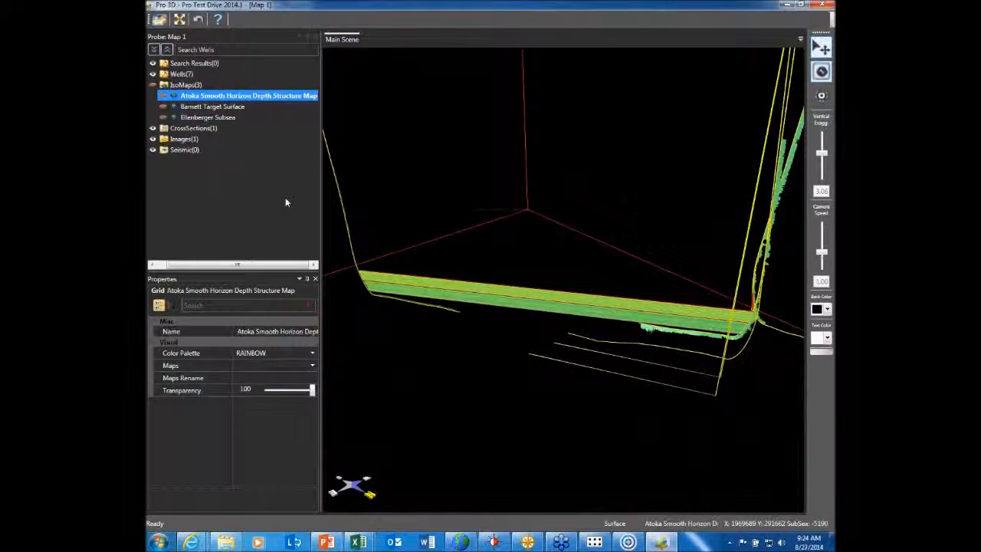
- Display the log template on the wells of the XSection1 cross section
left_click(609, 245)
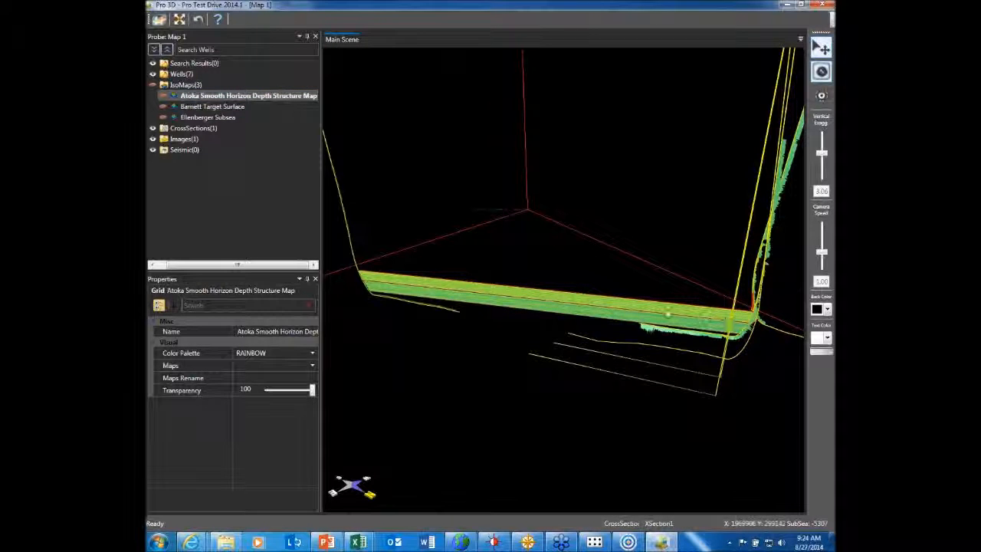
right_click(586, 306)
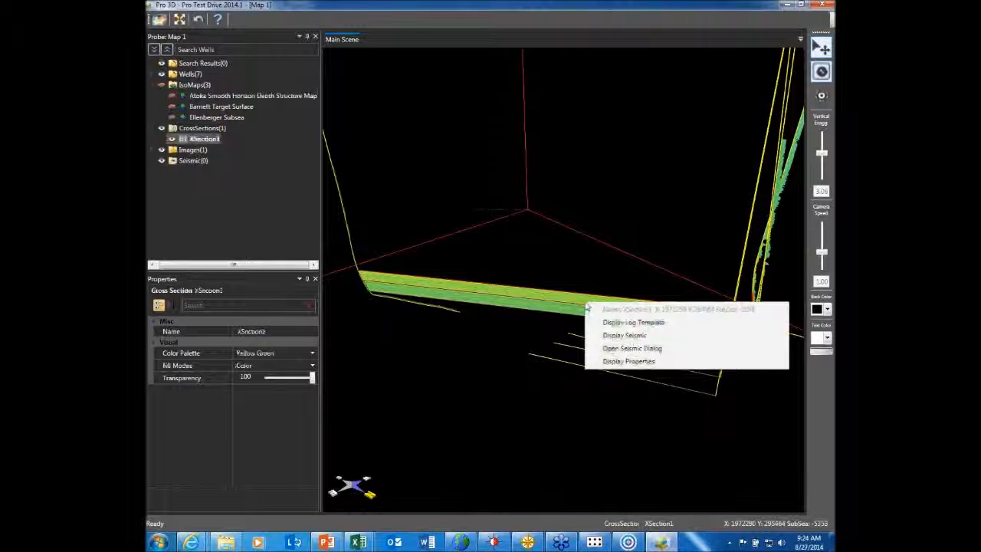
left_click(630, 325)
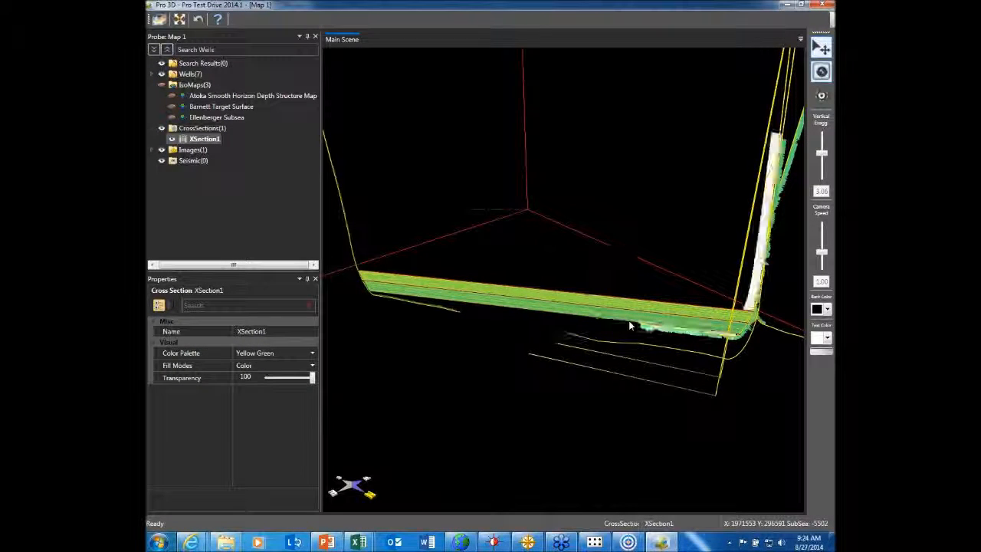
- Examine the log tracks and formation tops along the wellbores where they meet the XSection1 cross section
key("d")
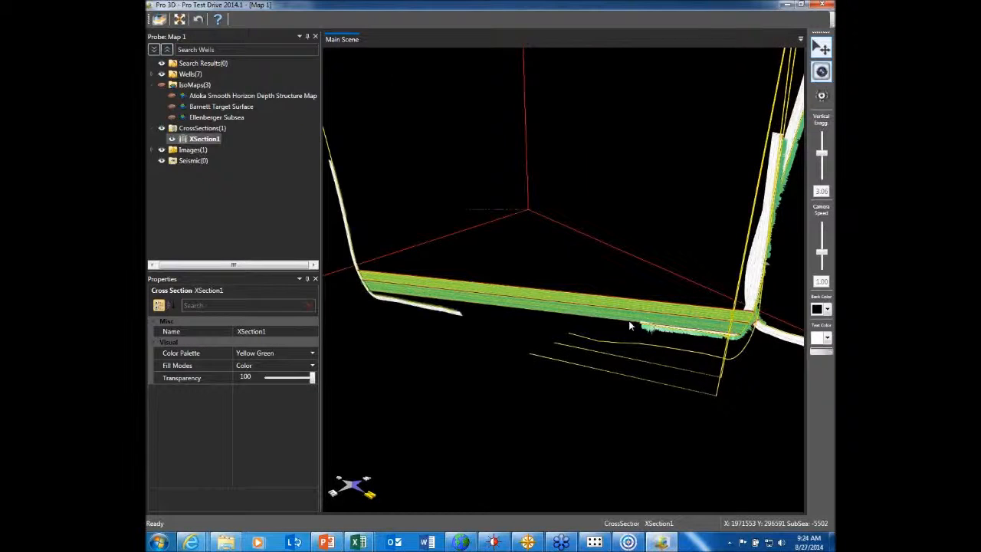
key("d")
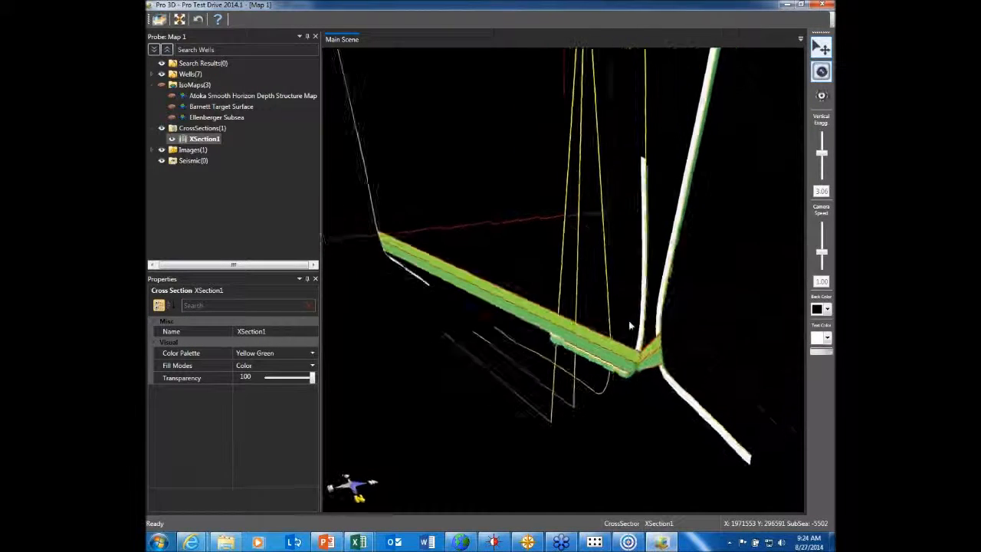
key("d")
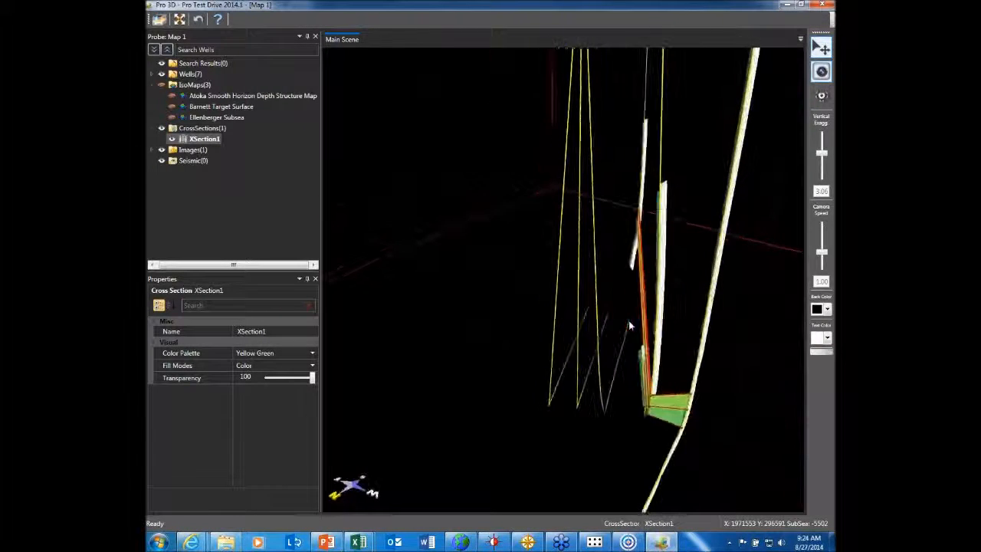
key("d")
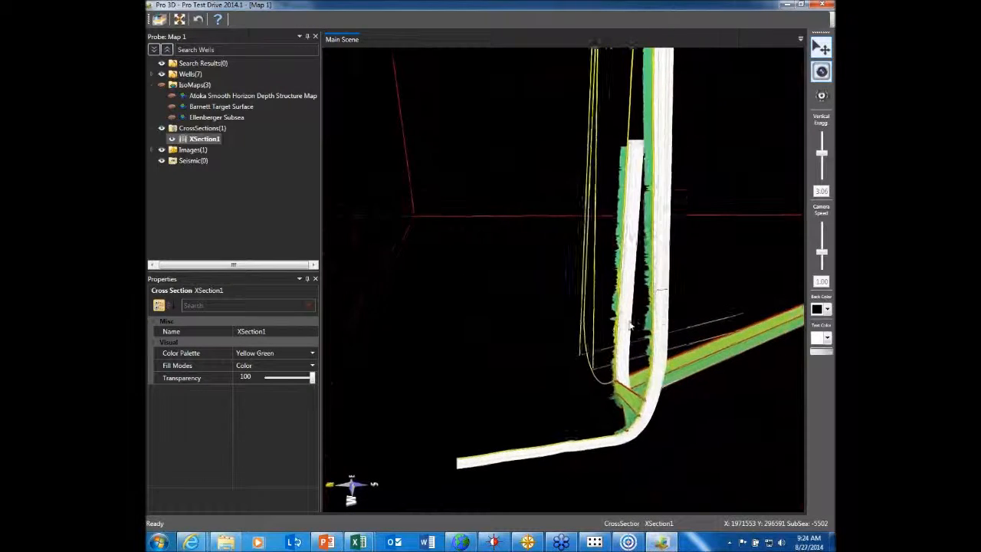
key("w")
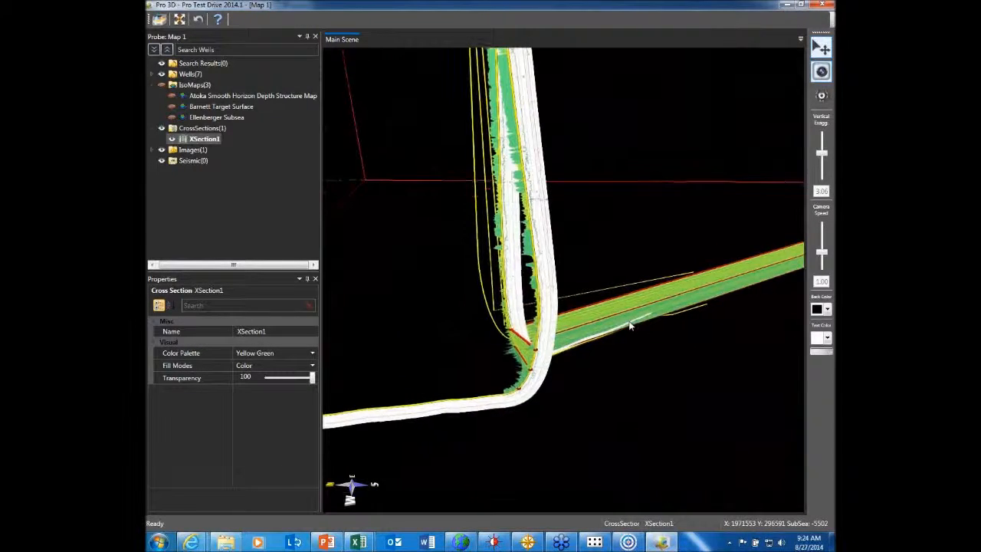
key("q")
key("w")
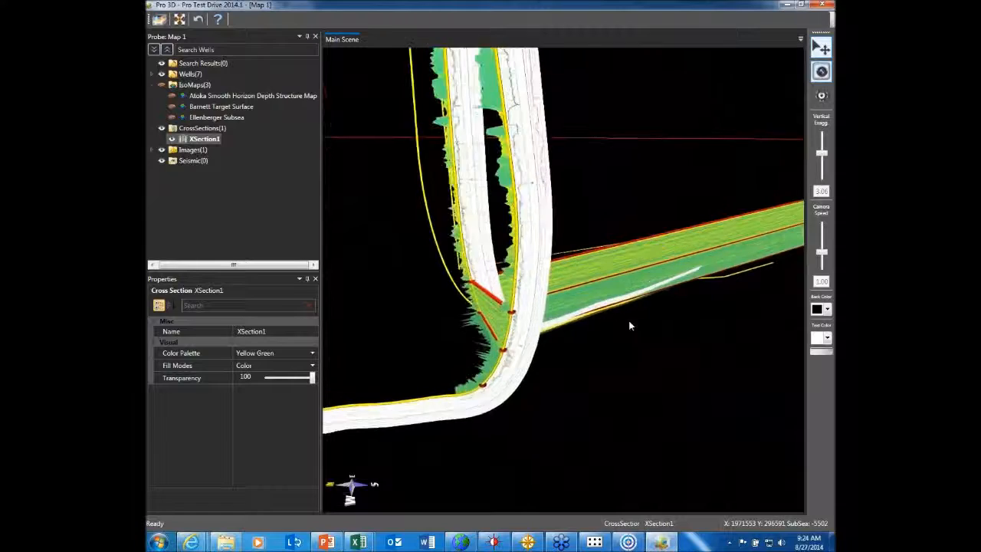
key("a")
key("d")
key("w")
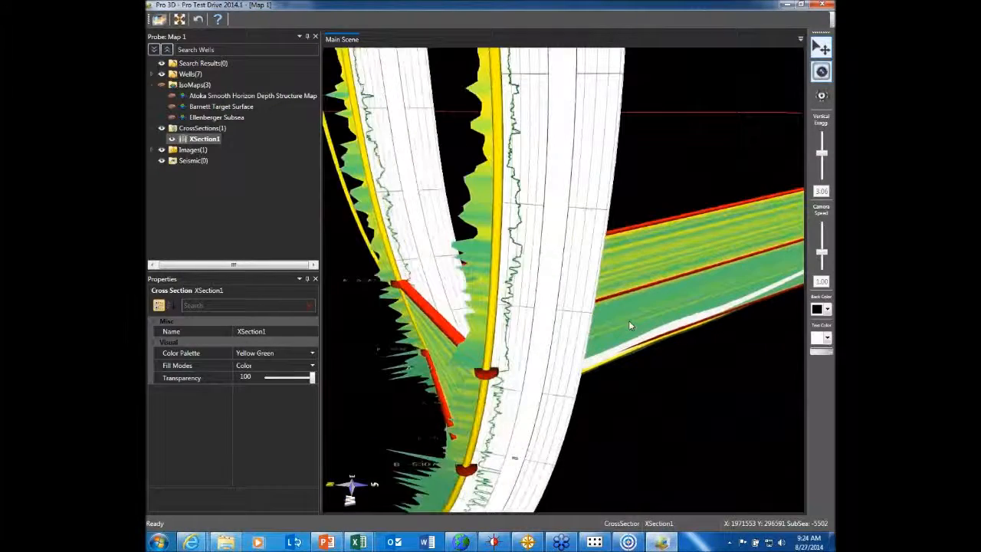
- Inspect the XSection1 cross section from close up at the wellbores out to its full lateral extent
key("s")
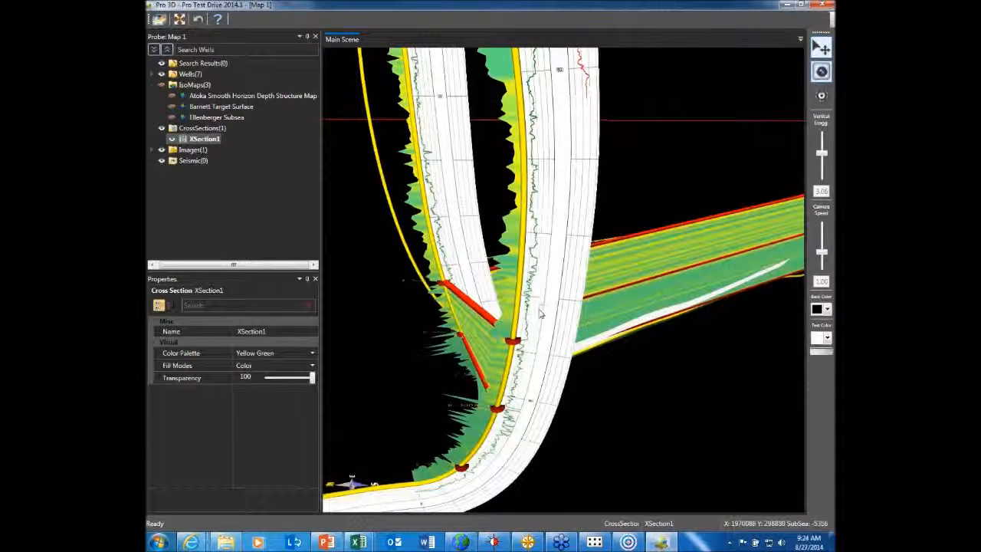
key("w")
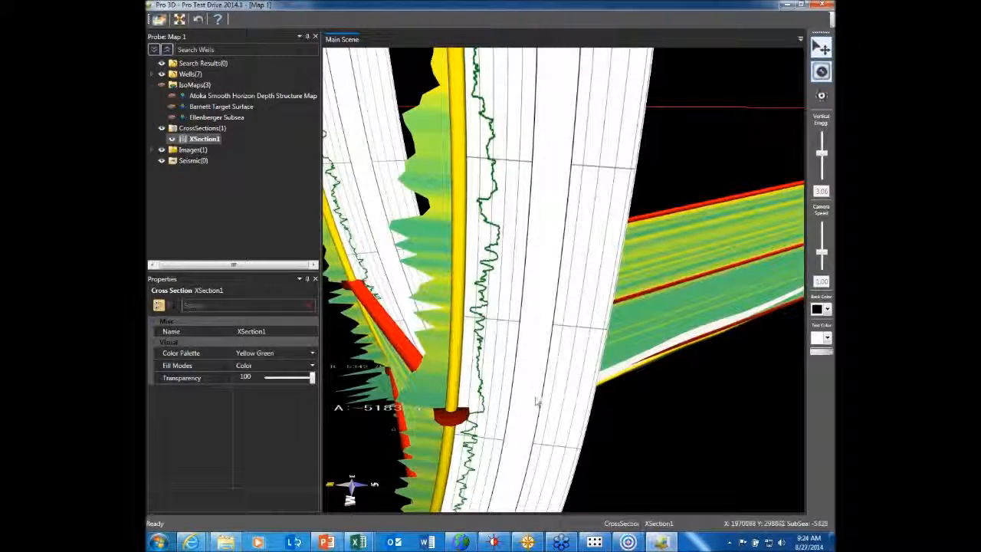
key("s")
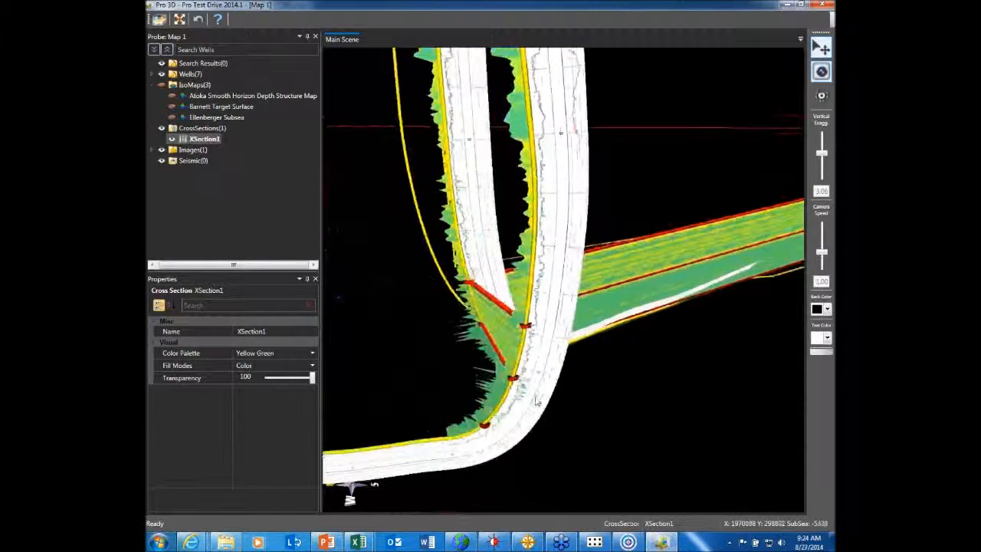
key("a")
key("d")
key("s")
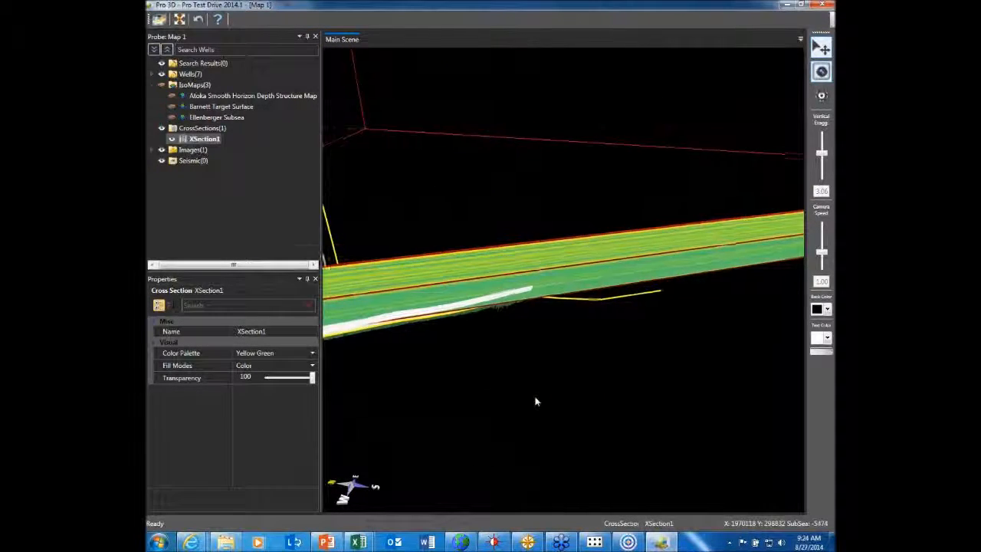
key("a")
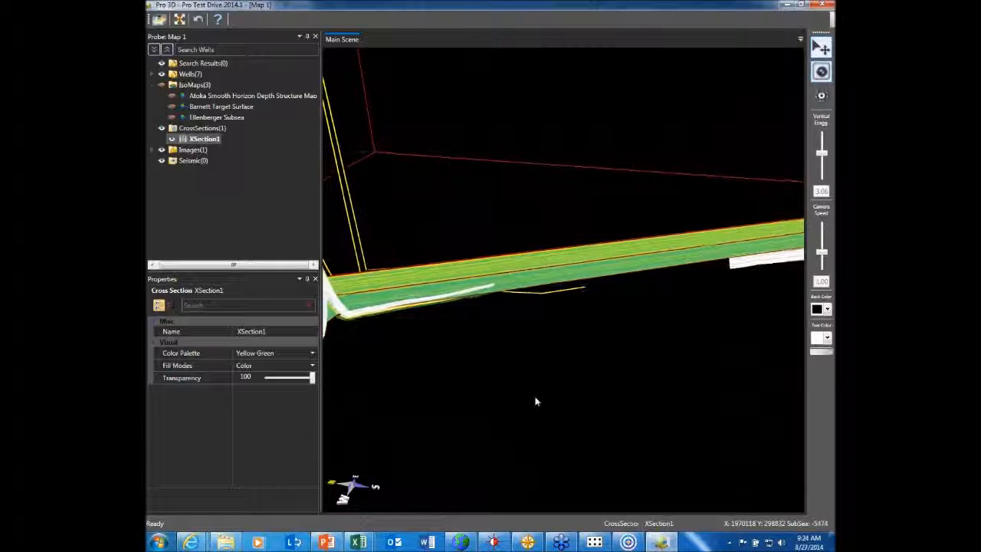
key("s")
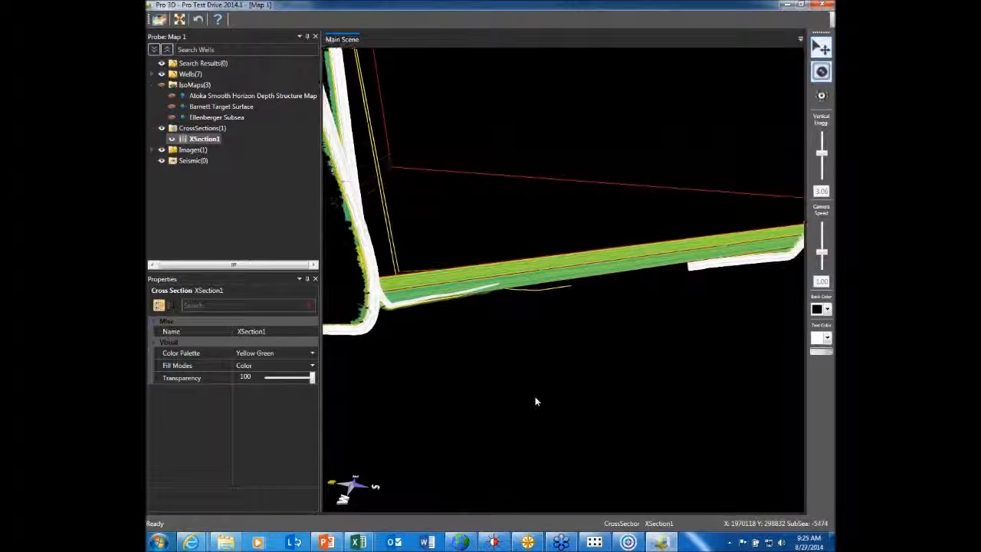
- Display the seismic along the XSection1 cross section and make the cross section fill semi-transparent
right_click(570, 261)
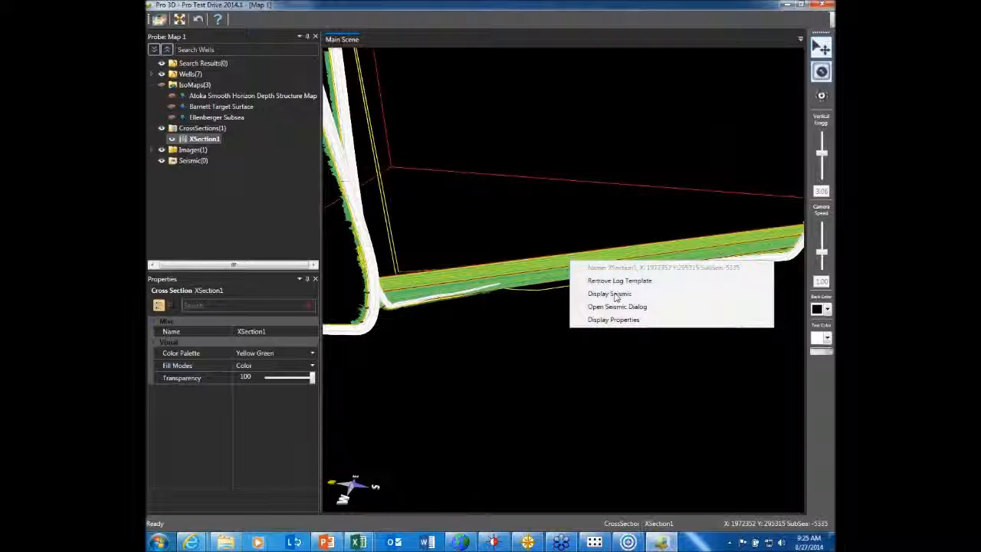
left_click(614, 295)
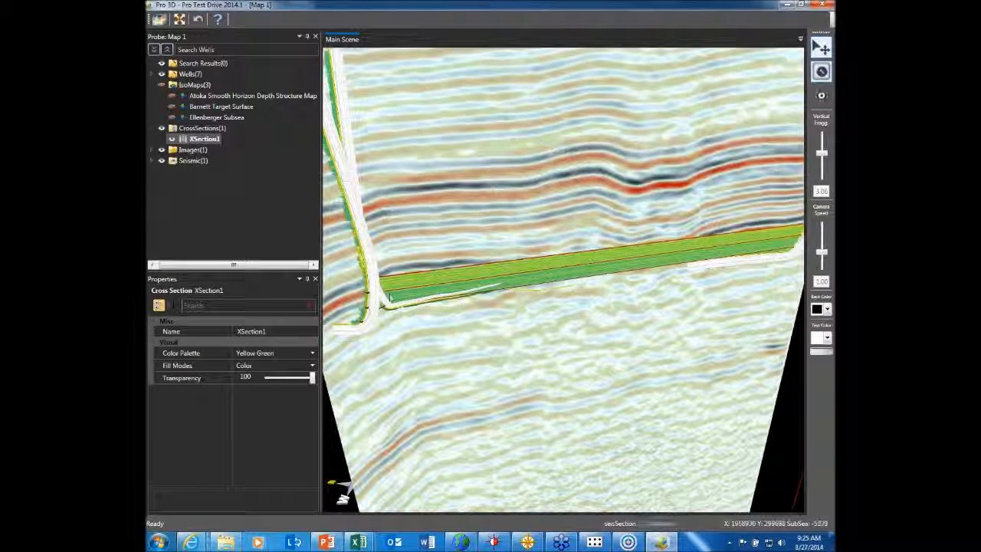
left_click(312, 379)
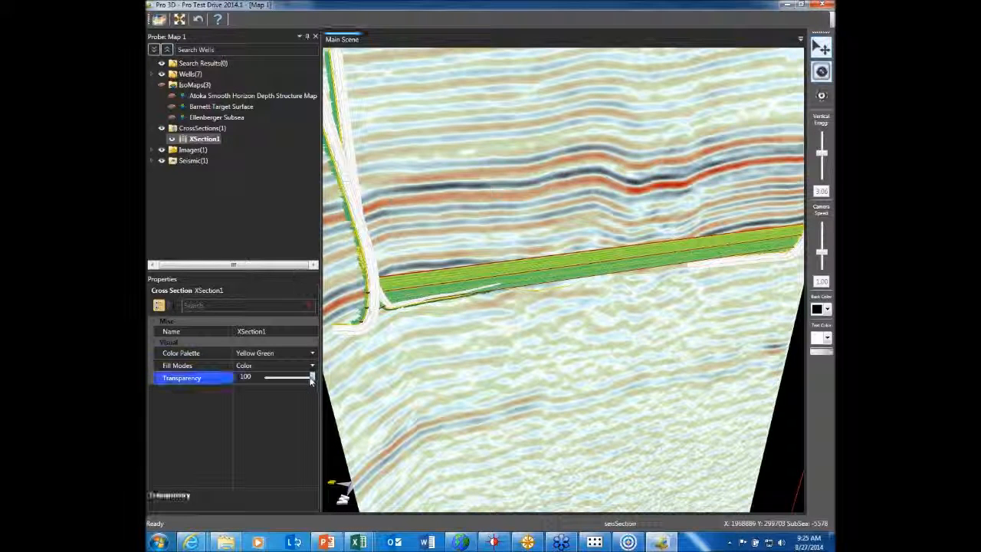
left_click_drag(311, 378, 290, 382)
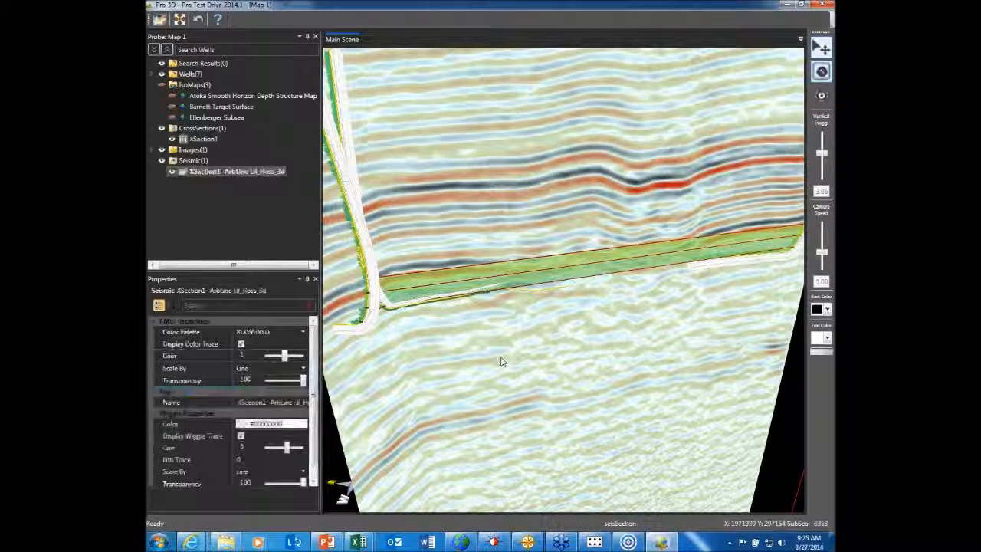
- Remove the XSection1 seismic line from the scene and show the Barnett Target Surface
right_click(520, 337)
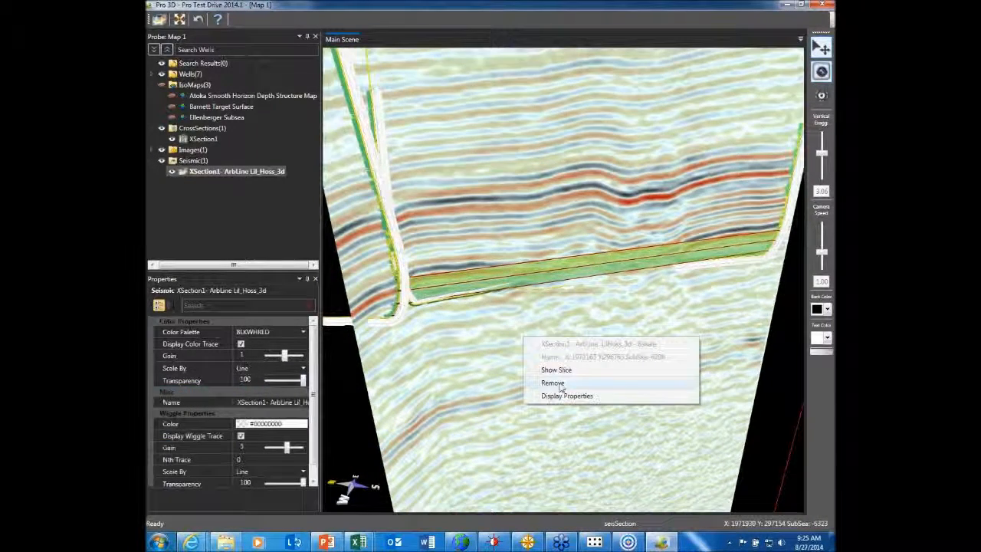
left_click(556, 383)
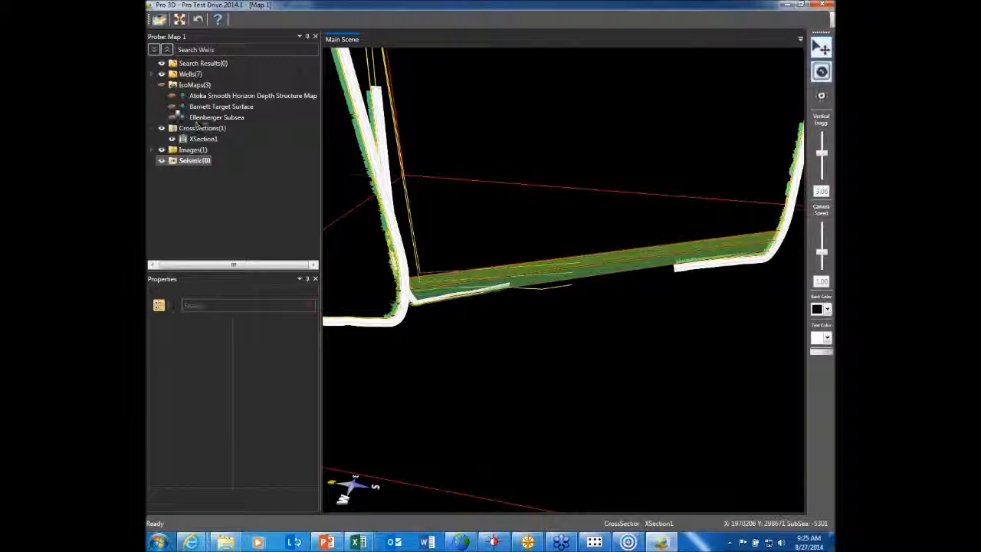
left_click(172, 105)
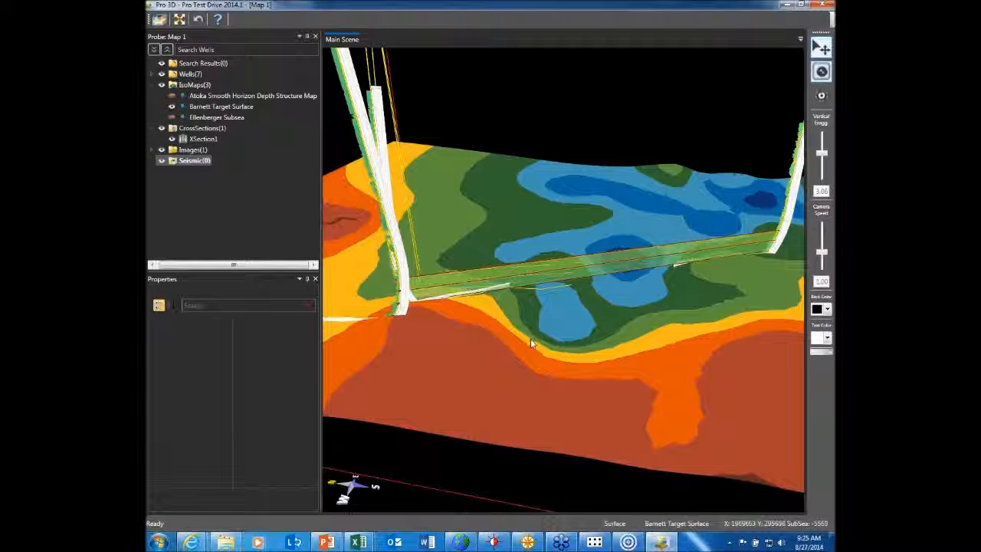
- Drape Map 1 over the Barnett Target Surface
scroll(531, 340, "down", 5)
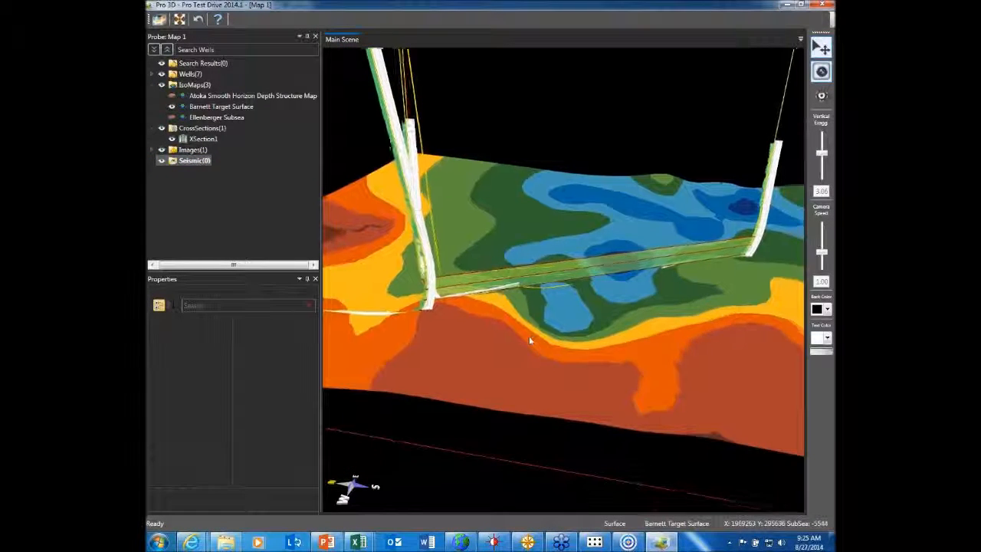
scroll(530, 341, "down", 1)
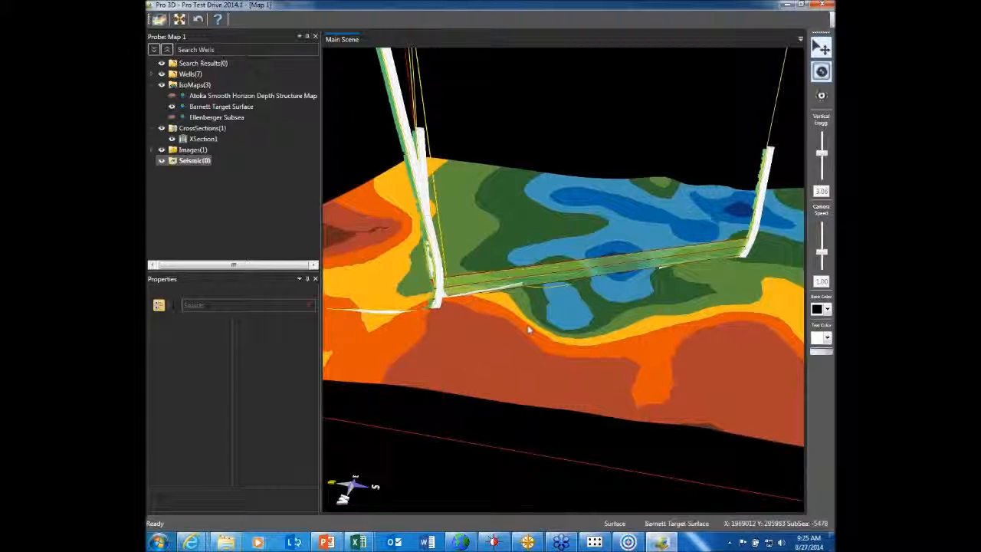
scroll(701, 326, "down", 5)
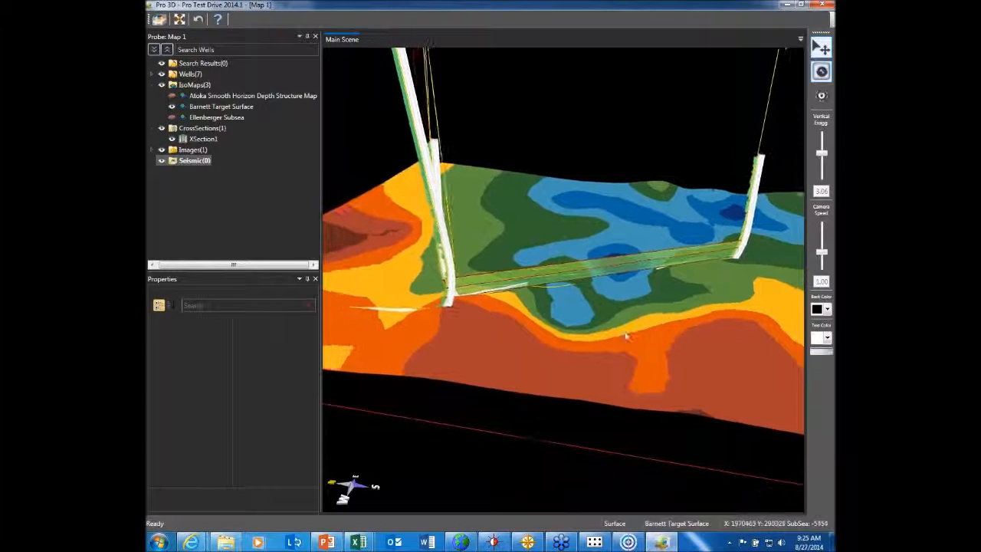
scroll(648, 319, "down", 5)
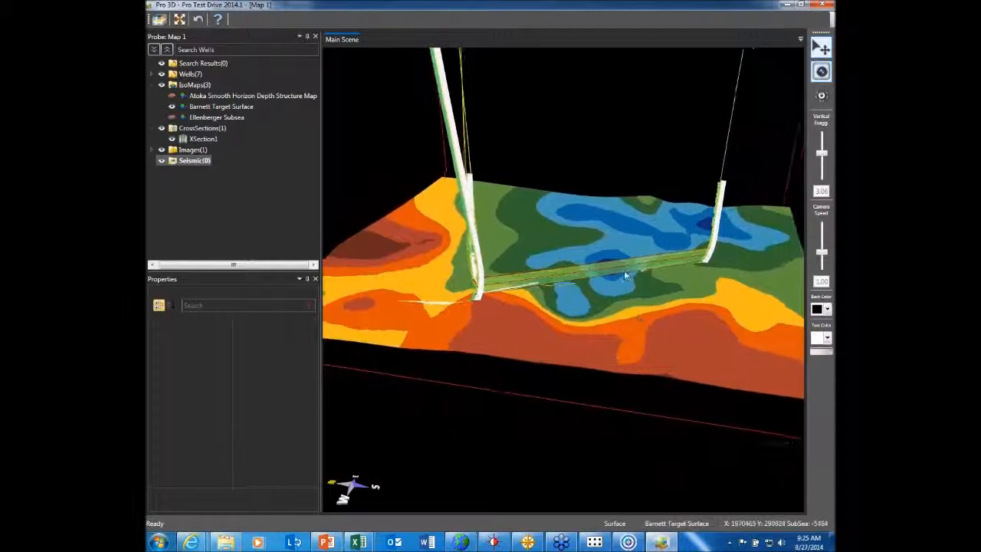
left_click(223, 106)
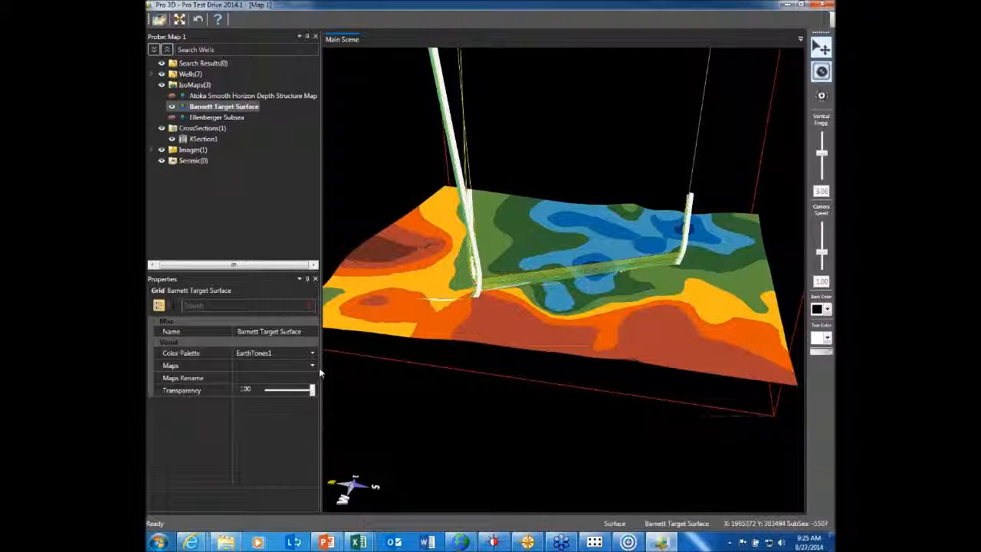
left_click(312, 368)
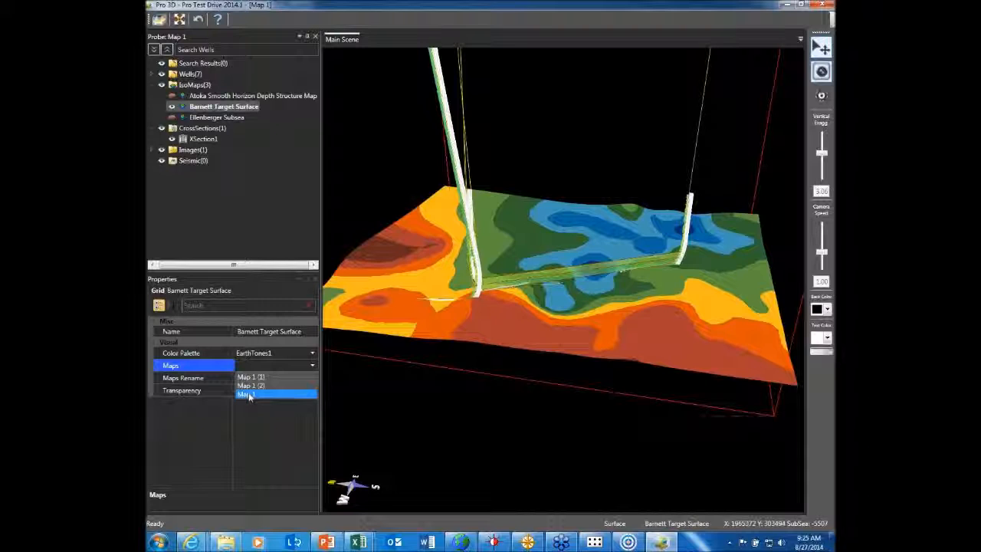
left_click(248, 394)
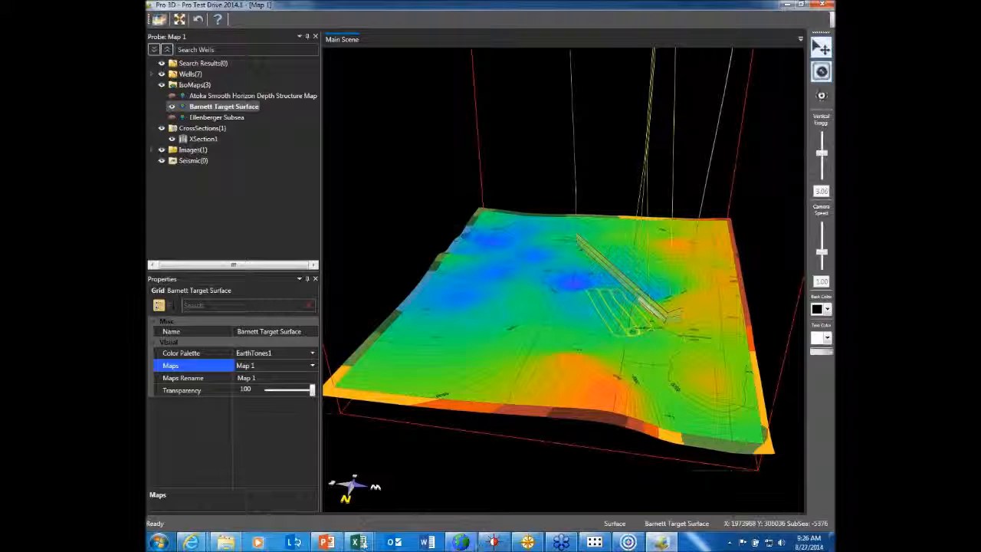
- Switch to the Experience Like A Pro Final 2 presentation in PowerPoint and select slide 8
left_click(336, 542)
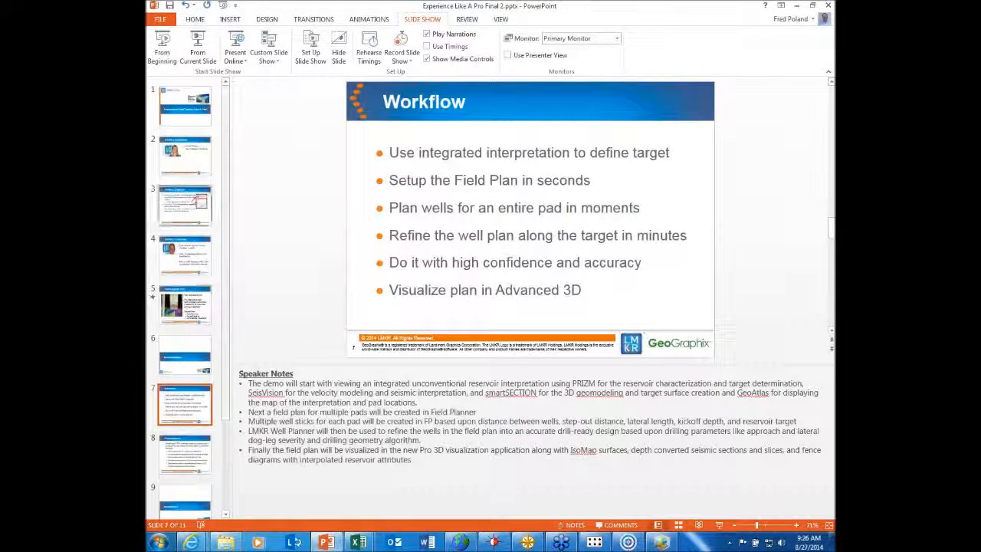
left_click(190, 455)
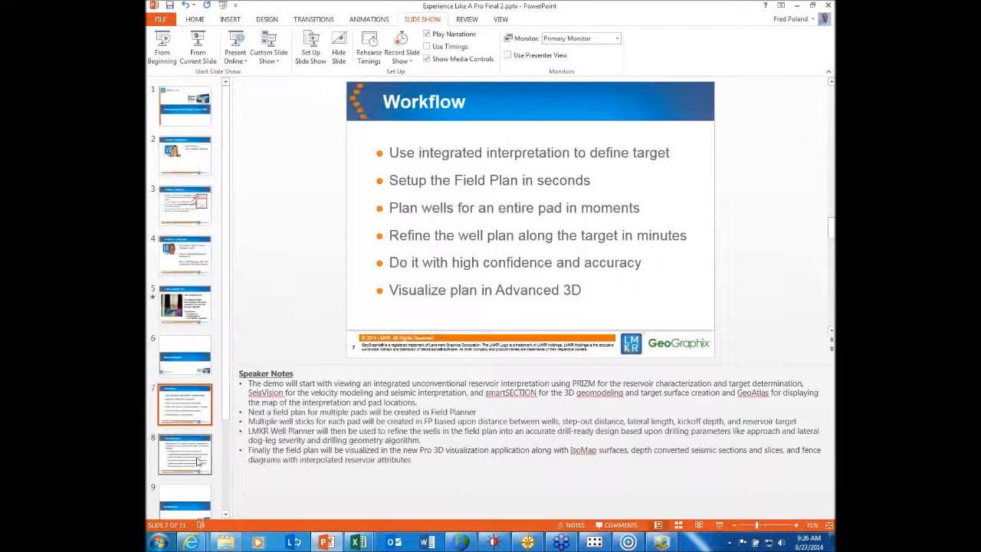